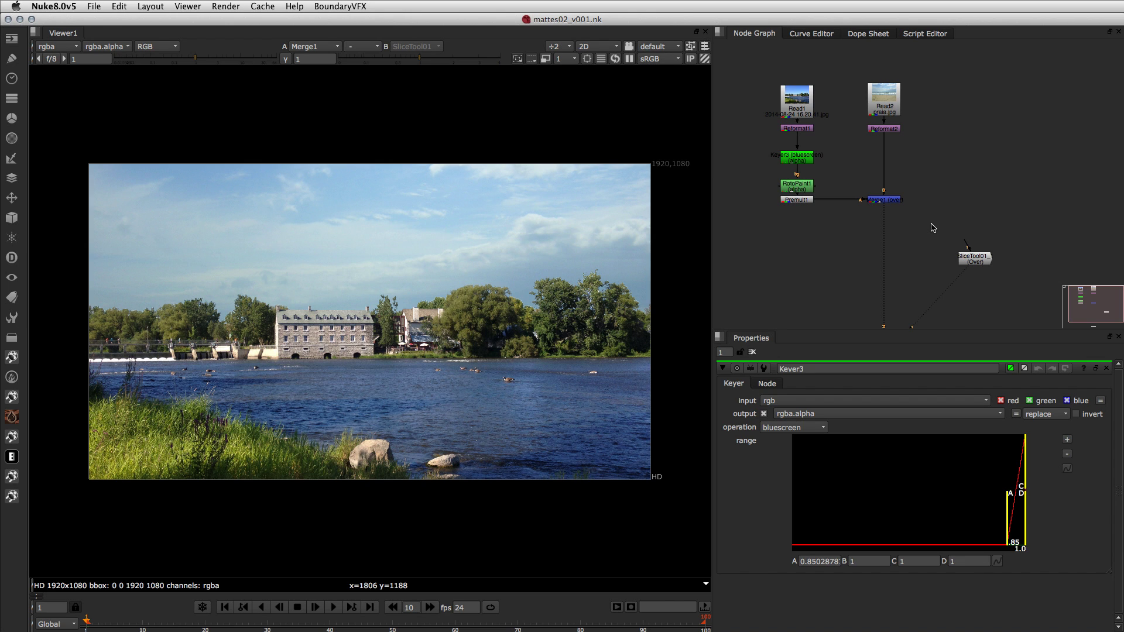
- Paste the SliceTool.gizmo code from TextEdit into Nuke's node graph and delete the pasted gizmo node
key(super+Tab)
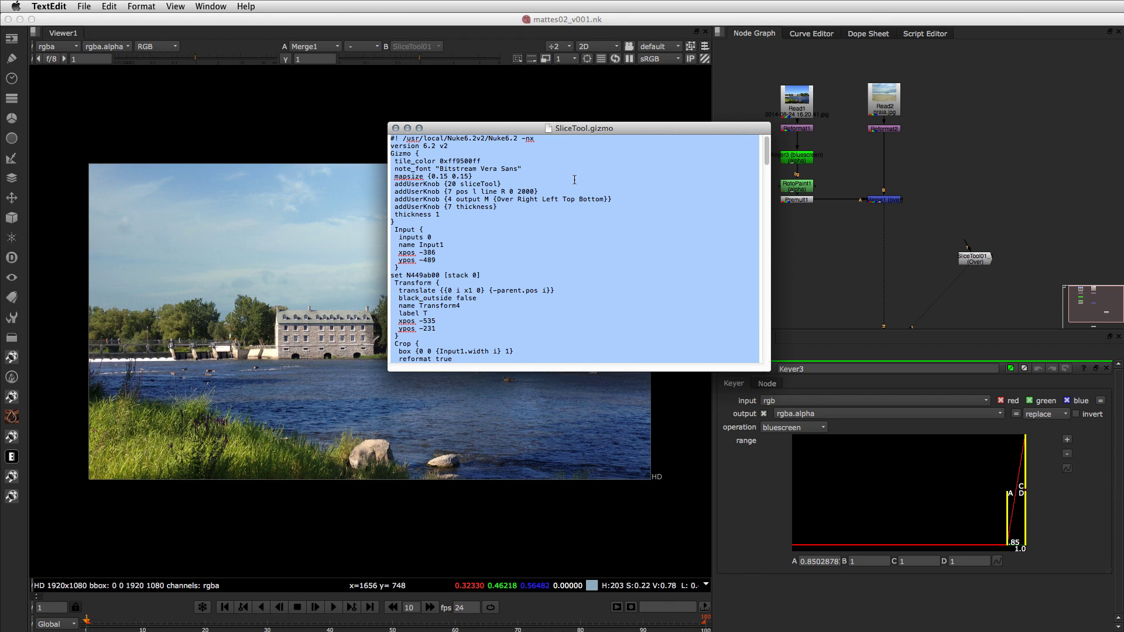
key(super+Tab)
key(super+v)
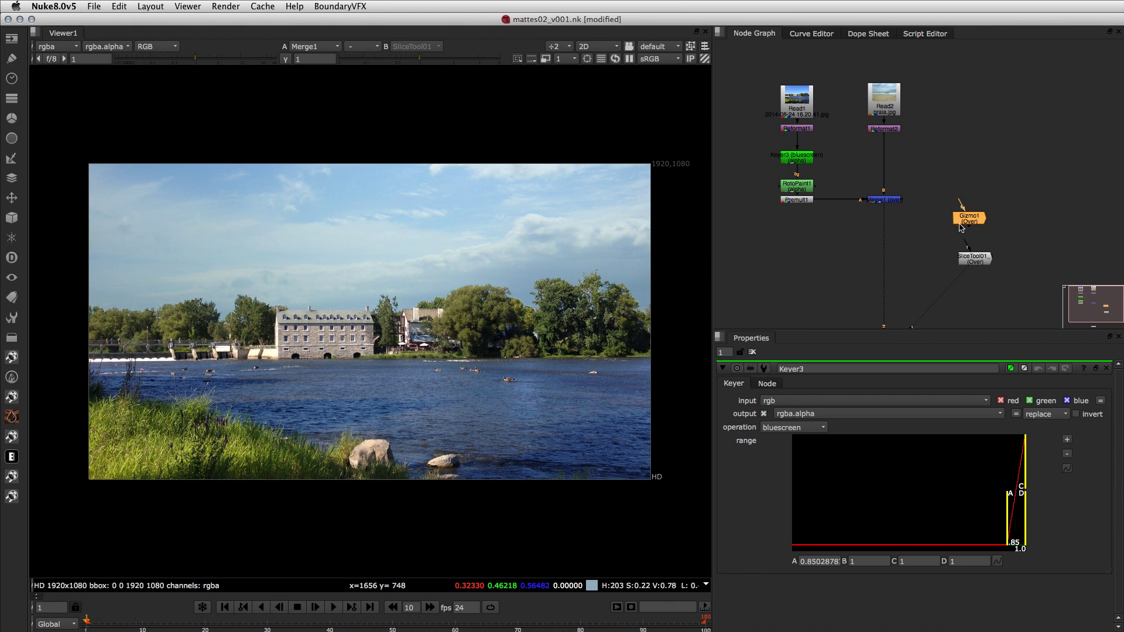
drag(969, 221, 975, 222)
key(Delete)
- Connect the existing SliceTool node to the Reformat under Read1, open its properties and view its output
drag(966, 246, 799, 129)
double_click(975, 263)
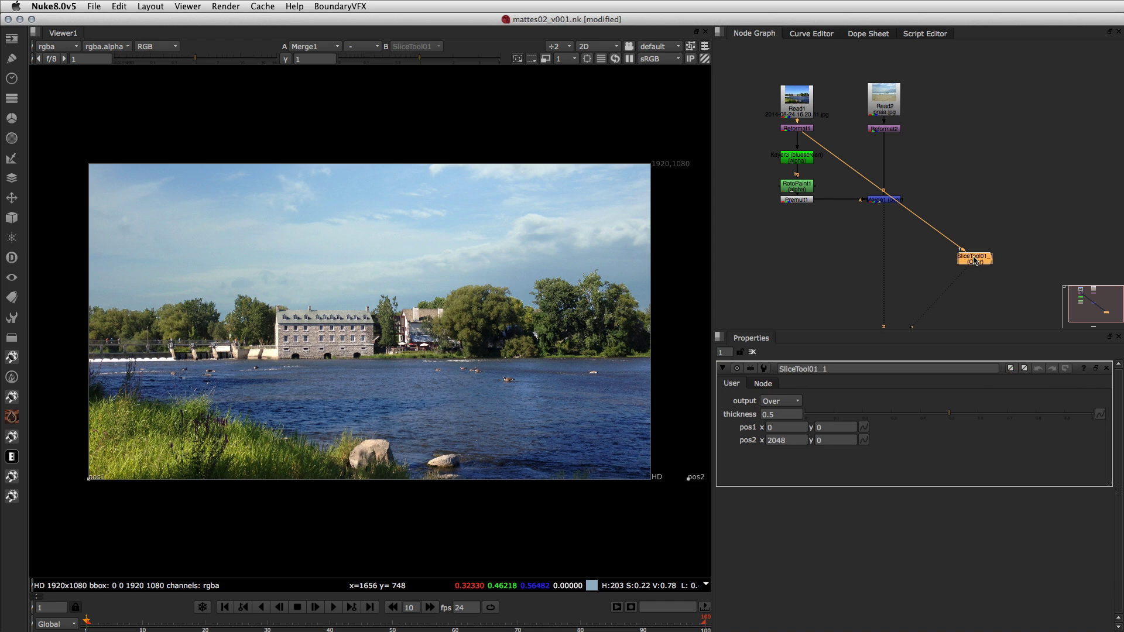
key(1)
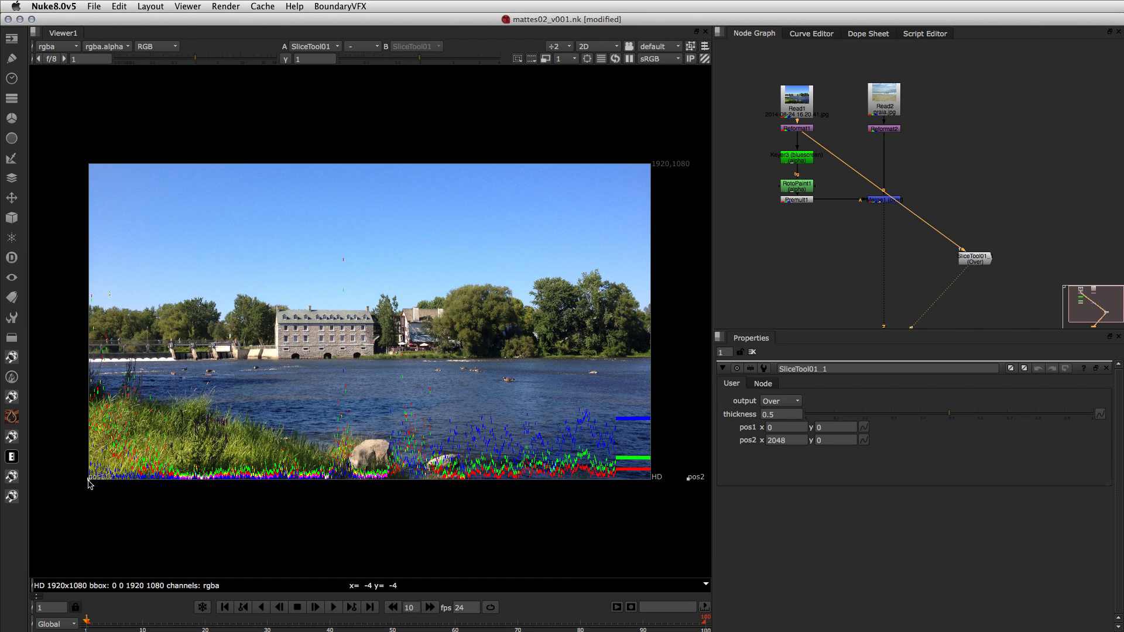
- Place the slice endpoints in the sky, pos1 at about (412, 752) and pos2 at about (1140, 758), and set the output to Top
drag(88, 479, 209, 259)
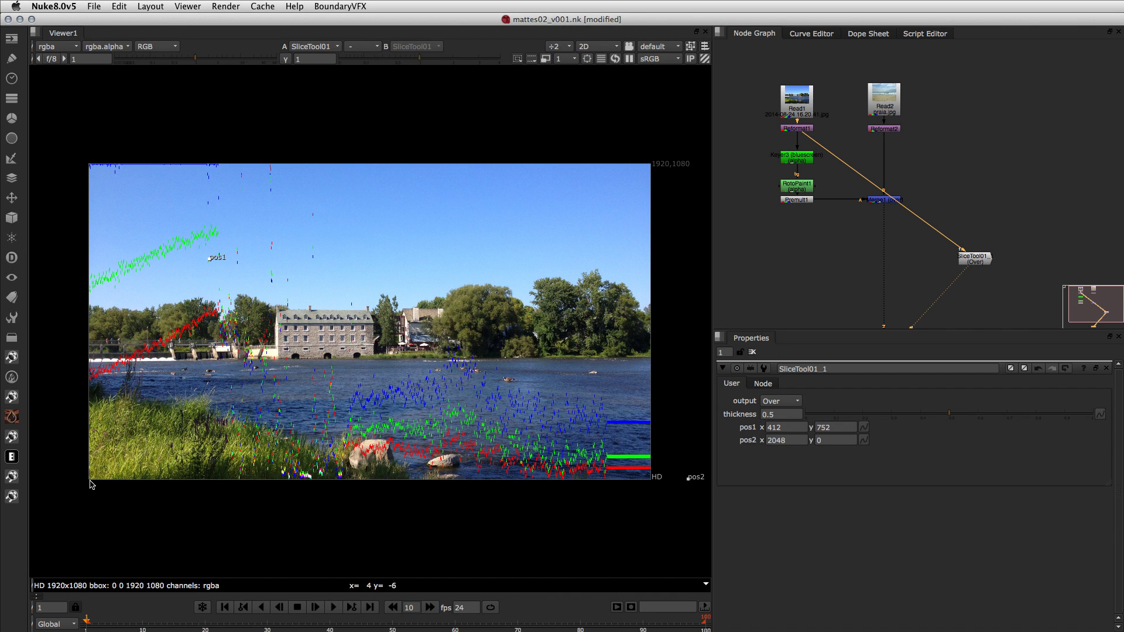
drag(688, 478, 423, 259)
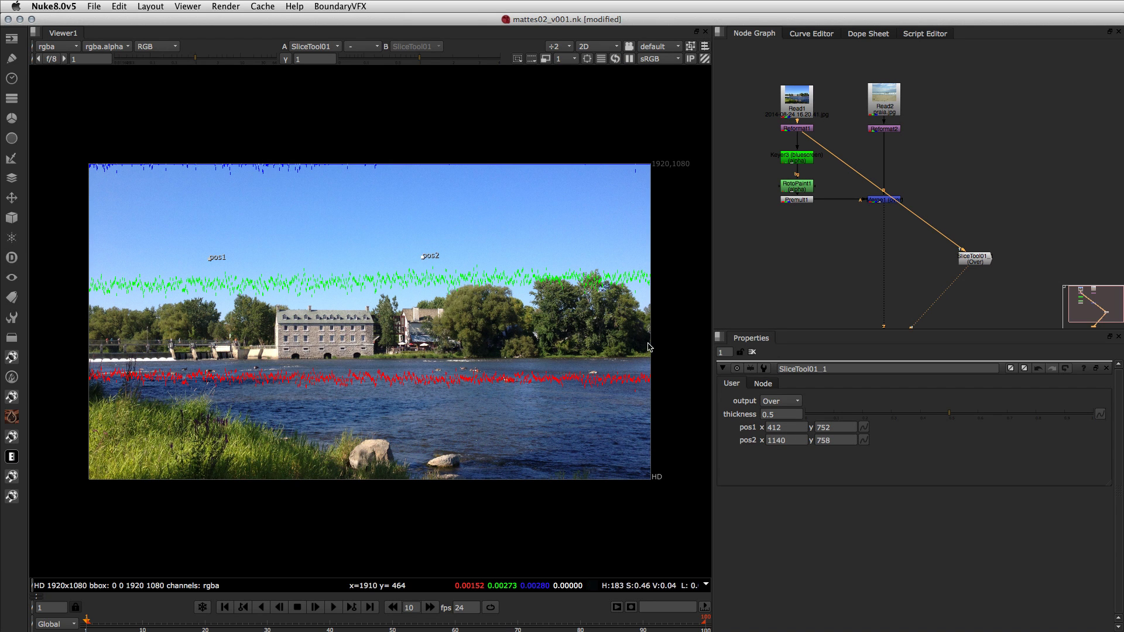
click(772, 403)
click(776, 433)
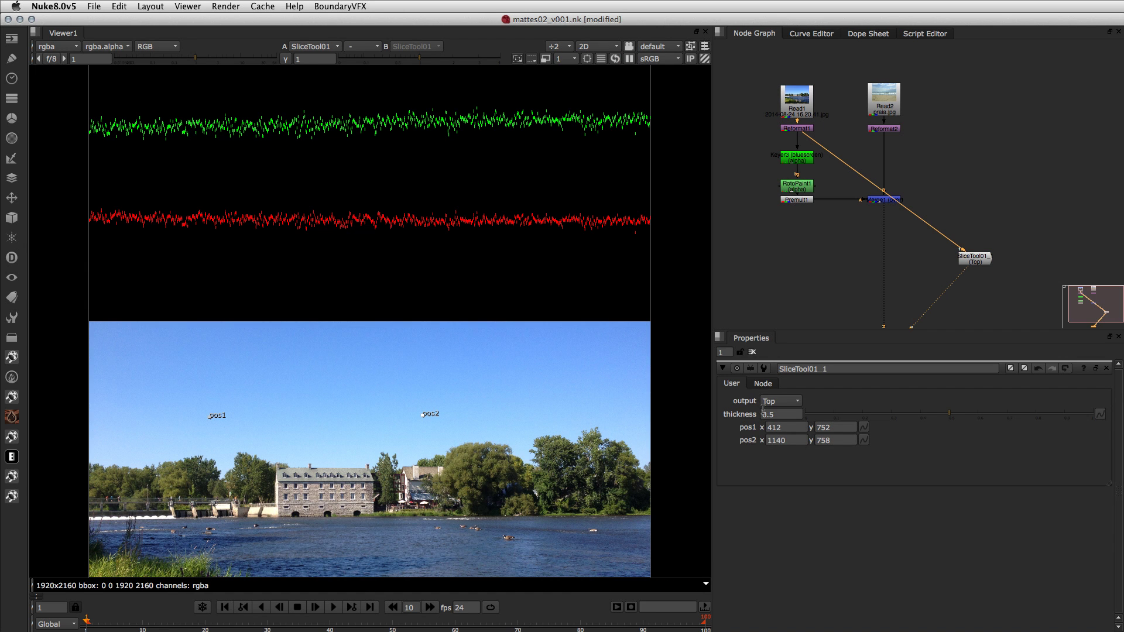
scroll(302, 276, down, 1)
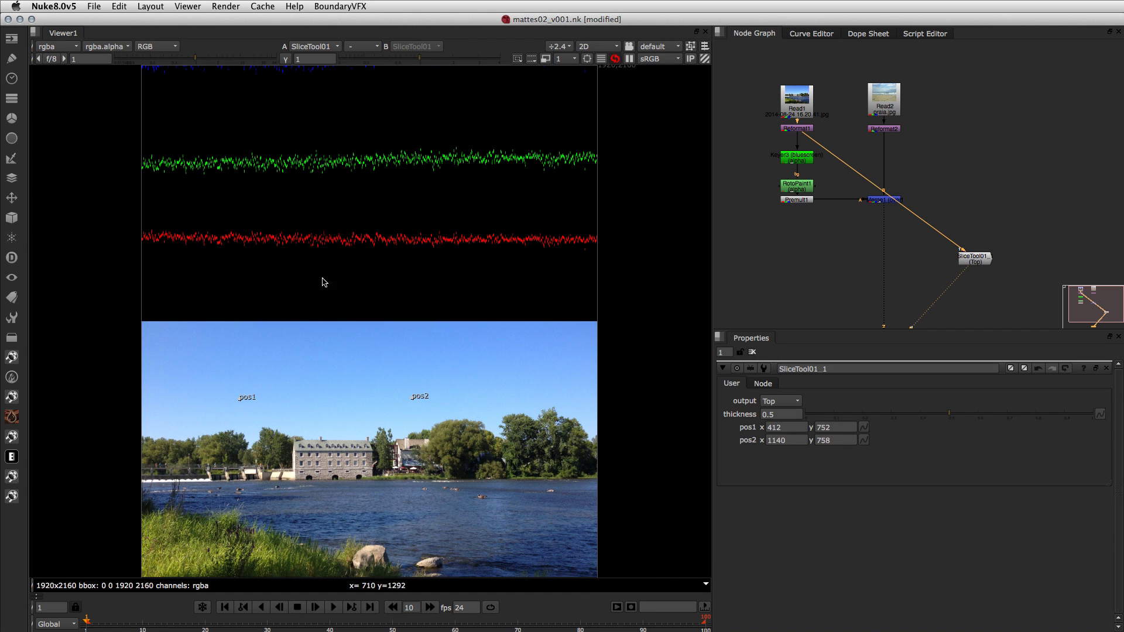
scroll(345, 339, down, 1)
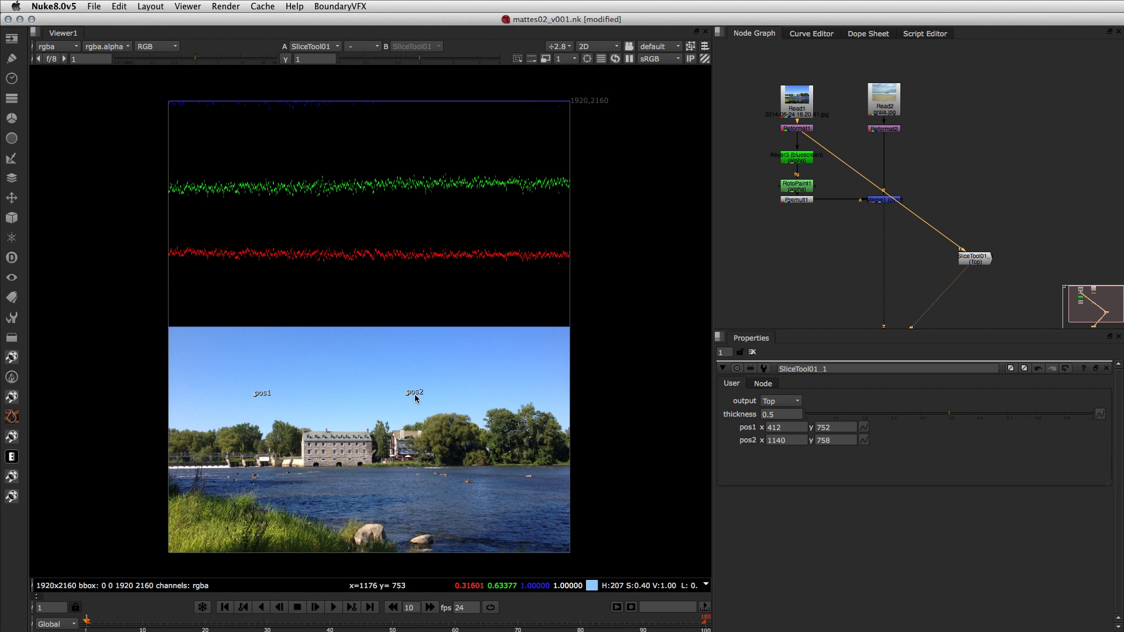
- Move both slice endpoints close to the trees beside the stone building, pos1 y about 600 and pos2 y about 648
drag(254, 394, 266, 428)
drag(406, 398, 316, 423)
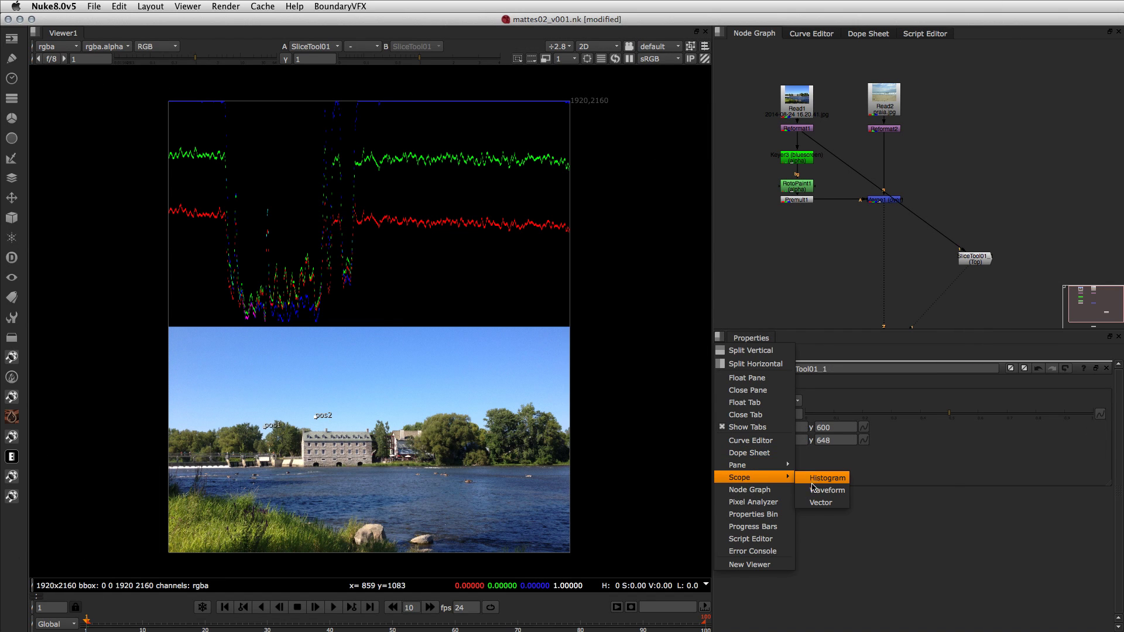
- Open a Waveform scope with stacked RGB channels and examine the levels of the sky, trees and stone building
click(814, 490)
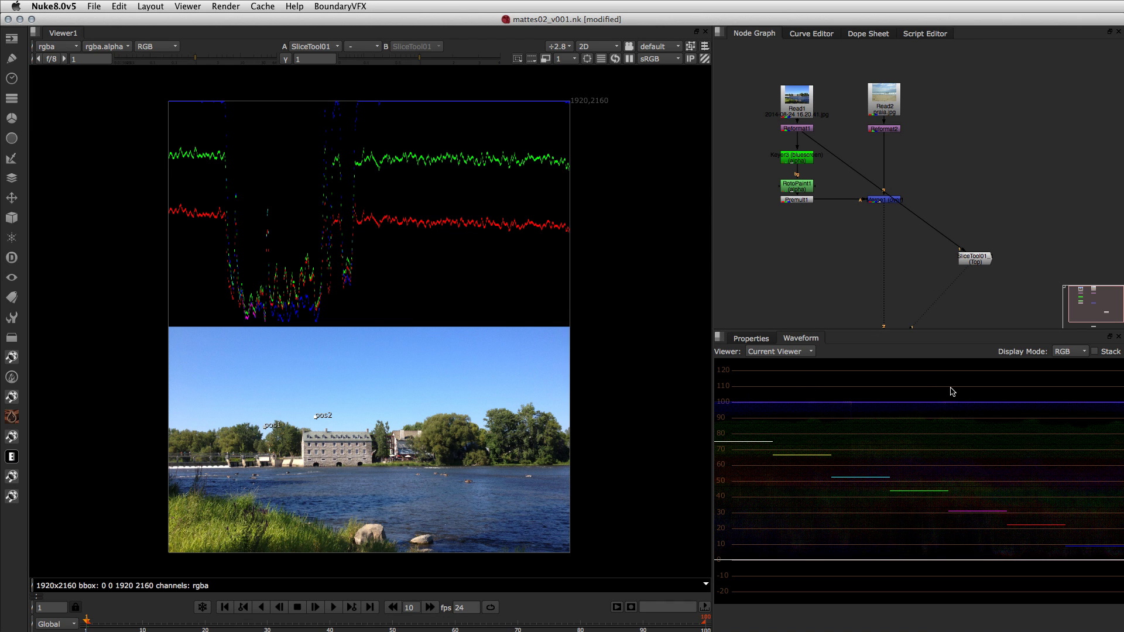
click(1094, 352)
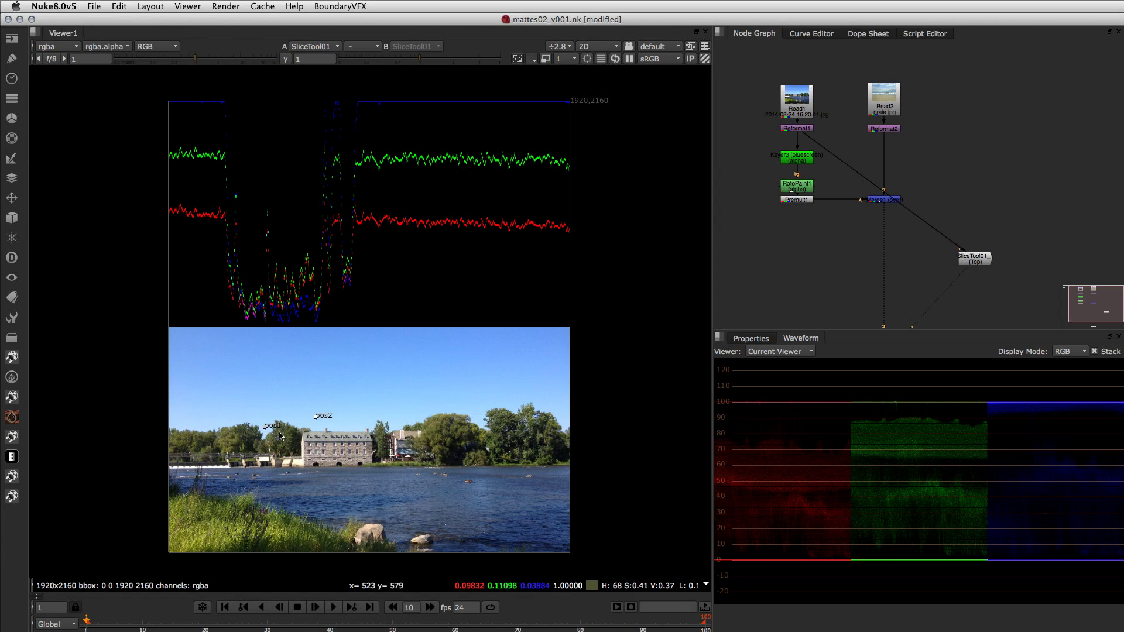
scroll(348, 412, up, 4)
scroll(347, 412, up, 1)
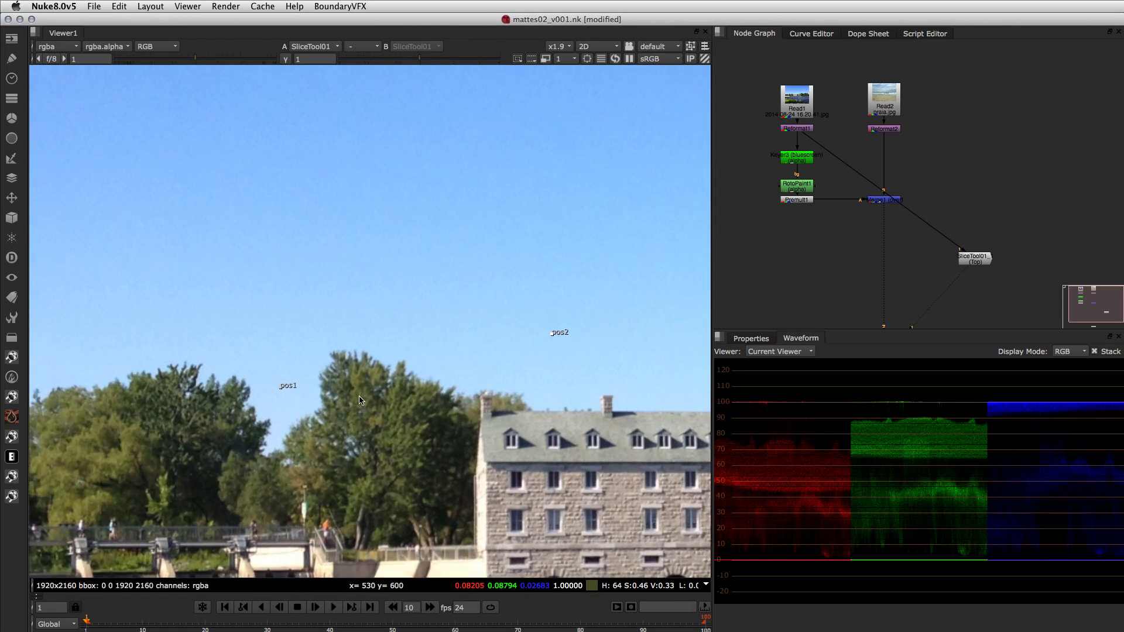
middle_drag(357, 412, 258, 421)
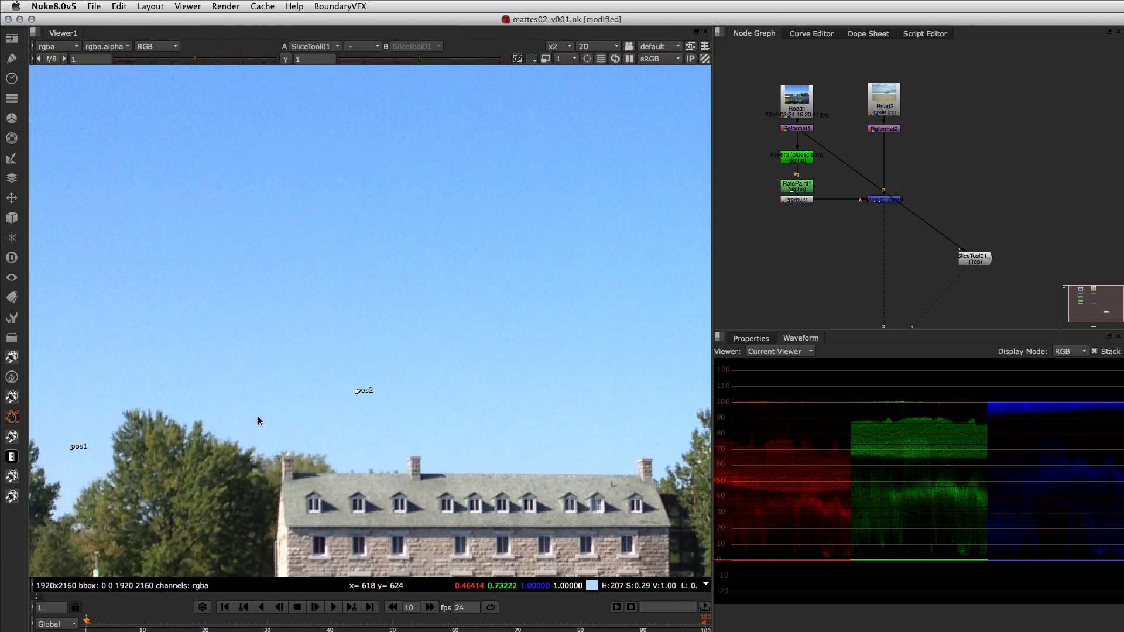
middle_drag(335, 415, 295, 409)
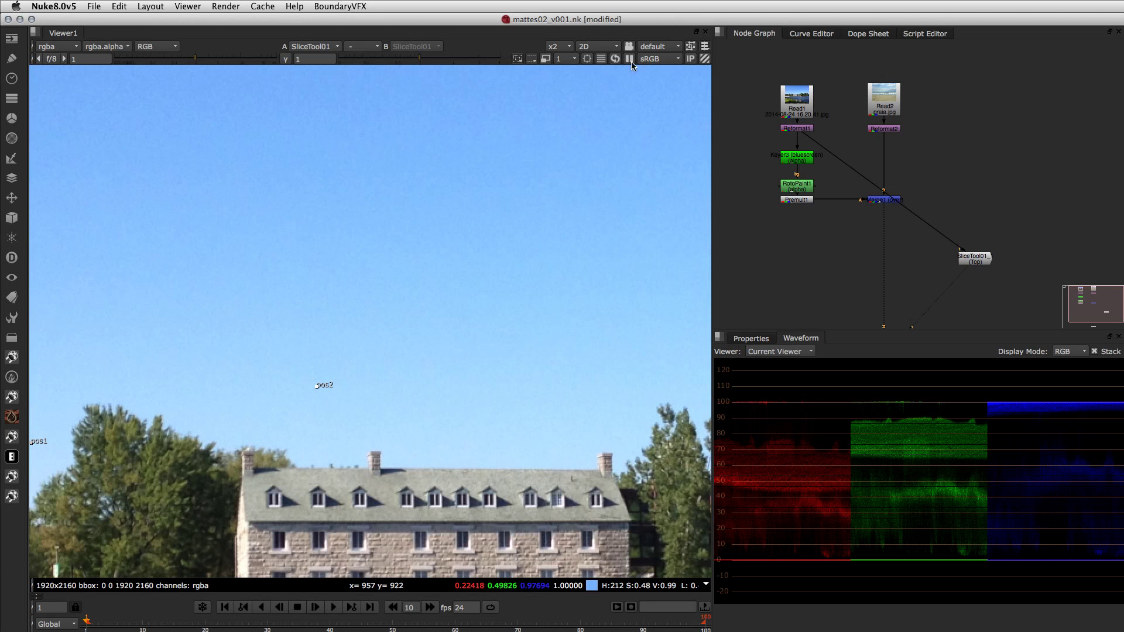
click(601, 59)
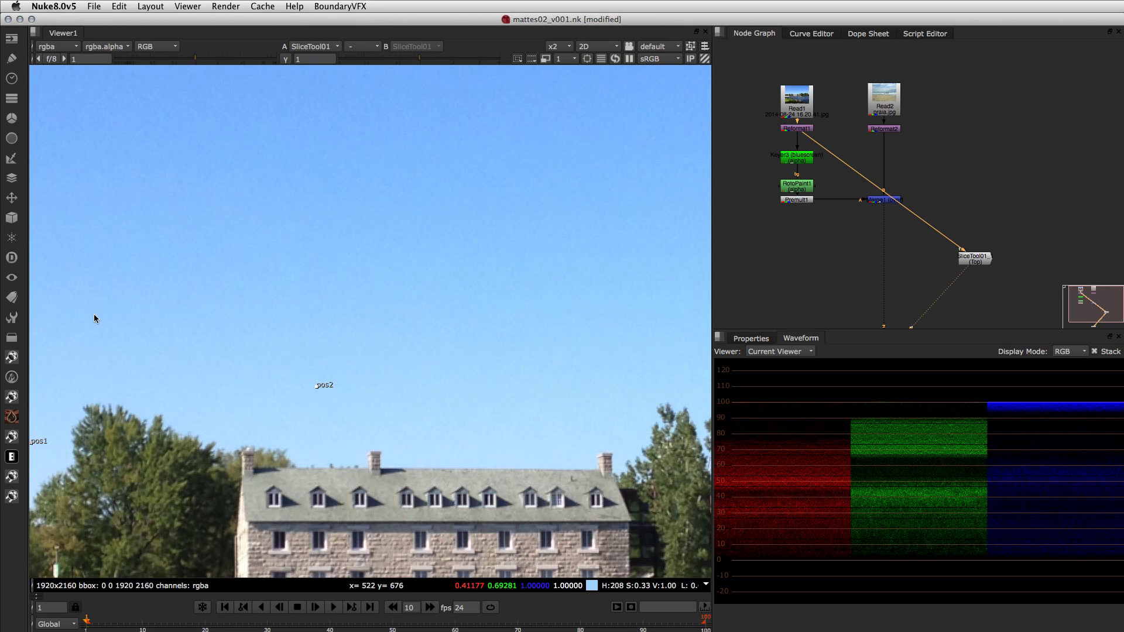
middle_drag(226, 383, 298, 353)
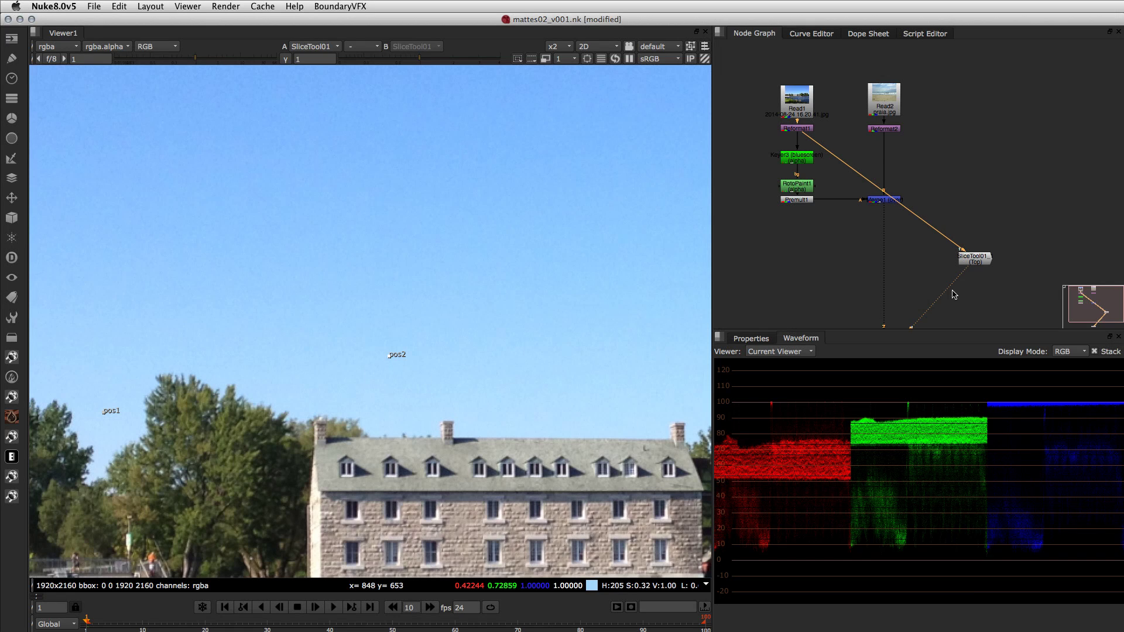
click(977, 260)
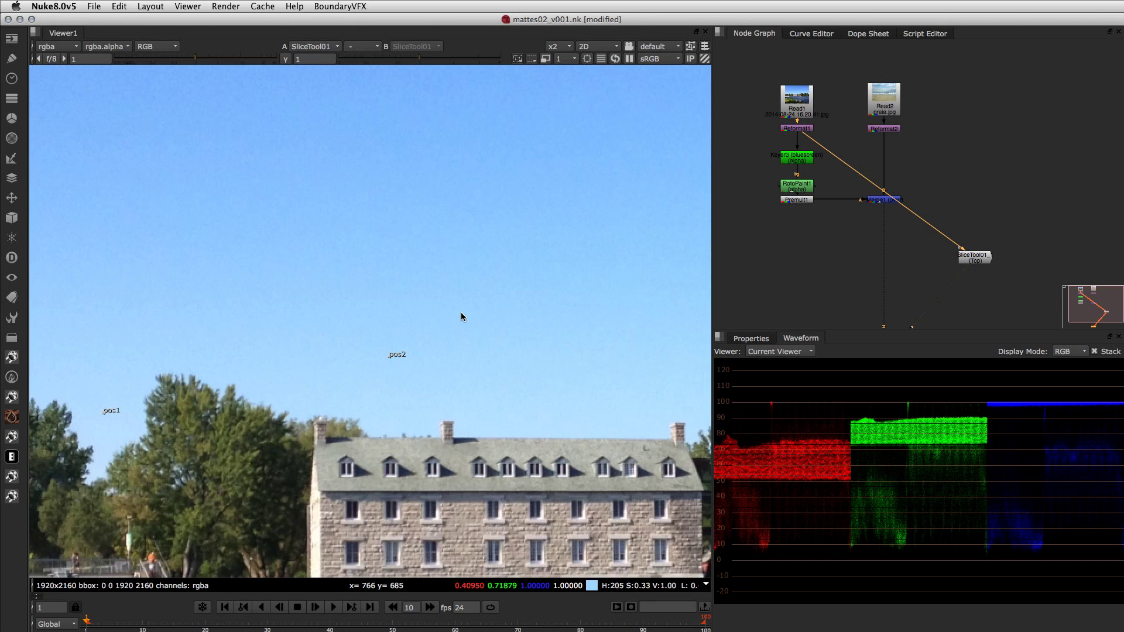
scroll(461, 311, down, 3)
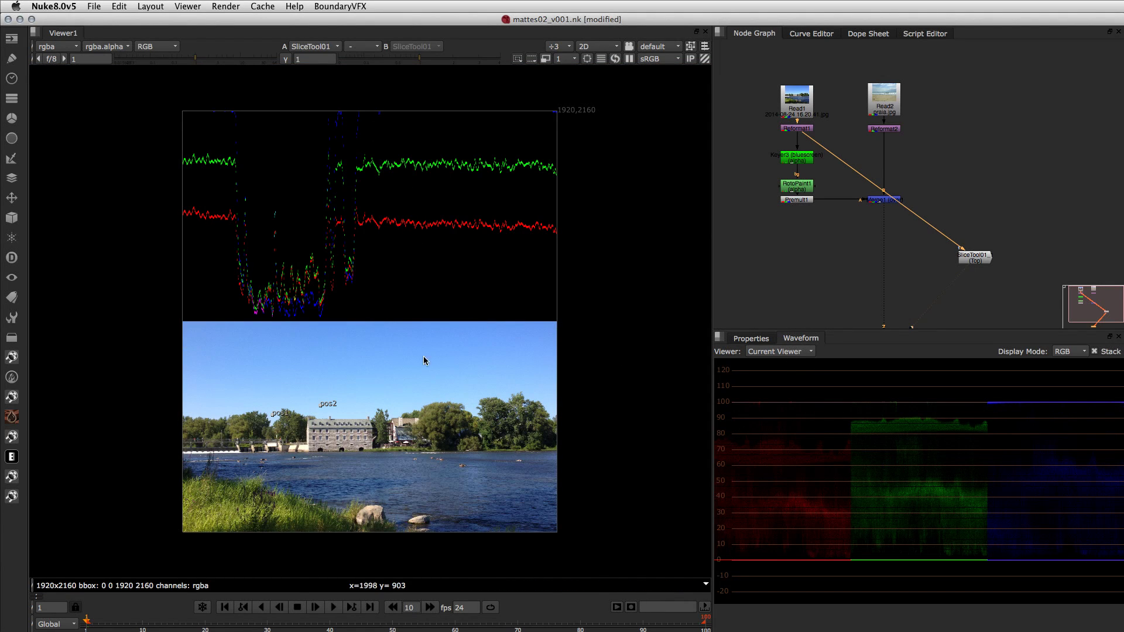
- Move the slice endpoints back across the sky, pos1 to about (430, 744) and pos2 to about (1686, 762), to compare the channel lines
drag(273, 413, 512, 382)
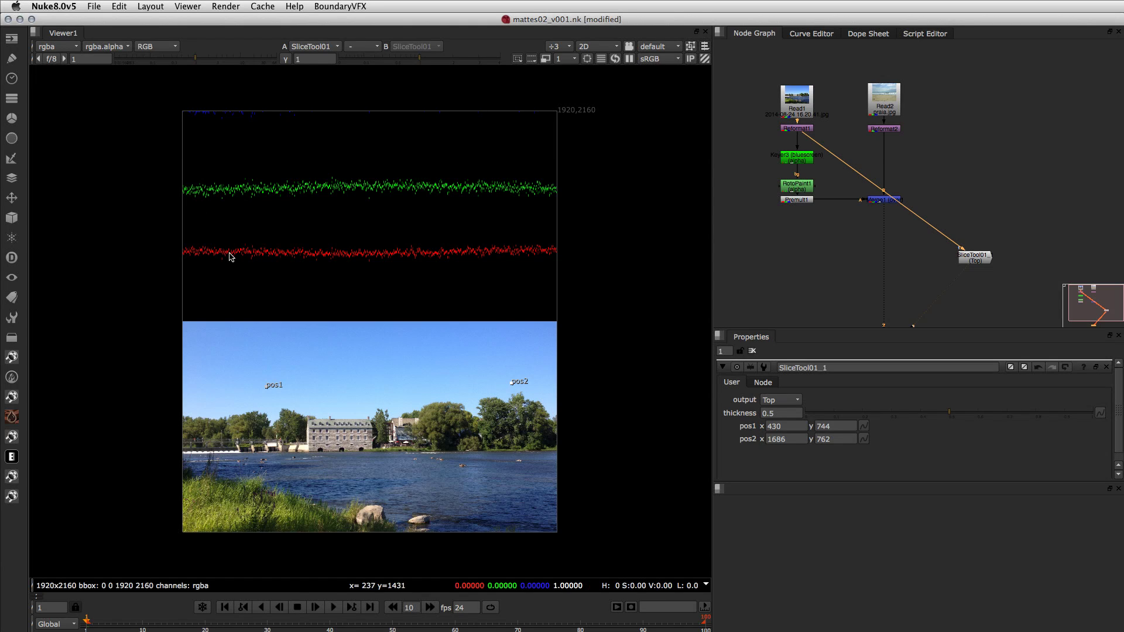
drag(229, 250, 240, 116)
drag(229, 189, 244, 116)
click(1007, 161)
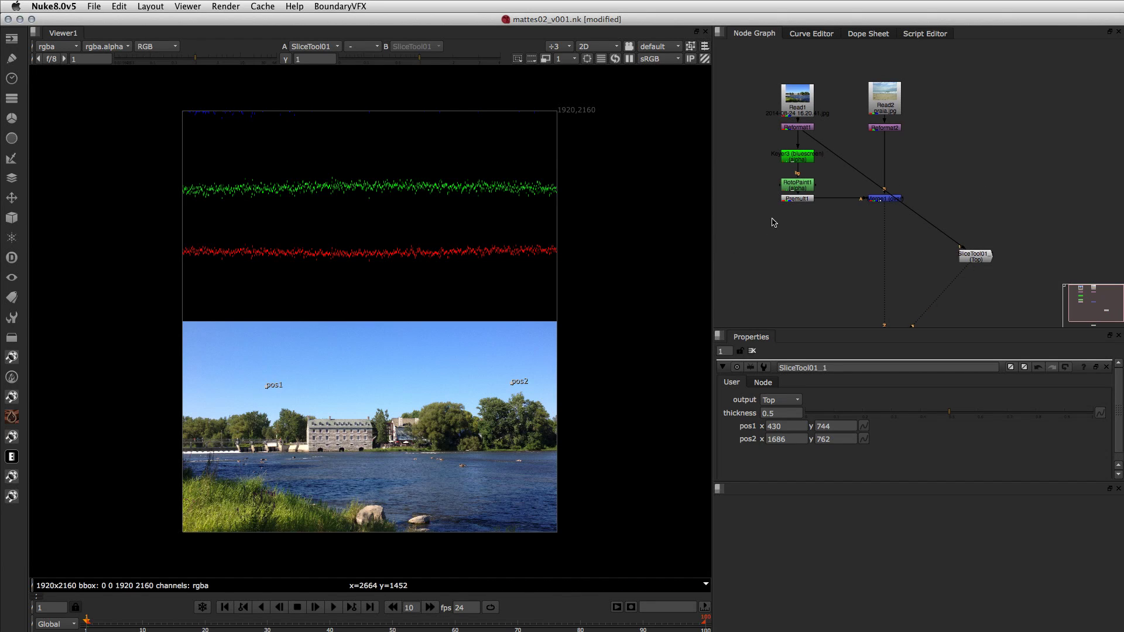
- Add the rgb set of RED, GREEN and BLUE shuffle nodes in empty graph space and connect its input to Read1
middle_drag(771, 221, 964, 224)
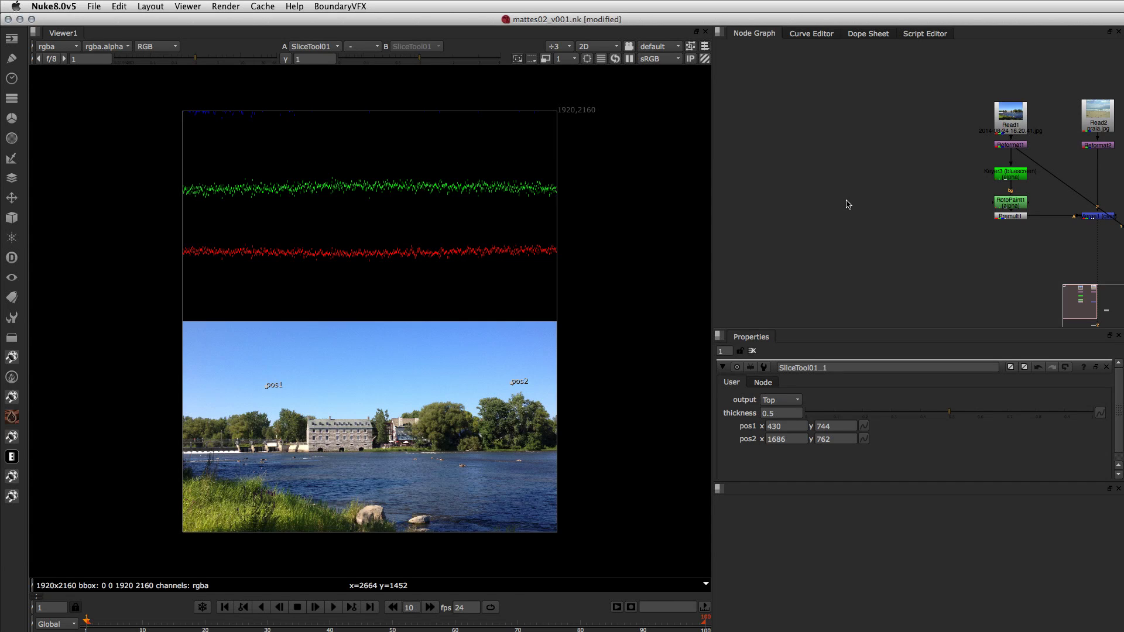
key(Tab)
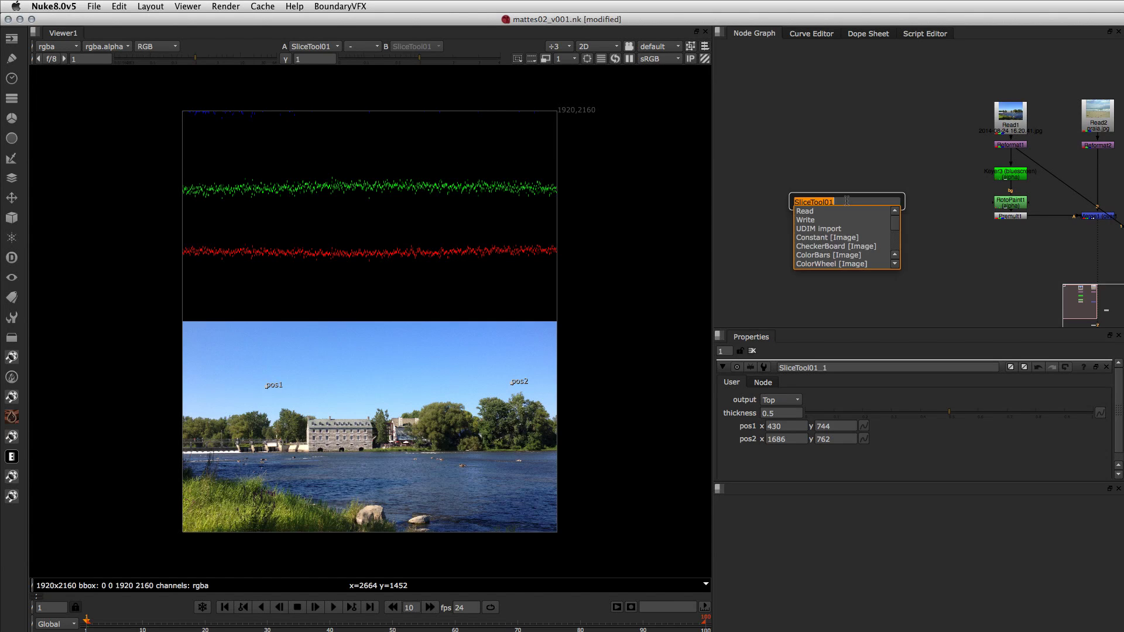
text(rgb)
key(Return)
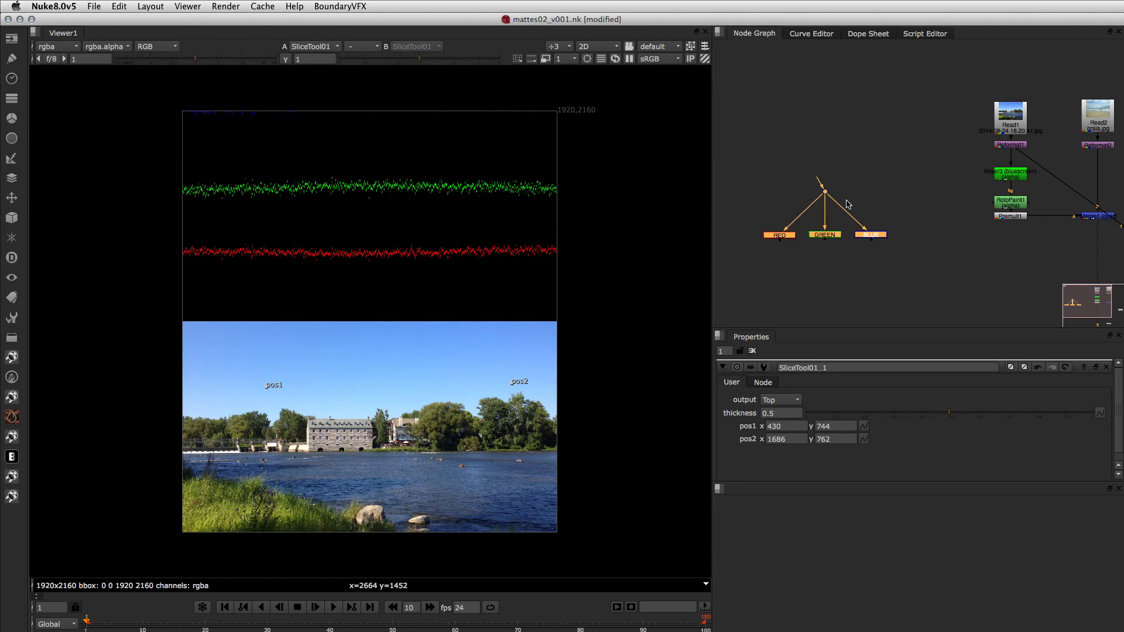
click(796, 167)
drag(819, 179, 1003, 114)
- Open the RED shuffle node's properties and view its output, checking the red channel
double_click(779, 234)
drag(802, 329, 801, 359)
drag(783, 236, 784, 235)
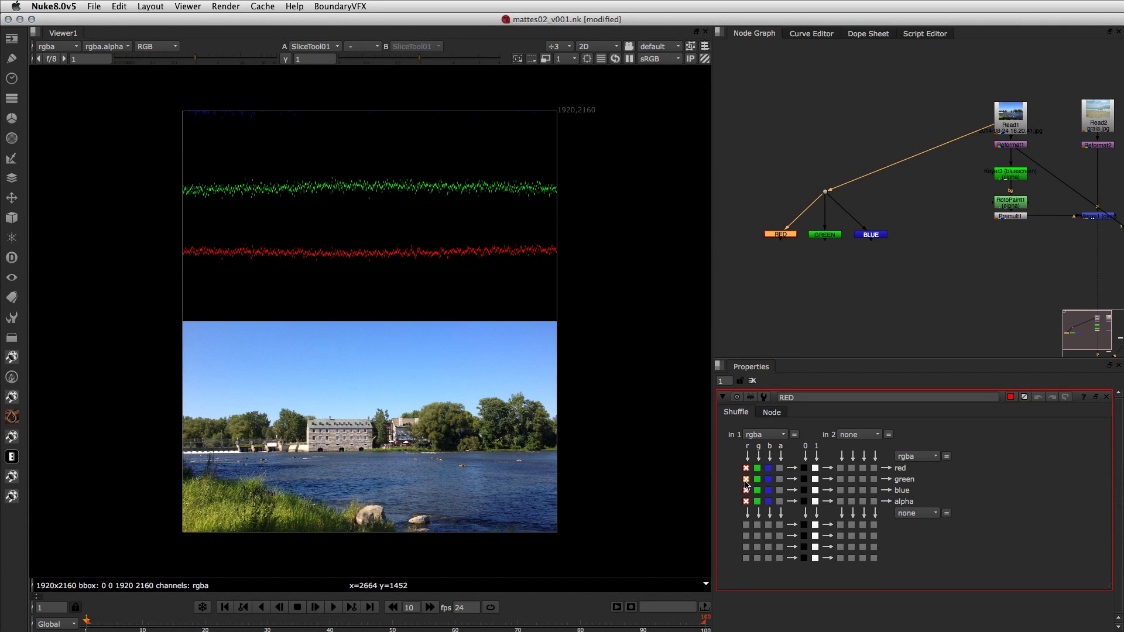
key(1)
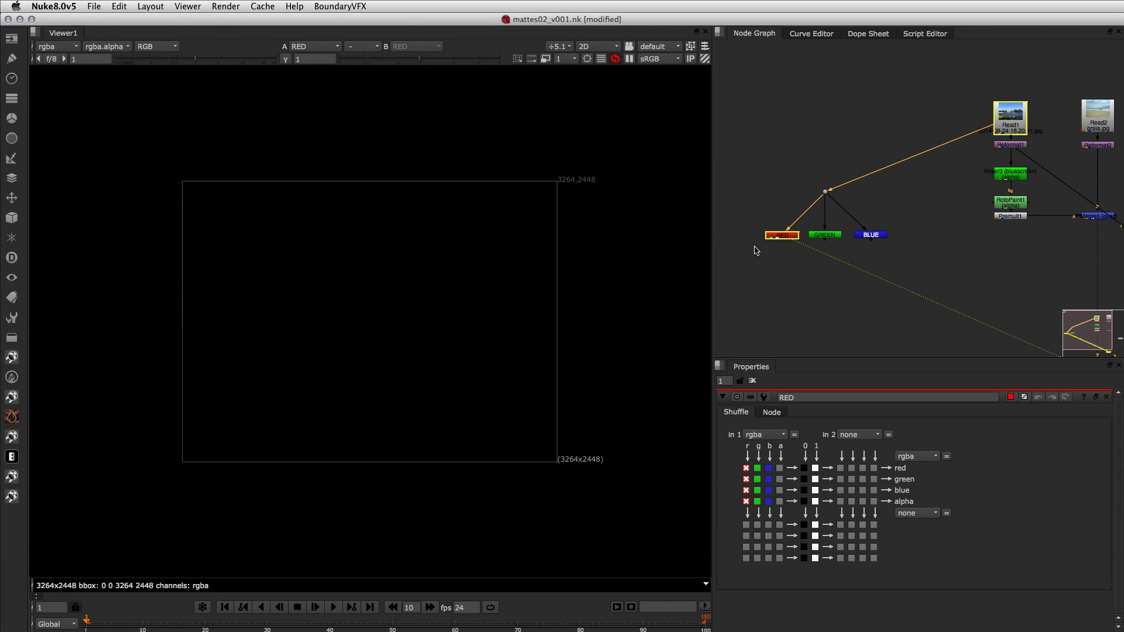
click(758, 319)
key(r)
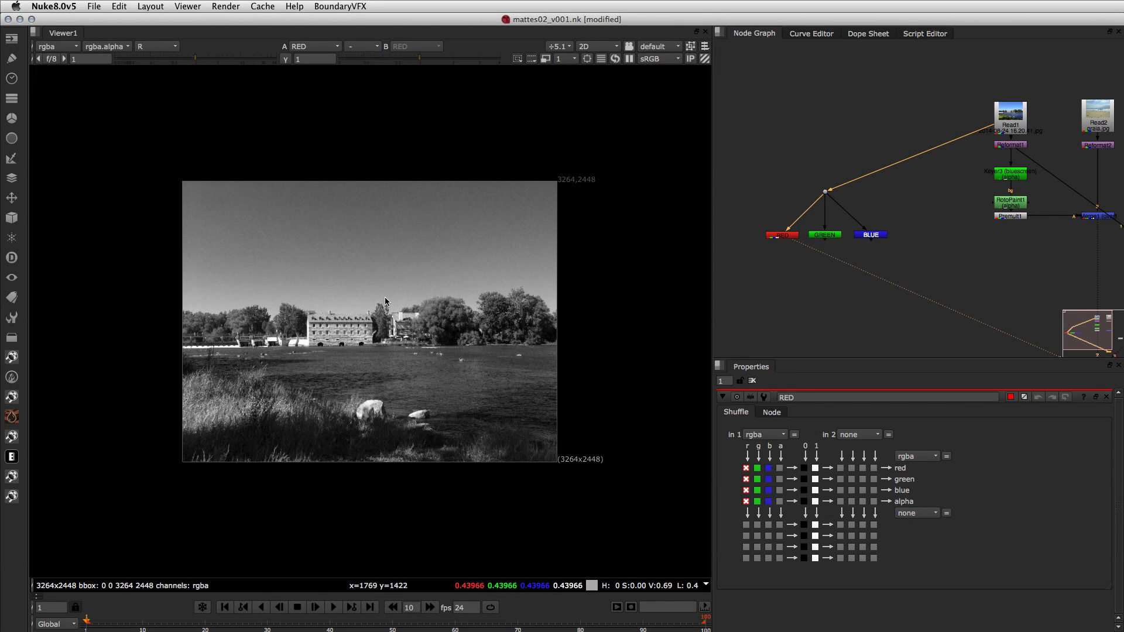
key(r)
- View the outputs of the GREEN and BLUE shuffle nodes in turn to compare the channels
click(825, 235)
key(1)
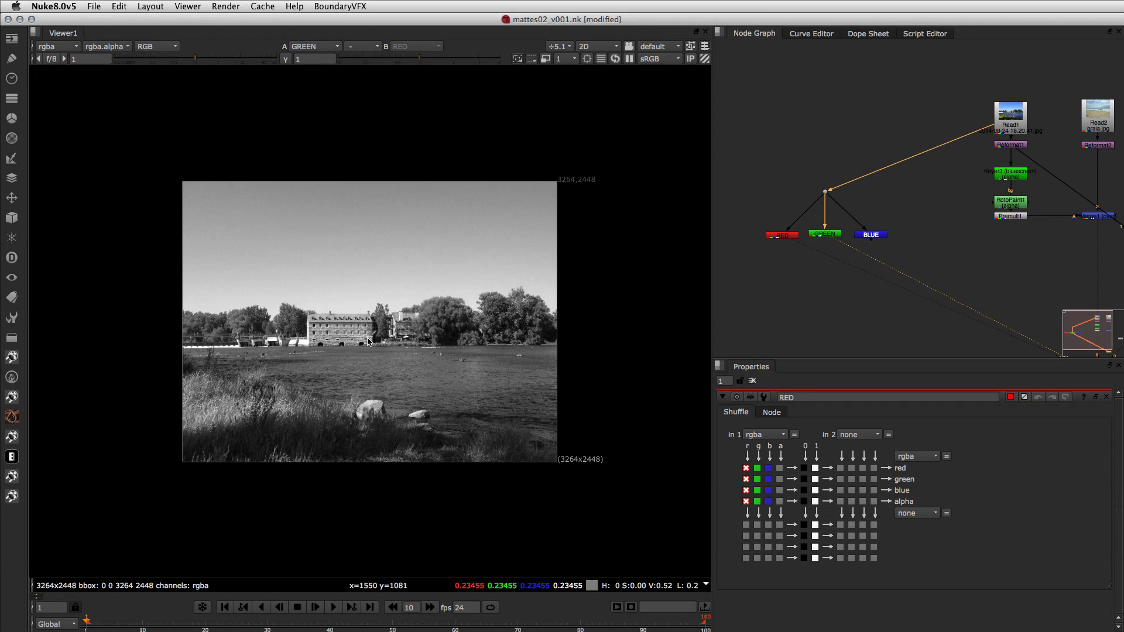
click(871, 235)
key(1)
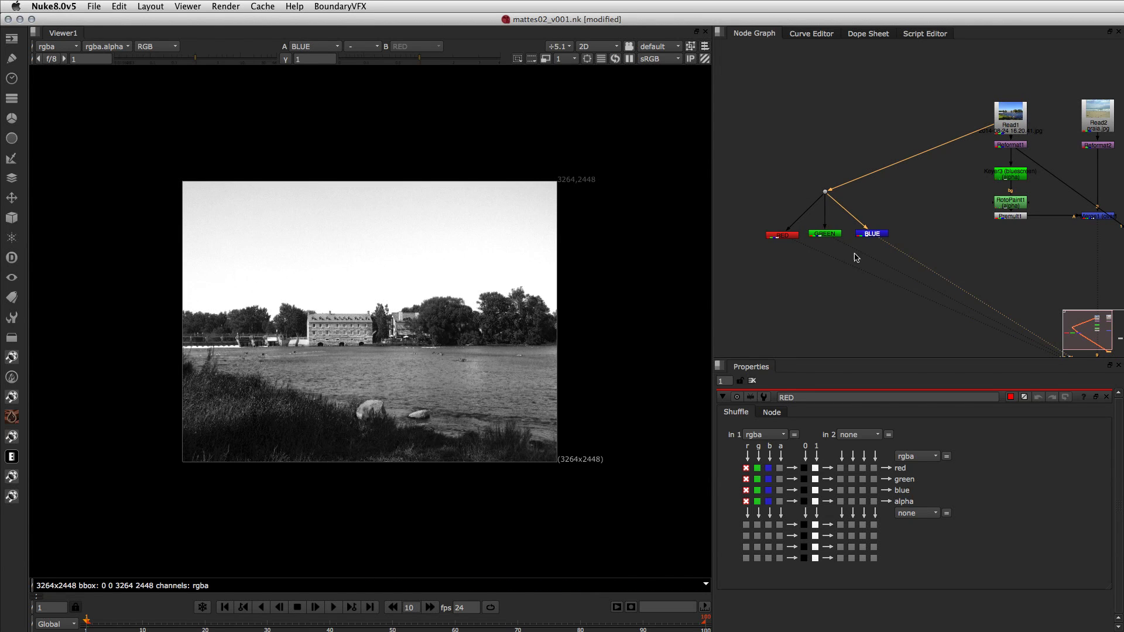
drag(871, 234, 870, 237)
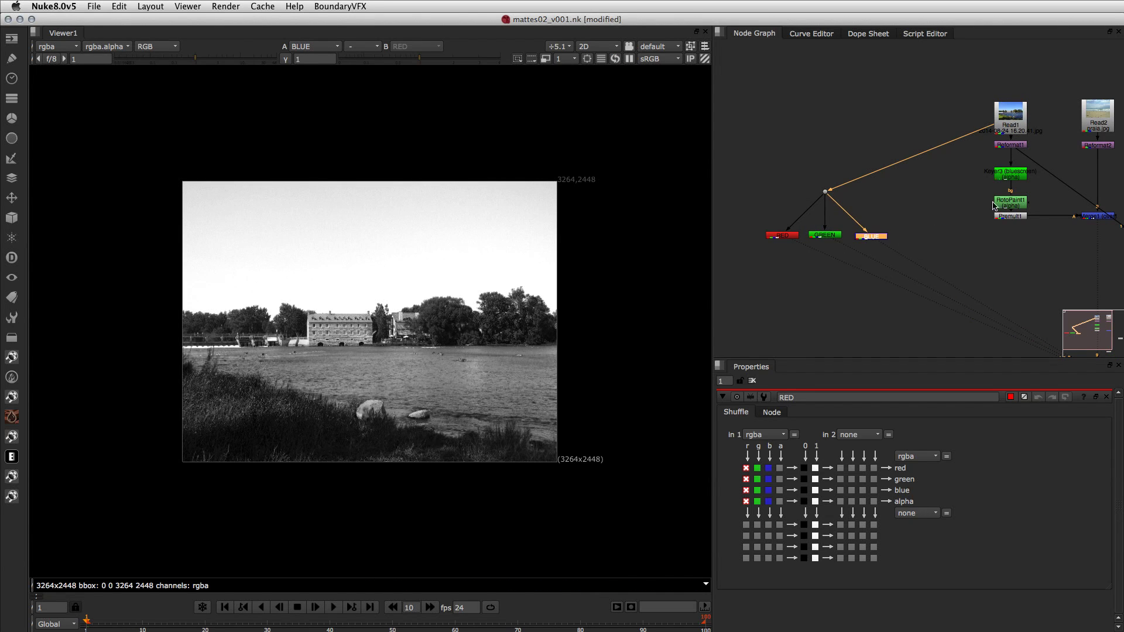
- Move the SliceTool node next to the BLUE shuffle node and view its output
click(941, 211)
middle_drag(940, 211, 764, 173)
drag(1020, 217, 757, 195)
middle_drag(756, 195, 1004, 248)
key(1)
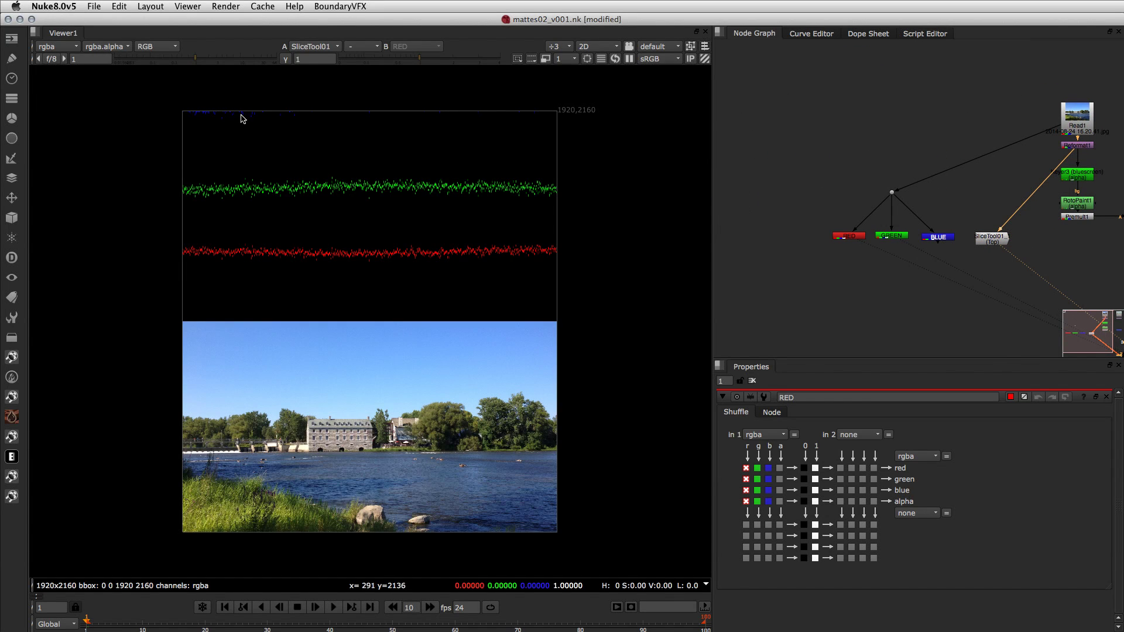
- Add a Merge node below the colour shuffle nodes and set its operation to minus
middle_drag(884, 293, 870, 258)
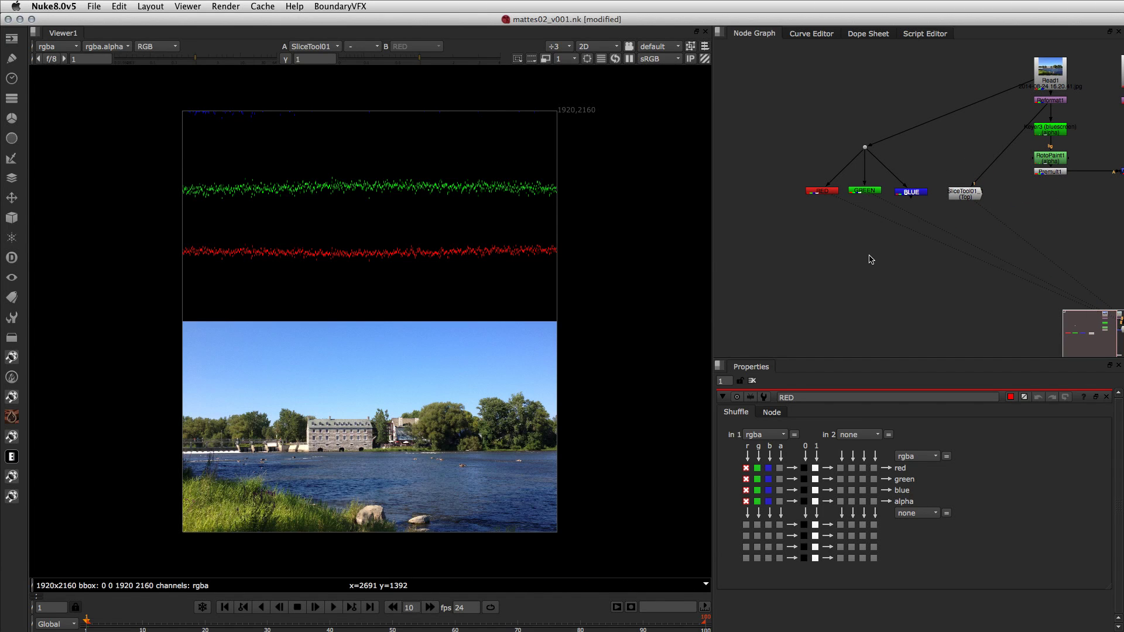
key(m)
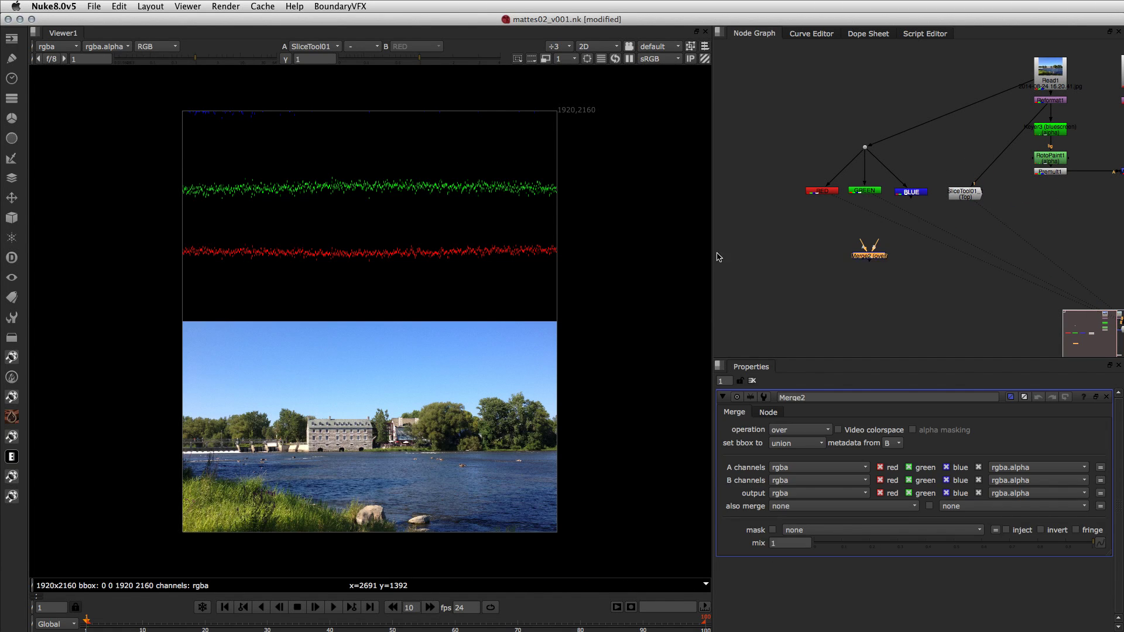
click(787, 432)
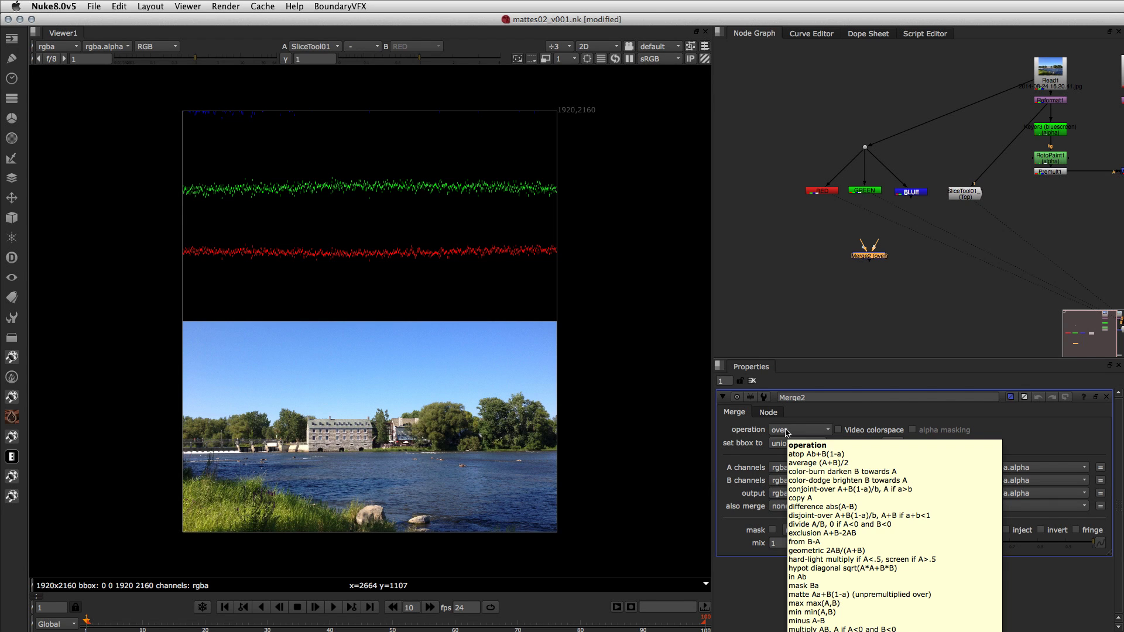
click(795, 432)
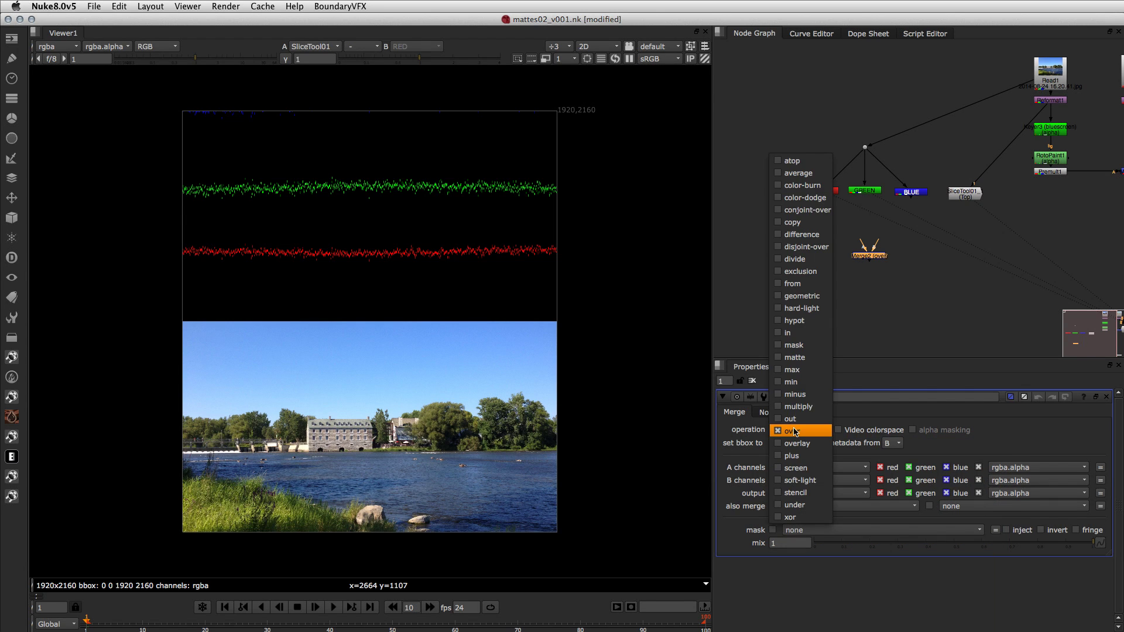
click(797, 395)
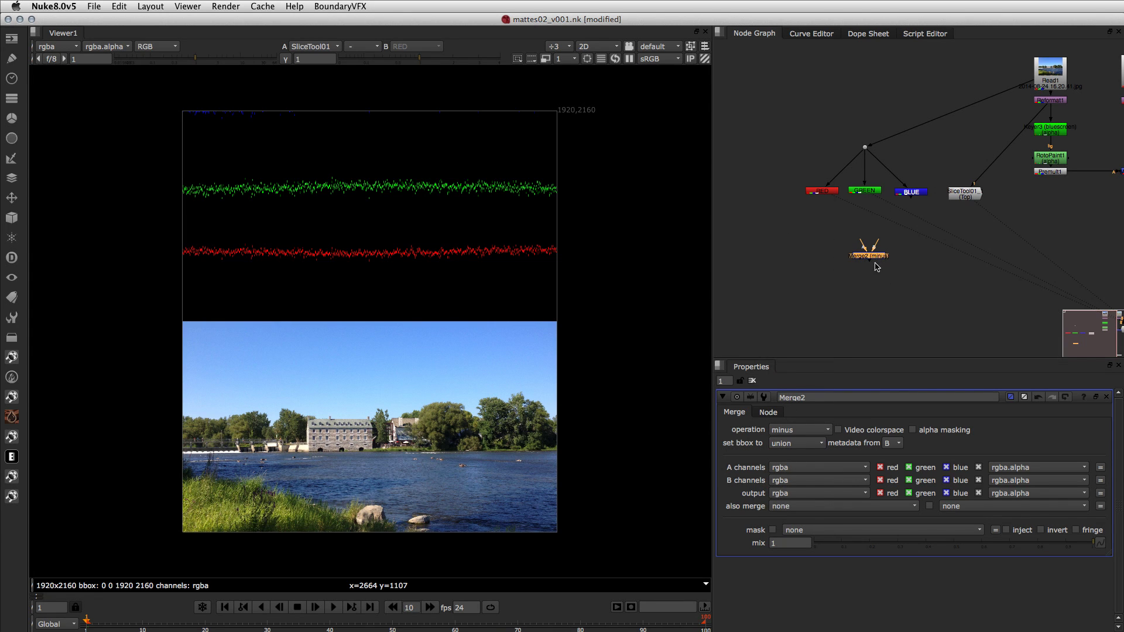
click(795, 437)
click(920, 322)
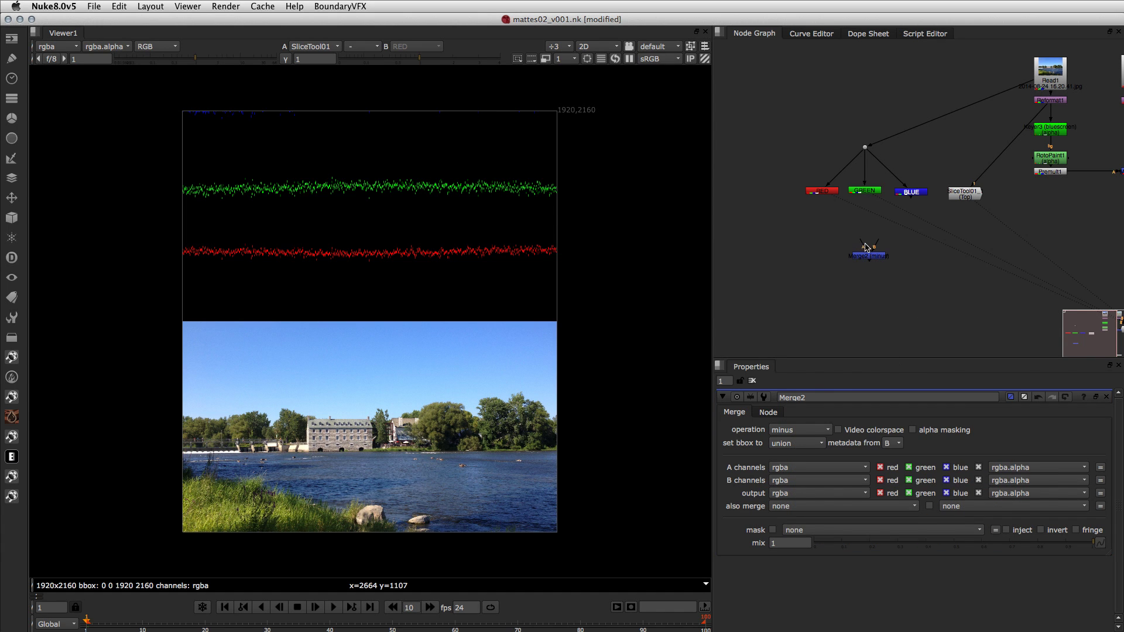
- Connect the minus Merge to the BLUE and RED nodes so that red is subtracted from blue, and inspect its output
drag(866, 248, 918, 197)
drag(871, 248, 824, 195)
key(1)
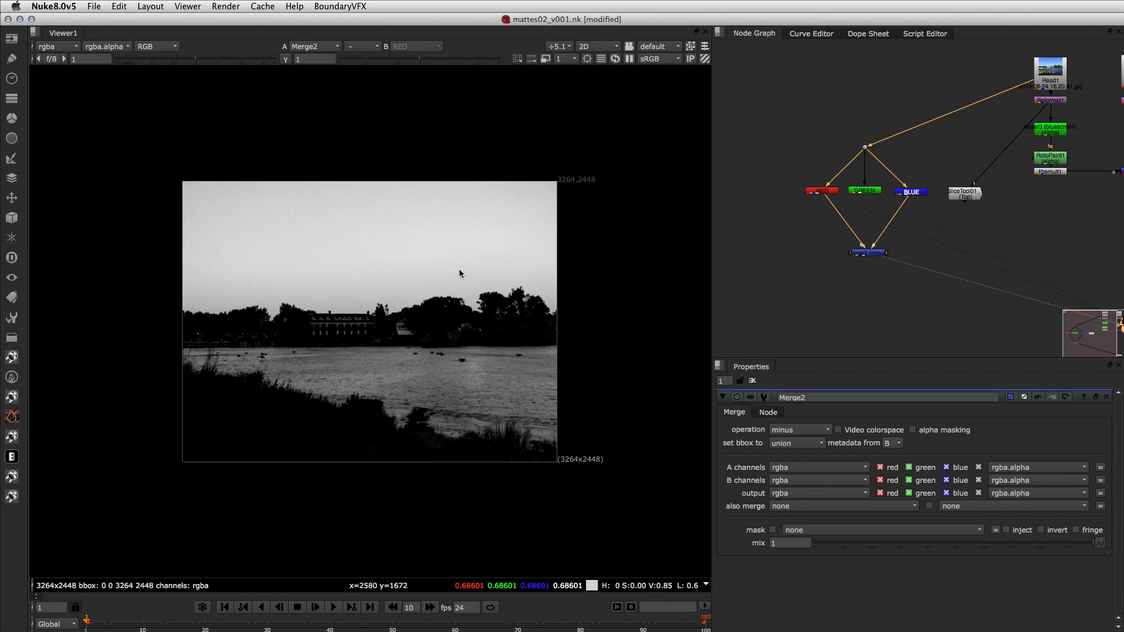
scroll(363, 284, up, 4)
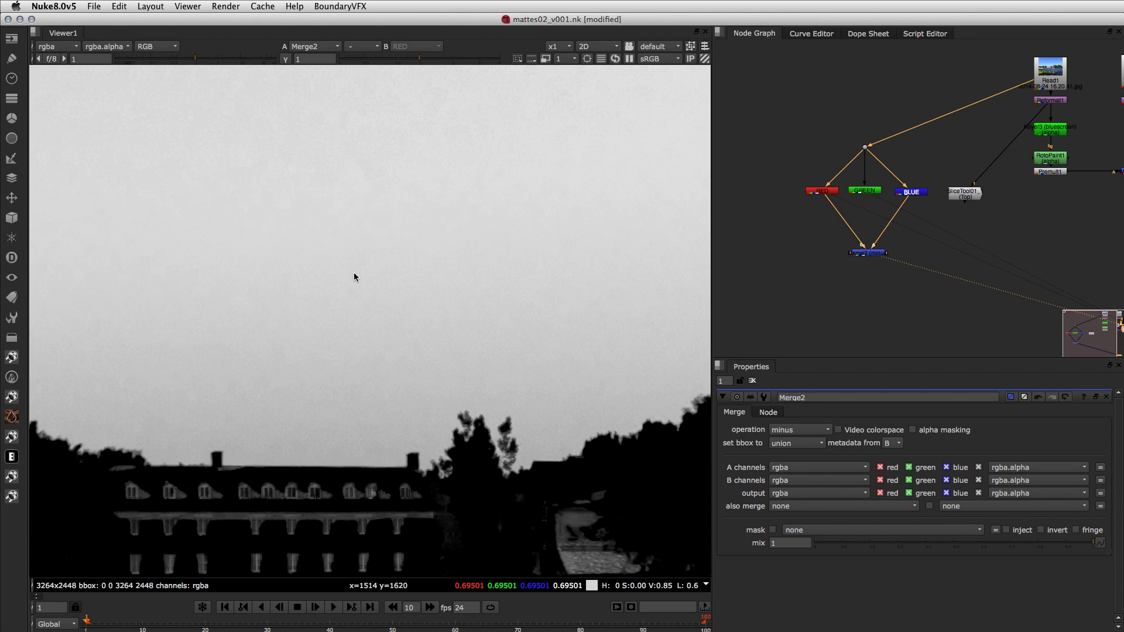
scroll(354, 272, down, 4)
middle_drag(414, 328, 375, 308)
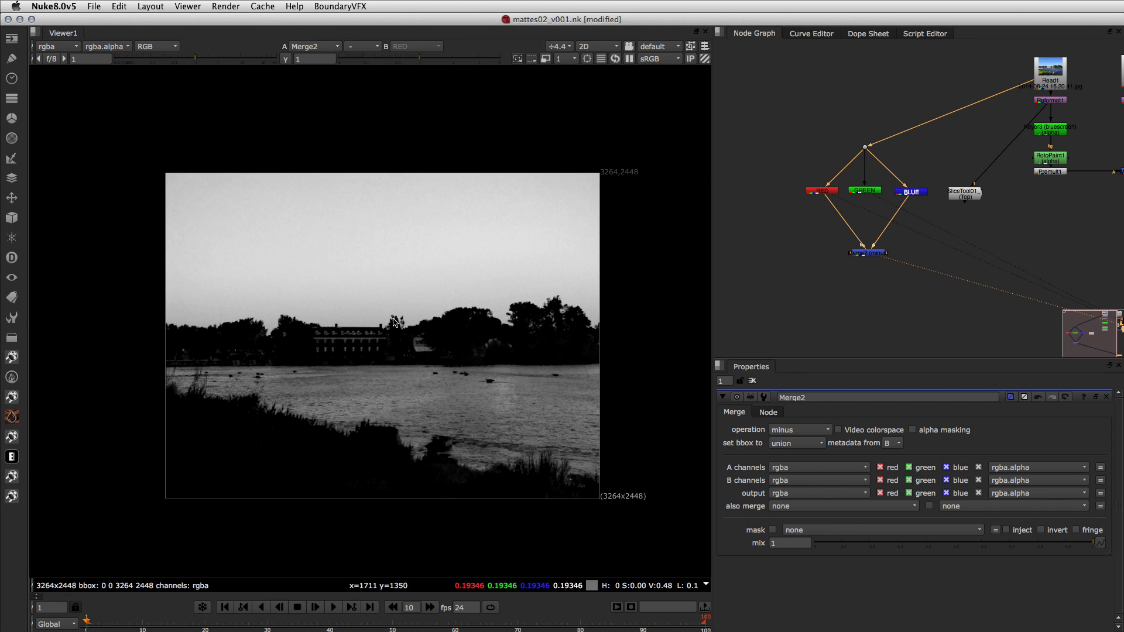
- Add an Invert node after the minus Merge, space it slightly below, and inspect the inverted sky
click(872, 253)
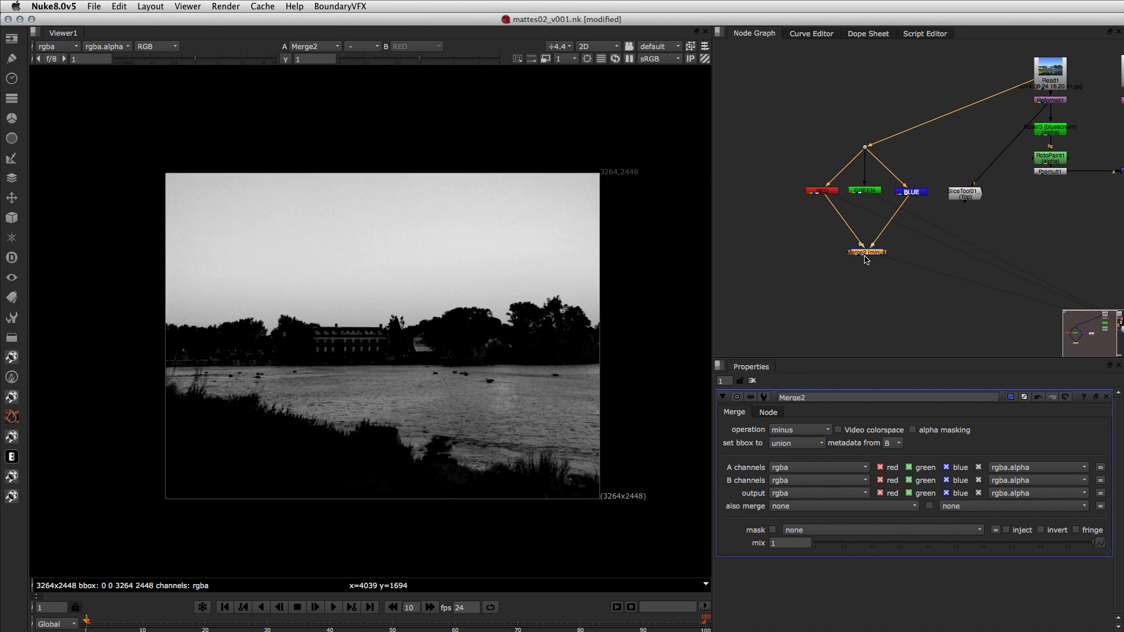
drag(866, 255, 868, 255)
key(Tab)
text(in)
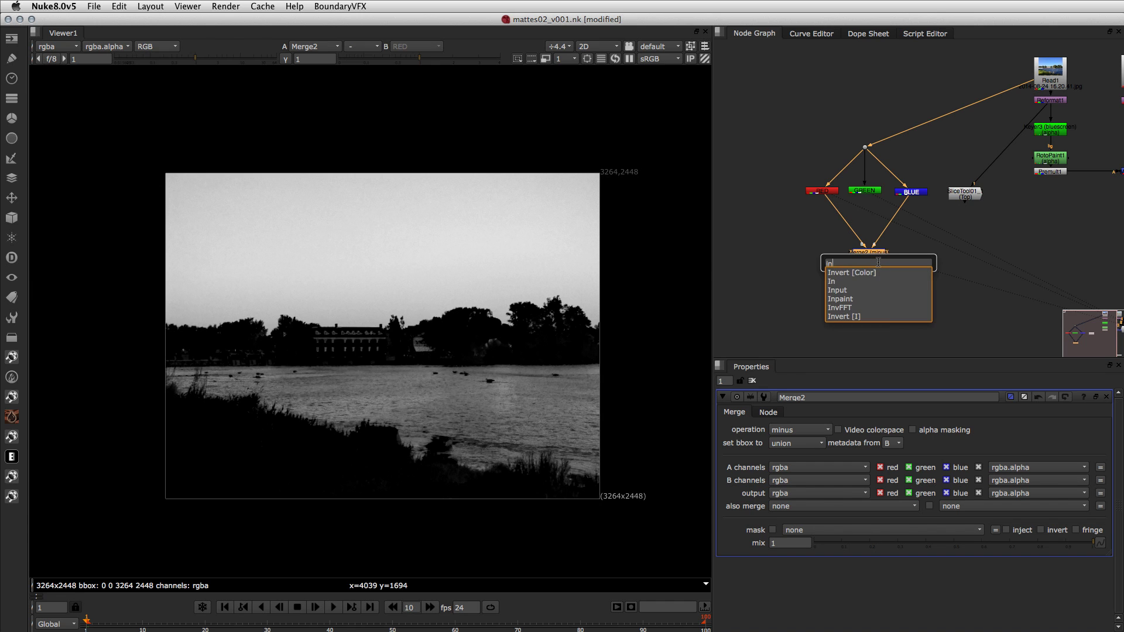
key(Return)
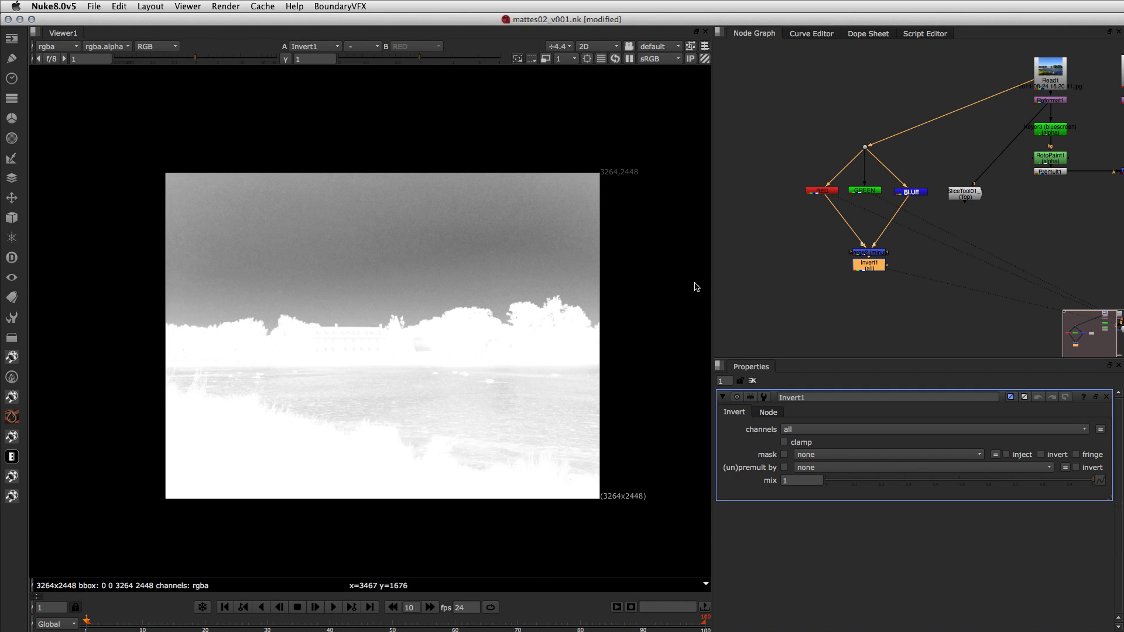
drag(875, 276, 876, 284)
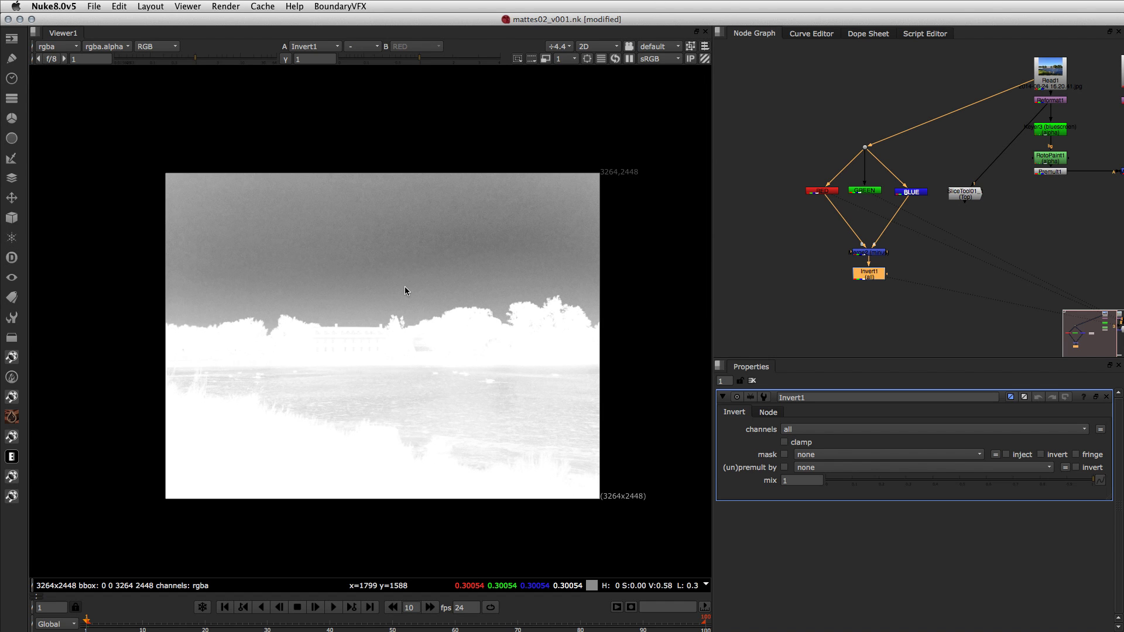
scroll(405, 291, up, 5)
- View the minus Merge with its inputs swapped and with GREEN in place of RED, restoring the original connections after each comparison
click(872, 256)
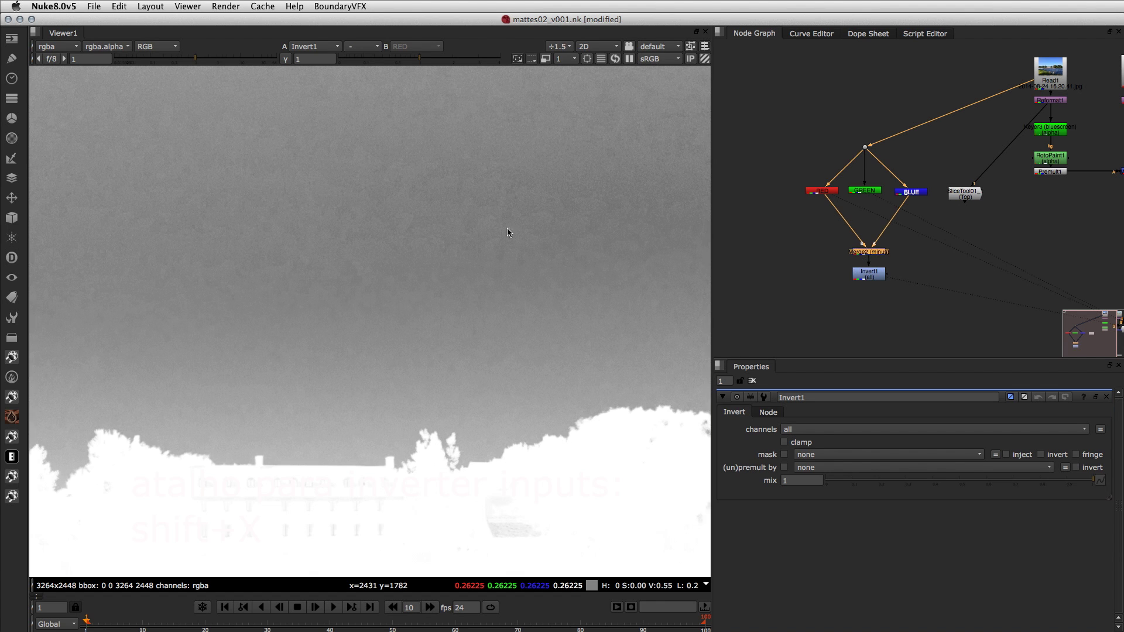
scroll(274, 252, down, 6)
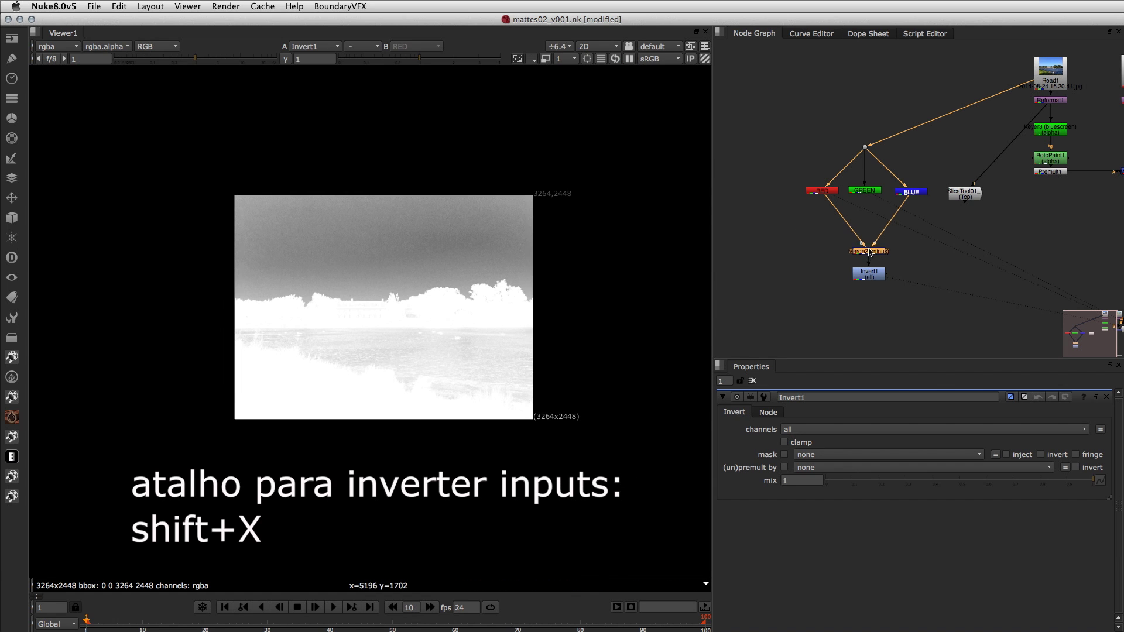
key(1)
key(minus)
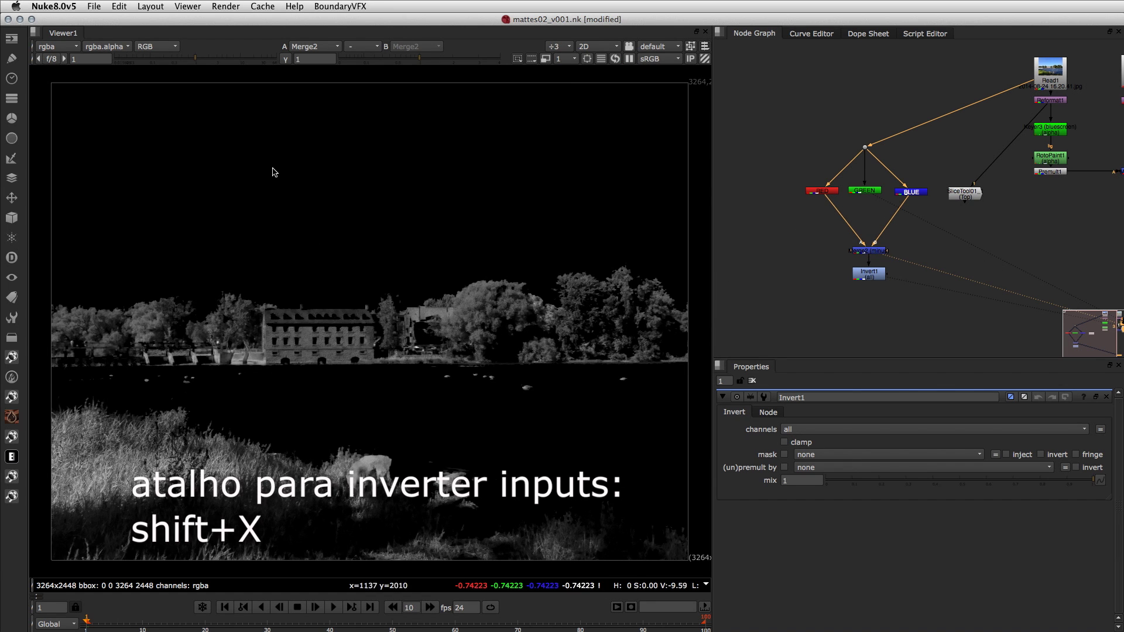
click(878, 251)
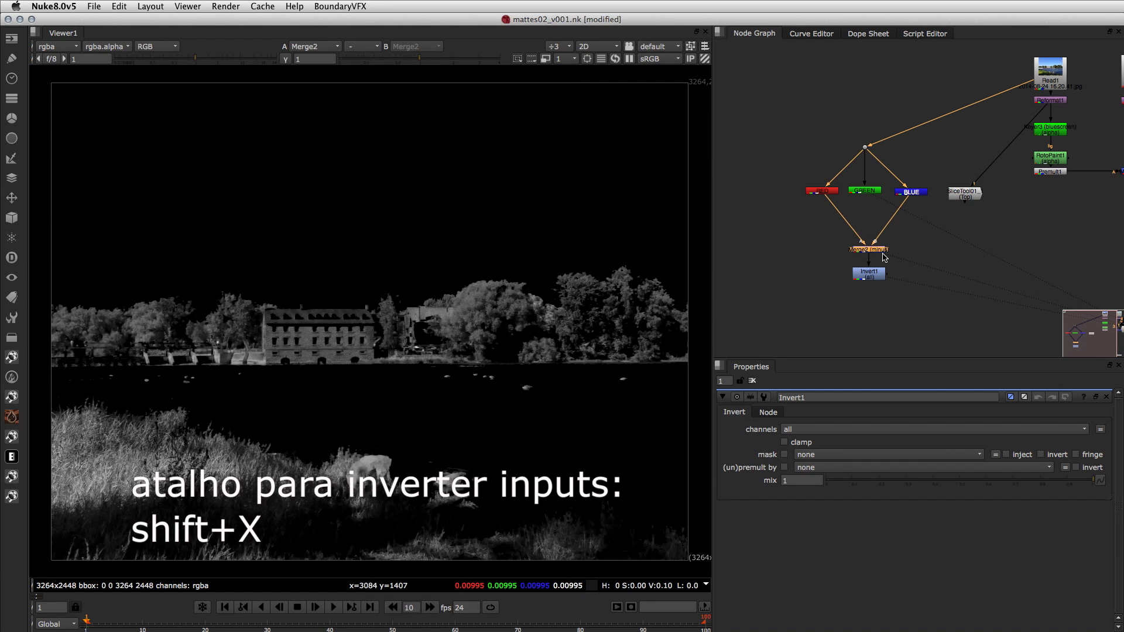
key(shift+x)
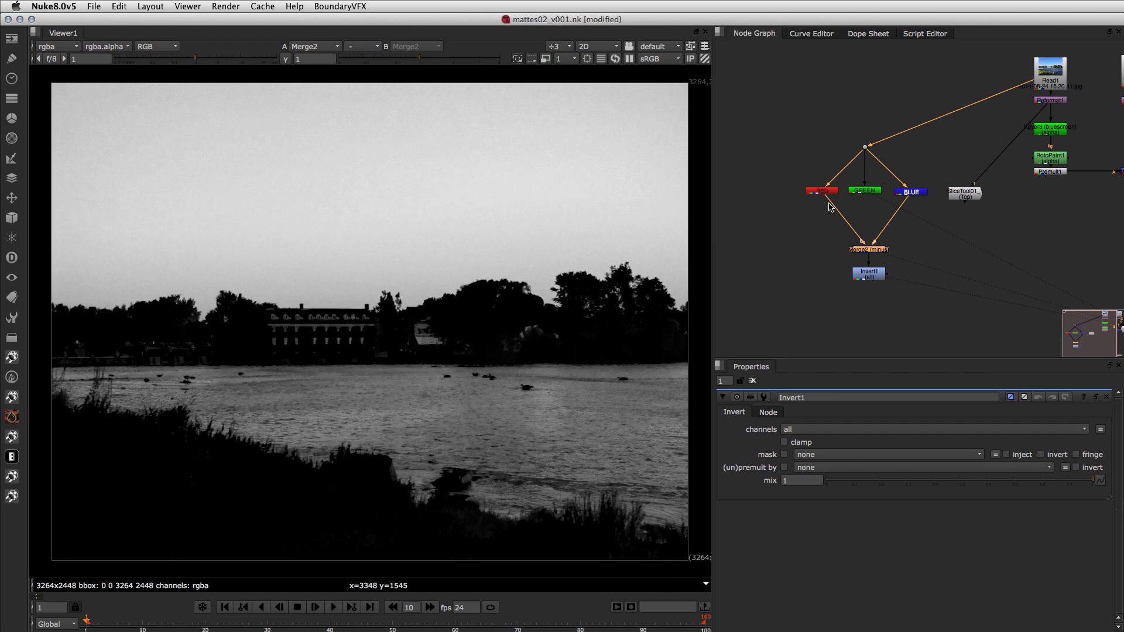
drag(832, 203, 864, 190)
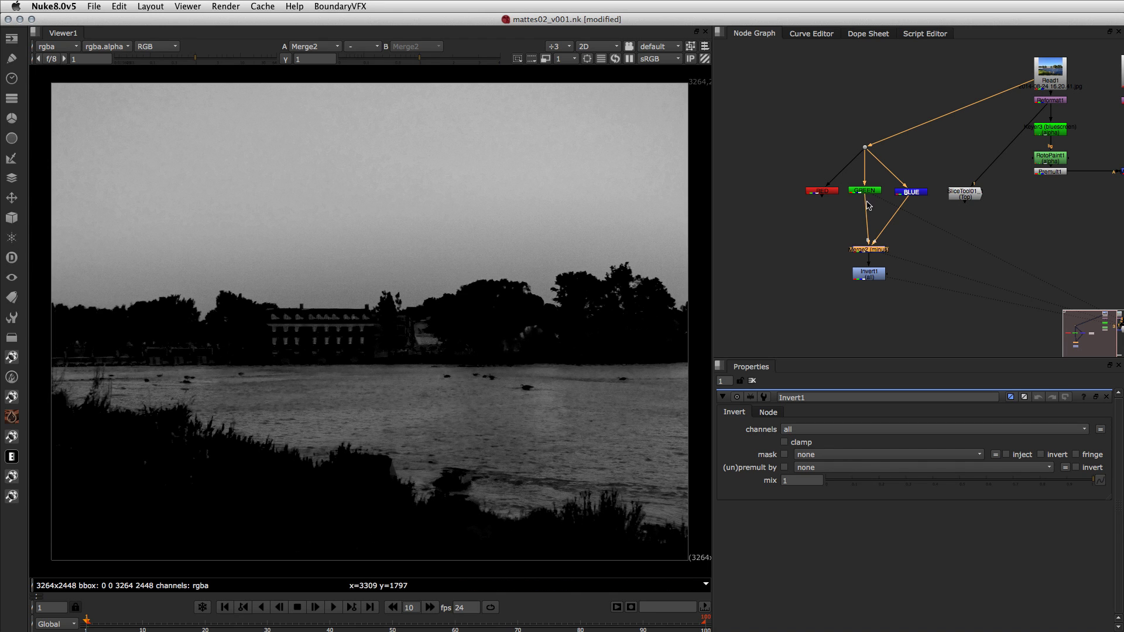
drag(867, 202, 822, 192)
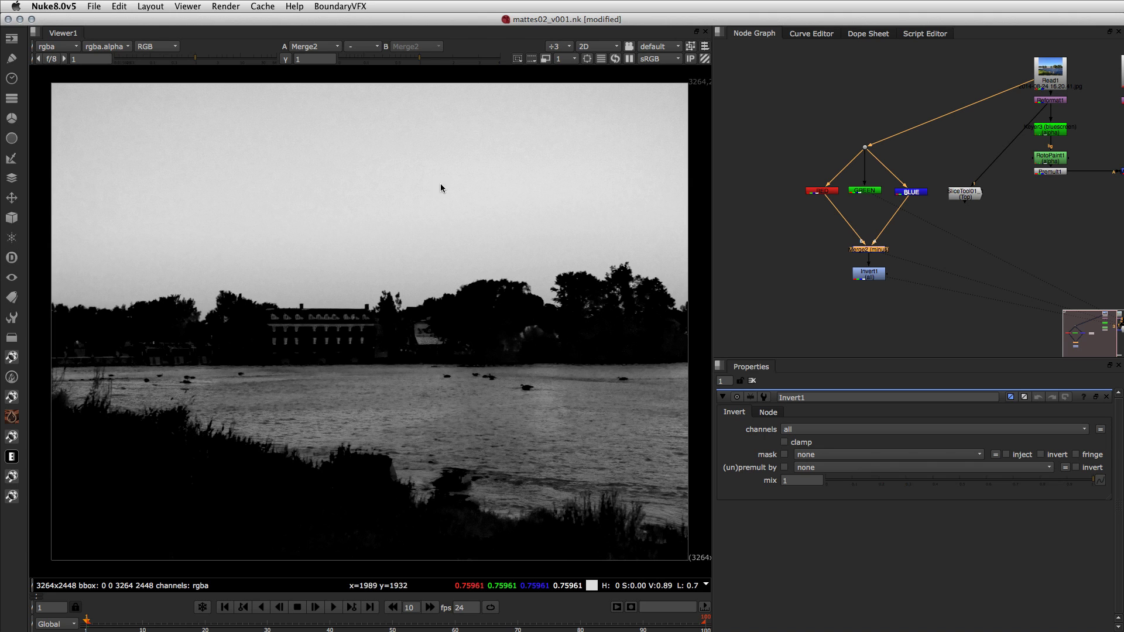
- Add a ColorLookup node below the Invert node and view its output
click(869, 273)
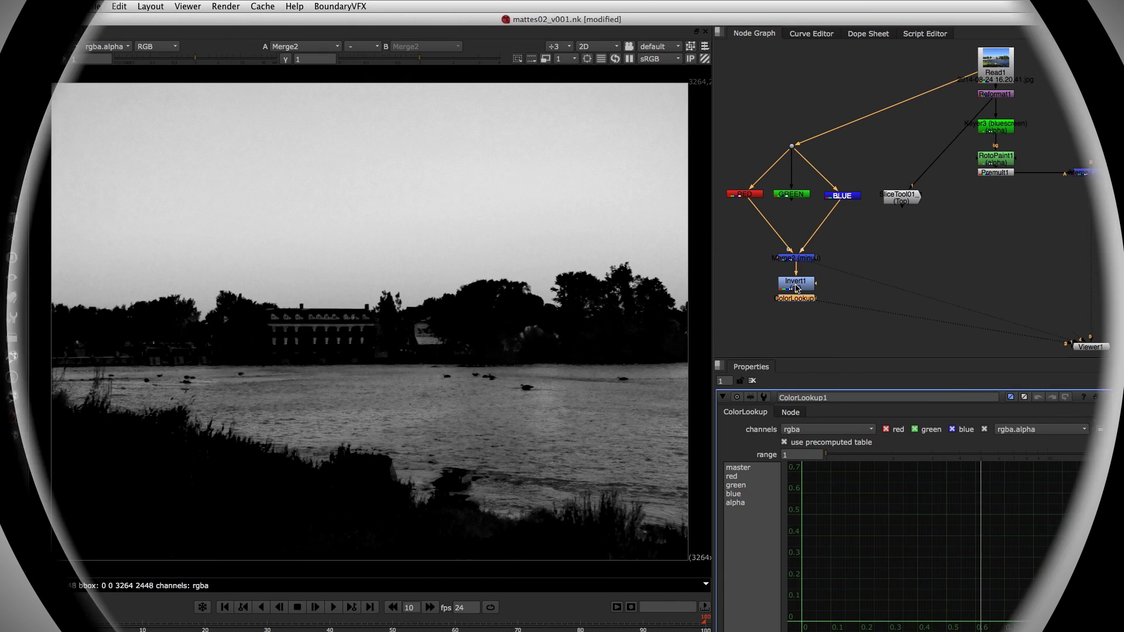
drag(790, 300, 791, 311)
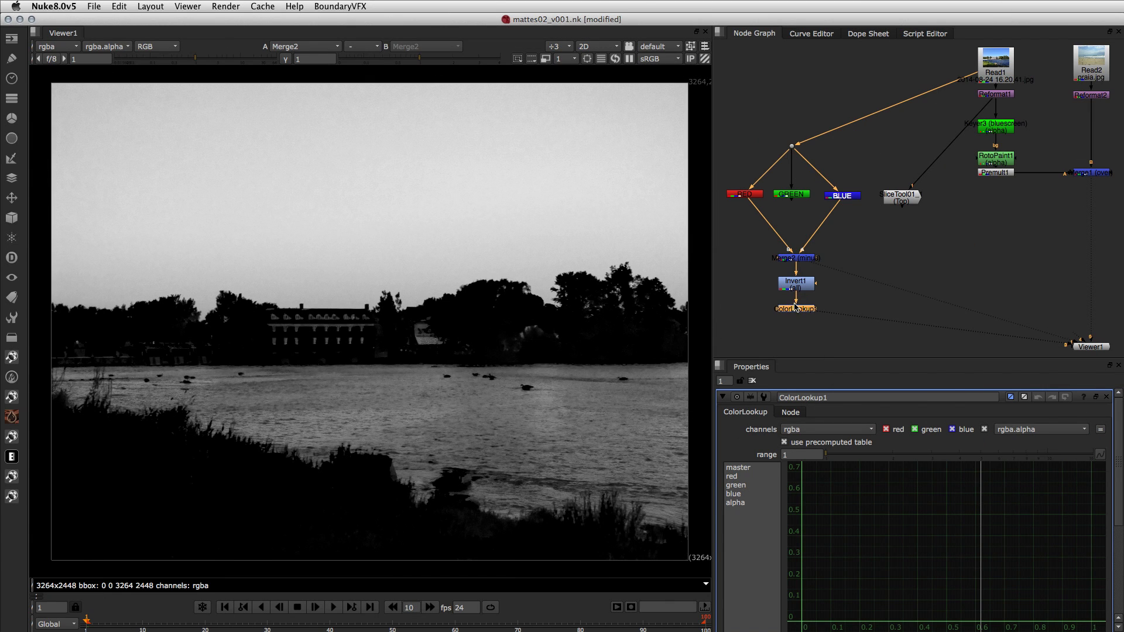
key(1)
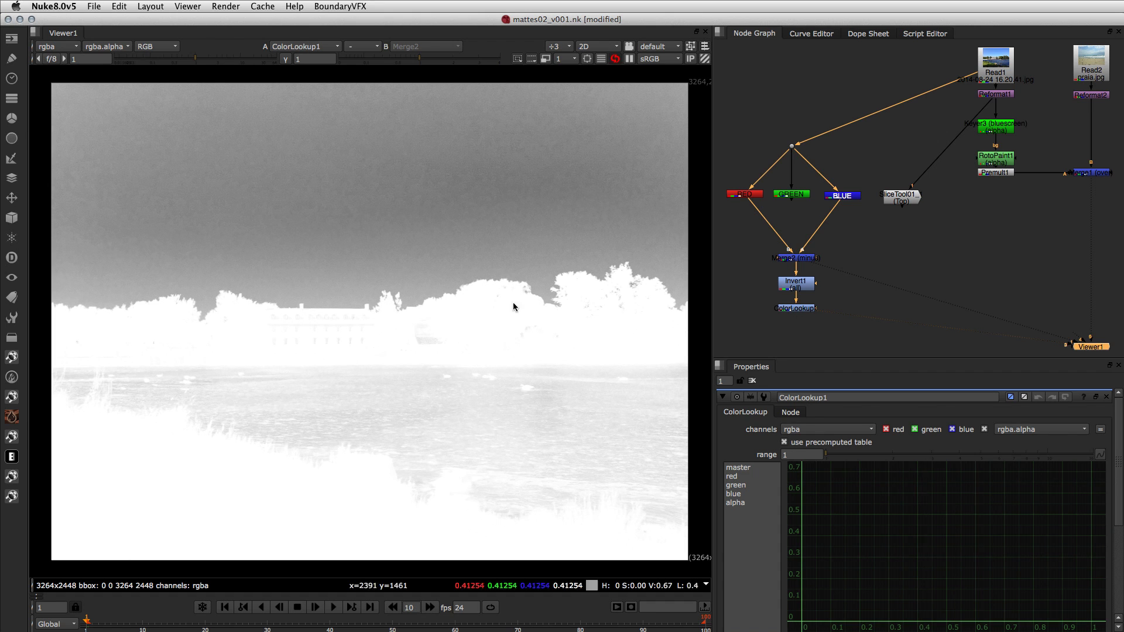
- Open the ColorLookup node's properties in a floating window and select the master curve
ctrl+double_click(794, 310)
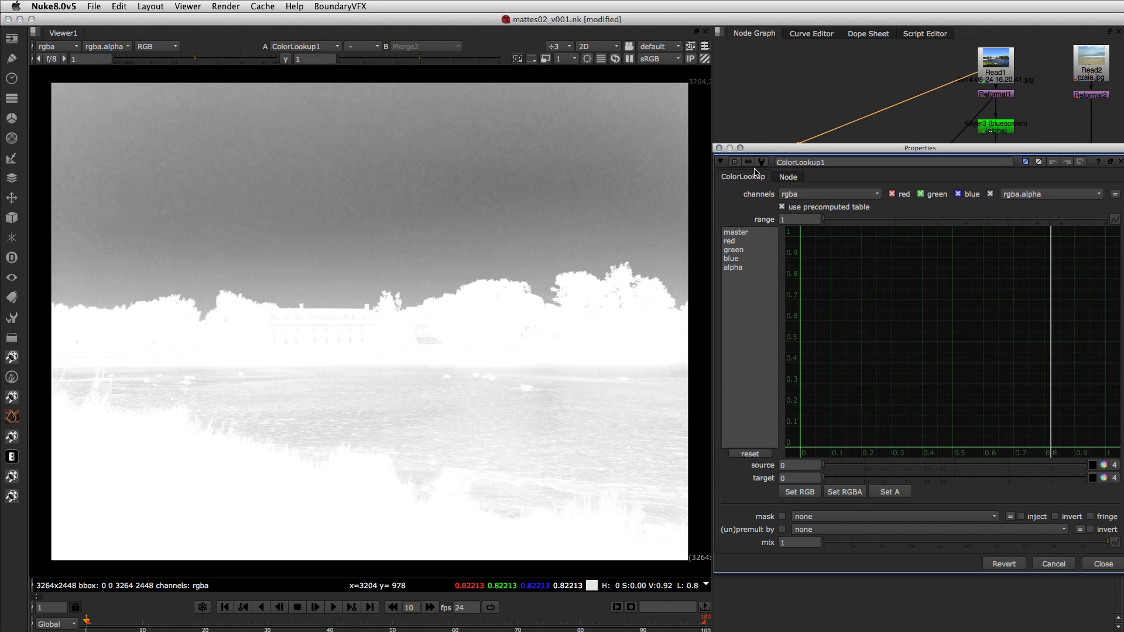
drag(790, 153, 757, 212)
click(703, 291)
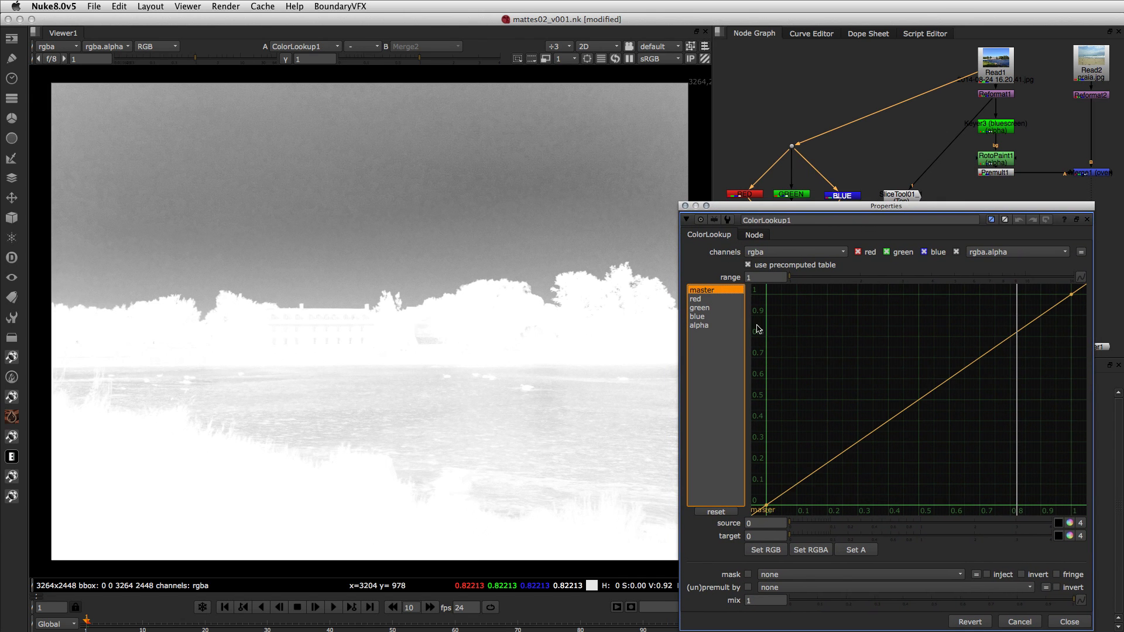
- Open the Keyer3 node's properties, raise range handle A to about 0.433, and close them
double_click(997, 135)
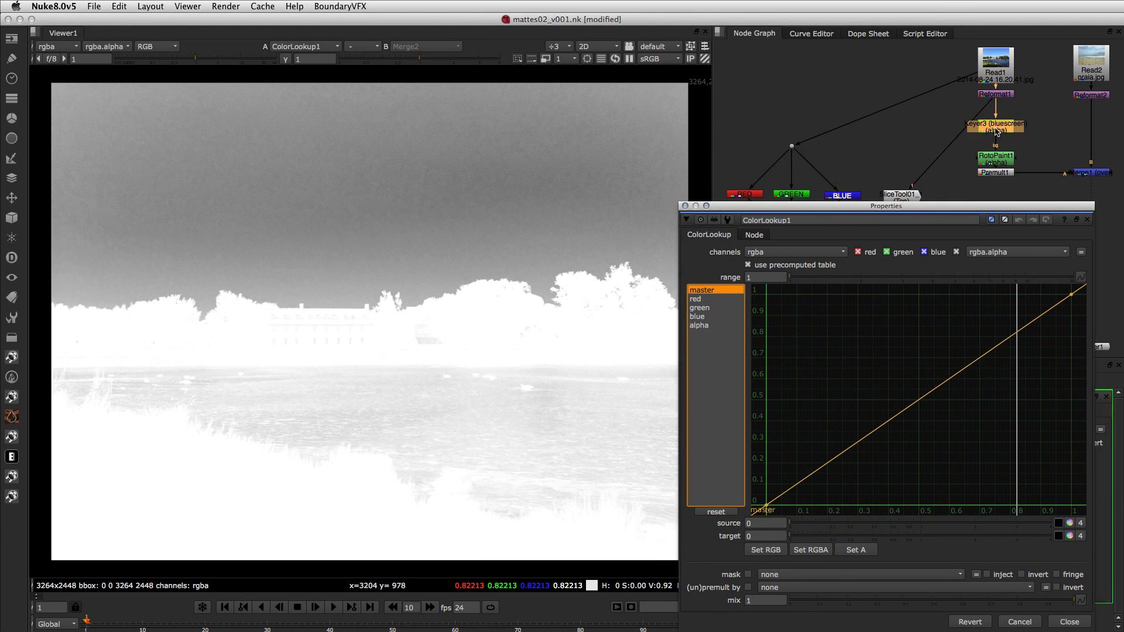
drag(794, 224, 727, 254)
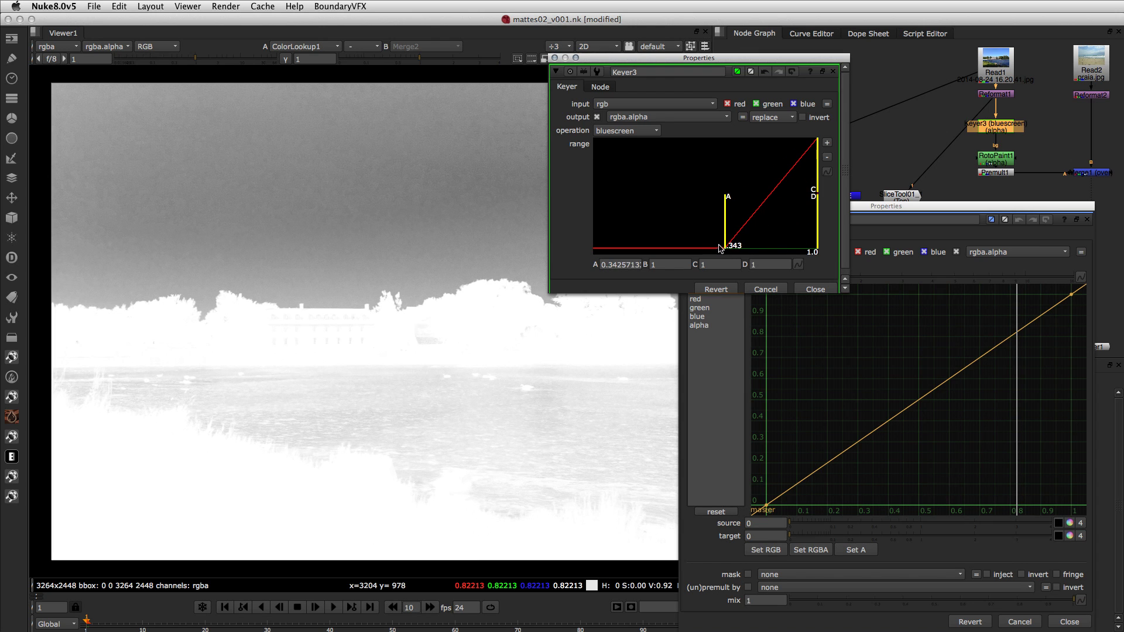
mouse_move(726, 247)
mouse_down()
mouse_move(672, 247)
mouse_move(742, 247)
mouse_up()
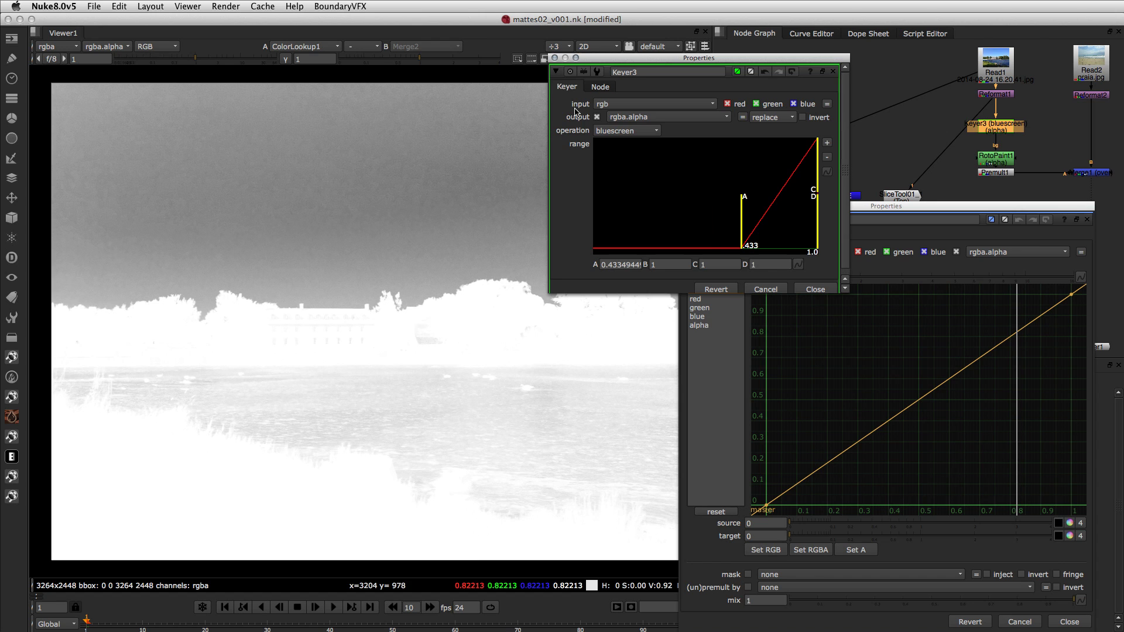
click(555, 58)
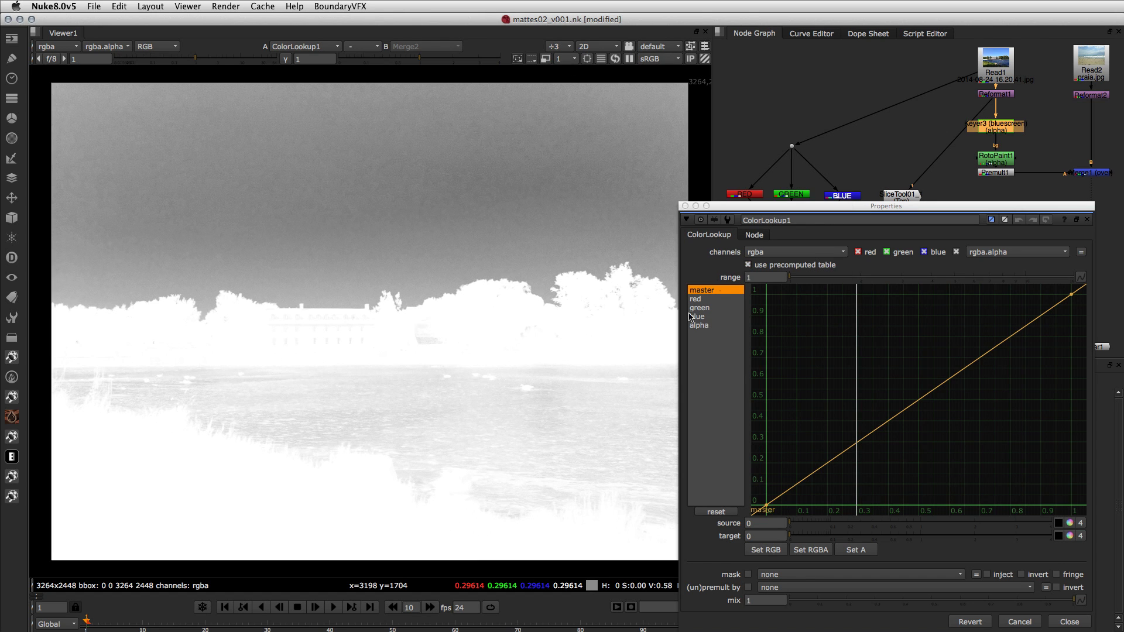
- Move the master curve's lower point to about x 0.46 at y 0, and compare the curve with Keyer3's range
click(765, 506)
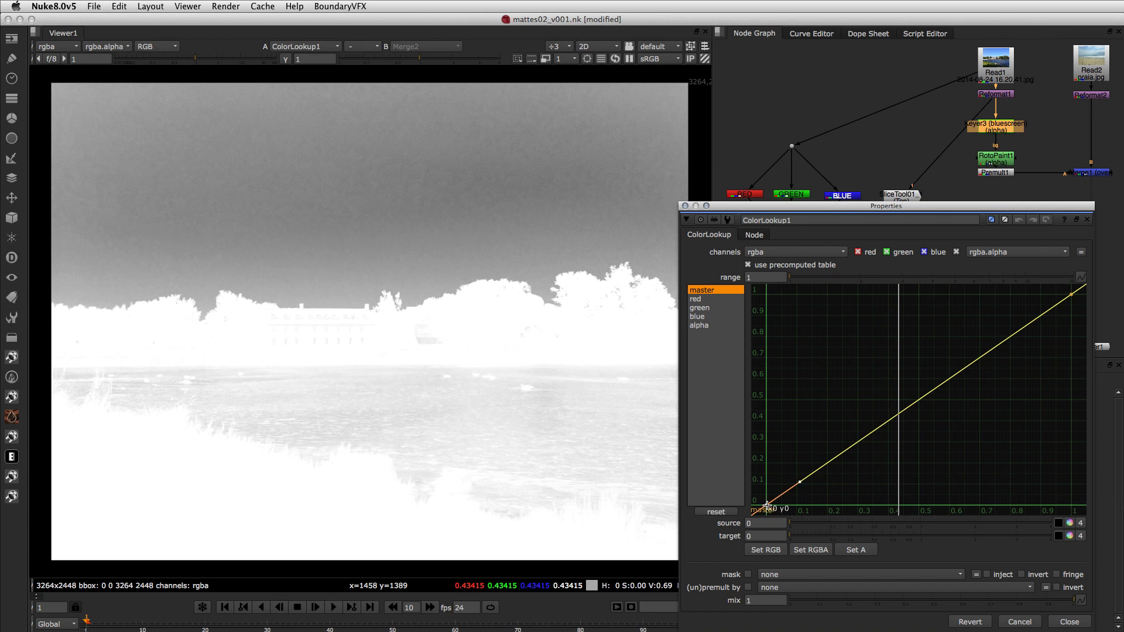
drag(767, 505, 906, 506)
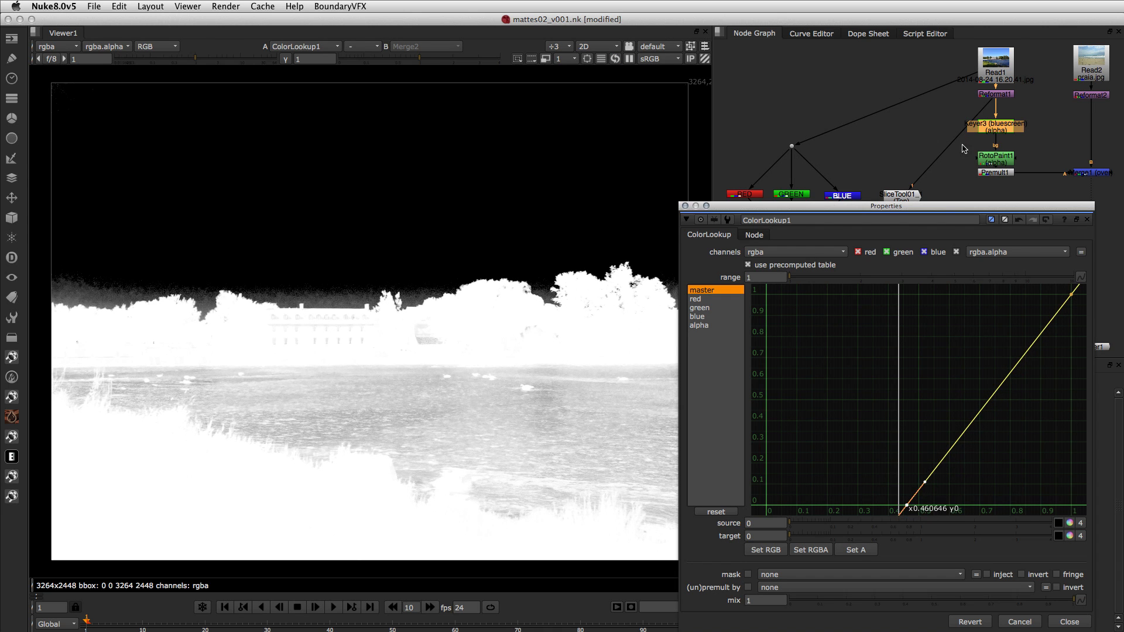
double_click(995, 127)
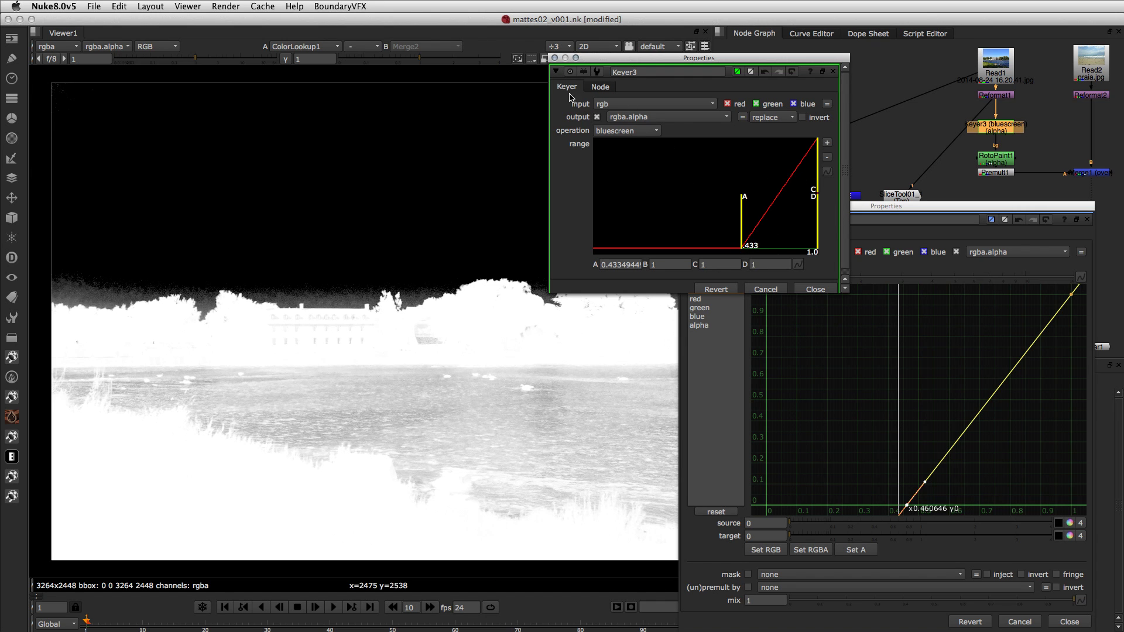
click(554, 58)
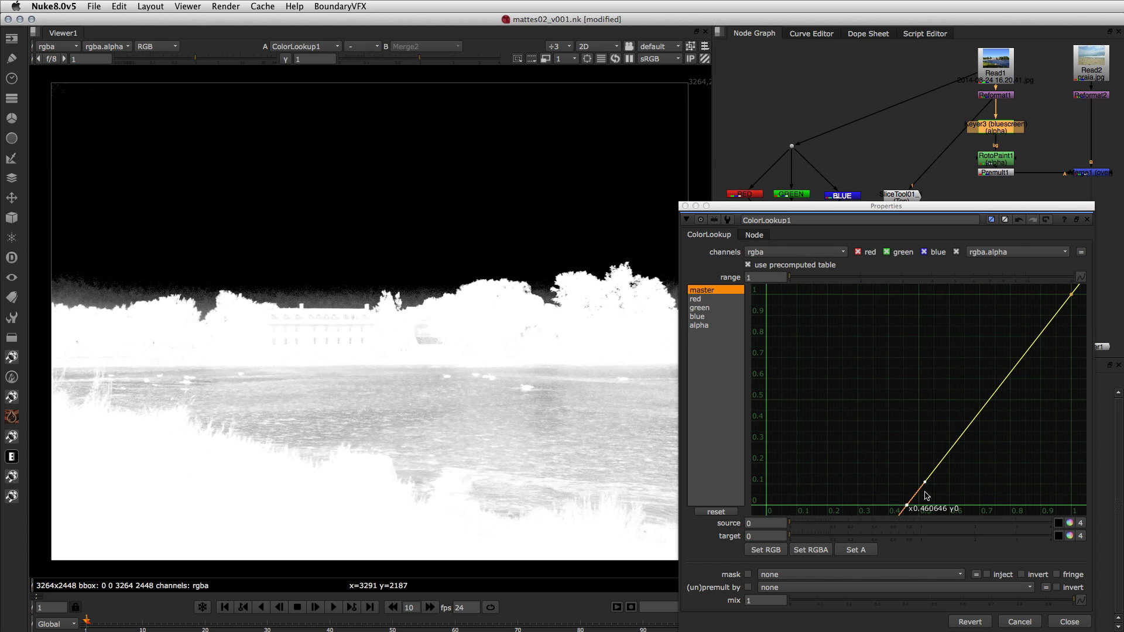
- Flatten the tangent at the master curve's lower point into a smooth bend and move the point to about x 0.36
mouse_move(925, 484)
mouse_down()
mouse_move(934, 475)
mouse_move(946, 487)
mouse_move(931, 501)
mouse_move(954, 485)
mouse_move(930, 502)
mouse_up()
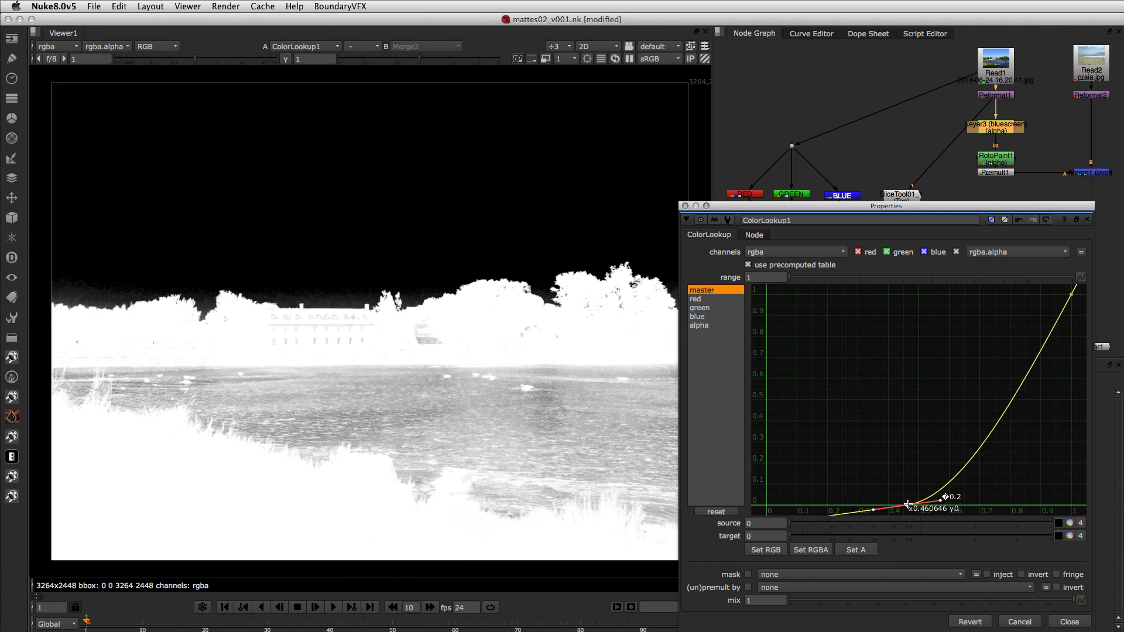
drag(907, 505, 876, 505)
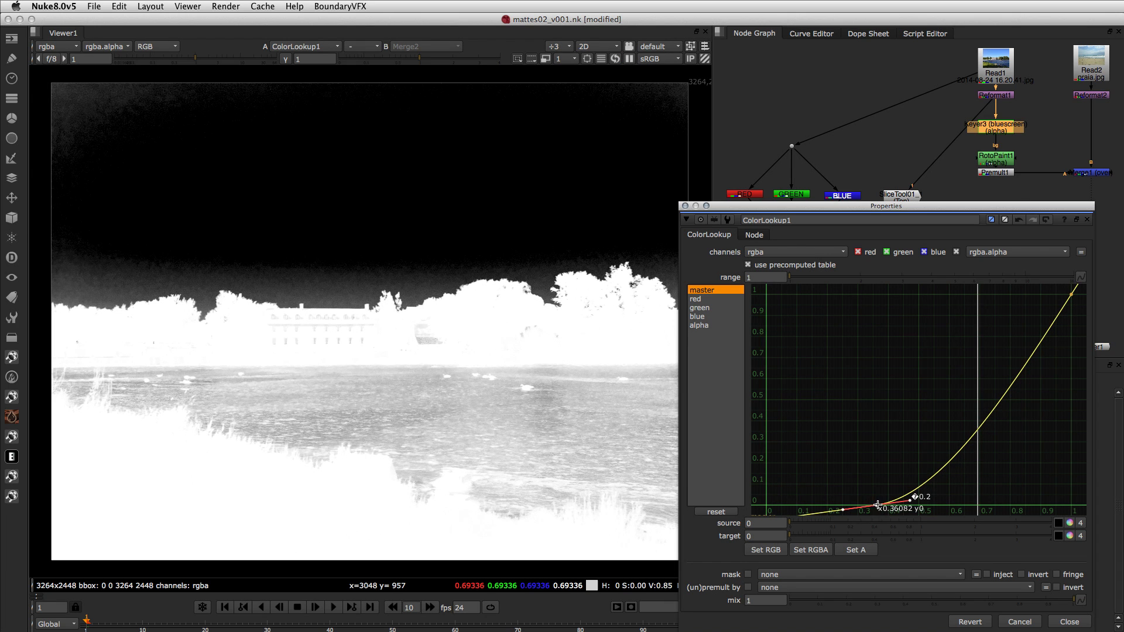
- Move the master curve's lower point to about x 0.45 at y 0 and set its interpolation to Horizontal
drag(877, 505, 909, 507)
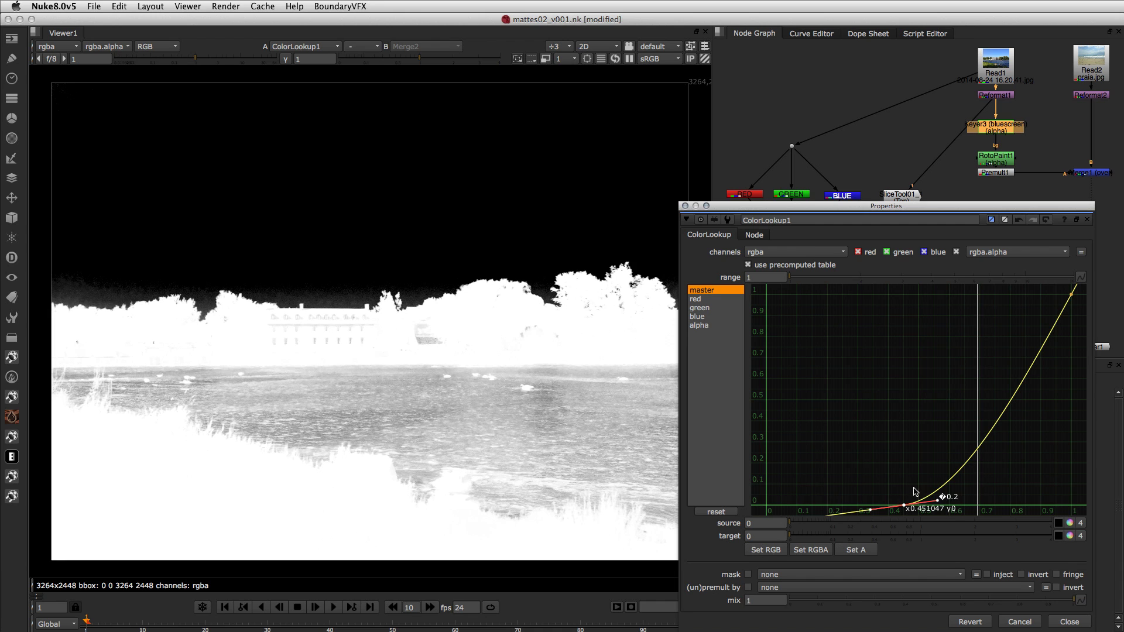
right_click(906, 421)
mouse_move(943, 449)
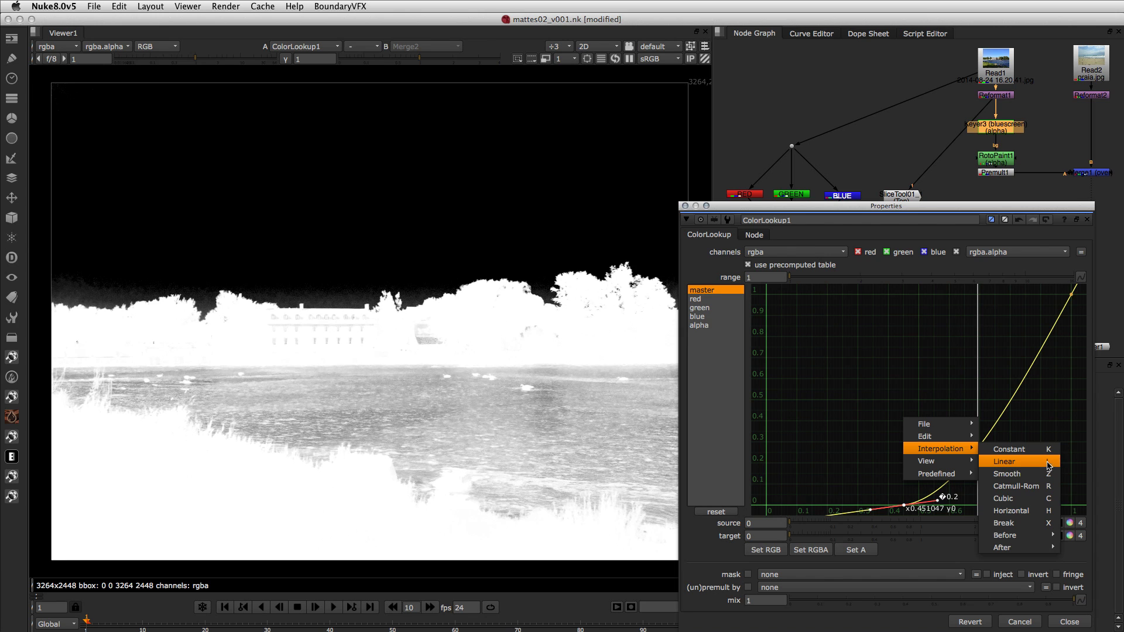
click(1025, 510)
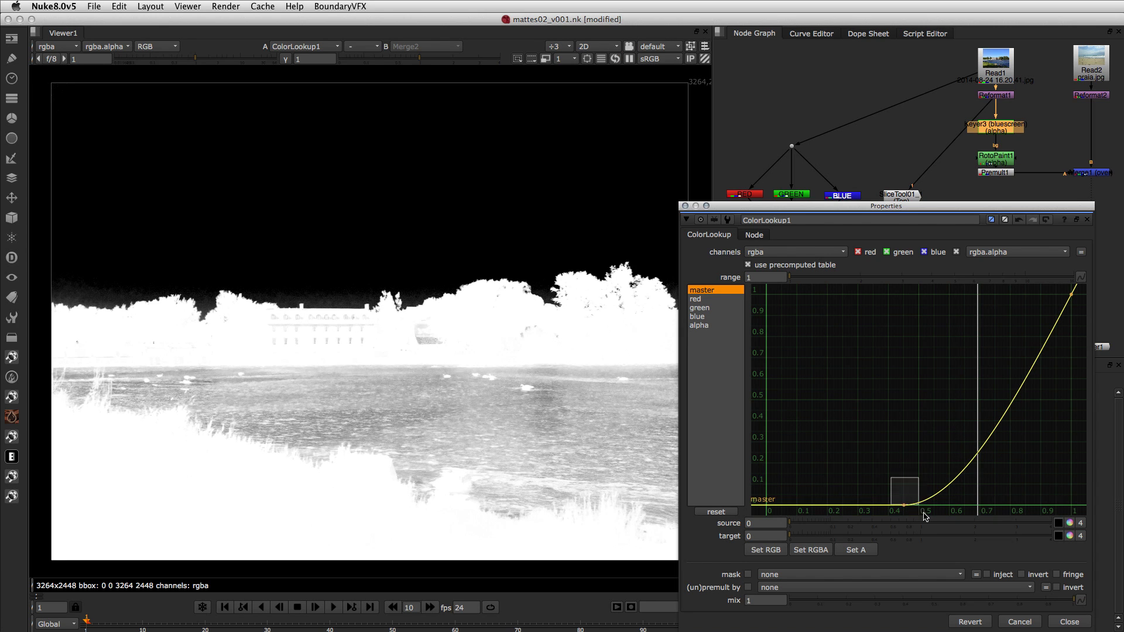
- Switch the lower point to Linear and back to Horizontal interpolation, and move it to about x 0.5 at y 0
drag(925, 516, 919, 511)
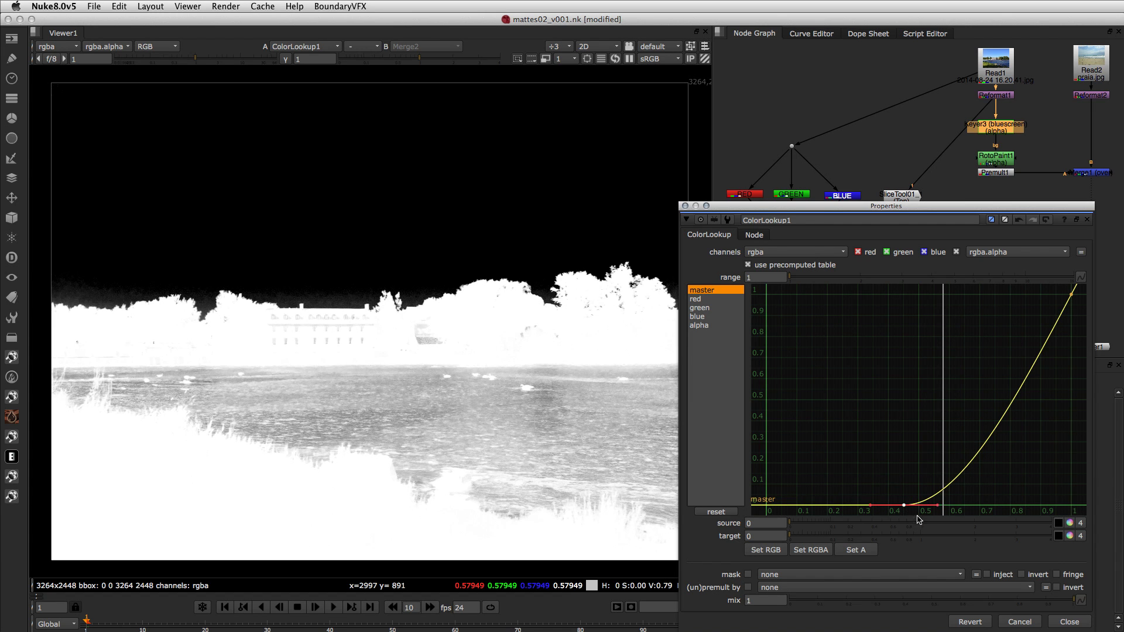
key(l)
key(h)
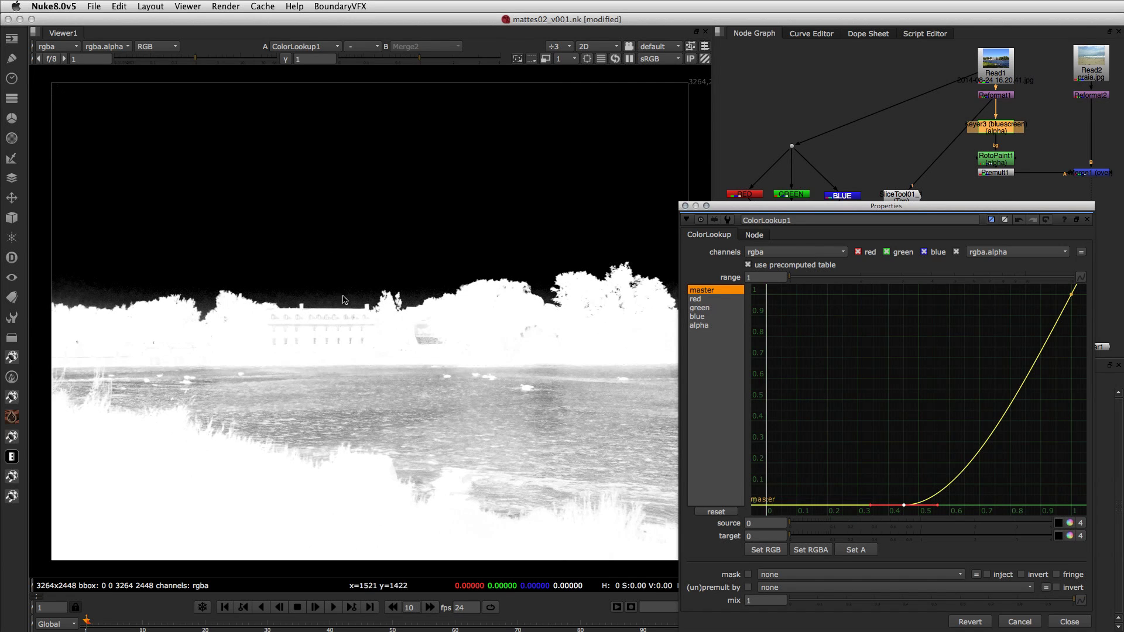
click(905, 507)
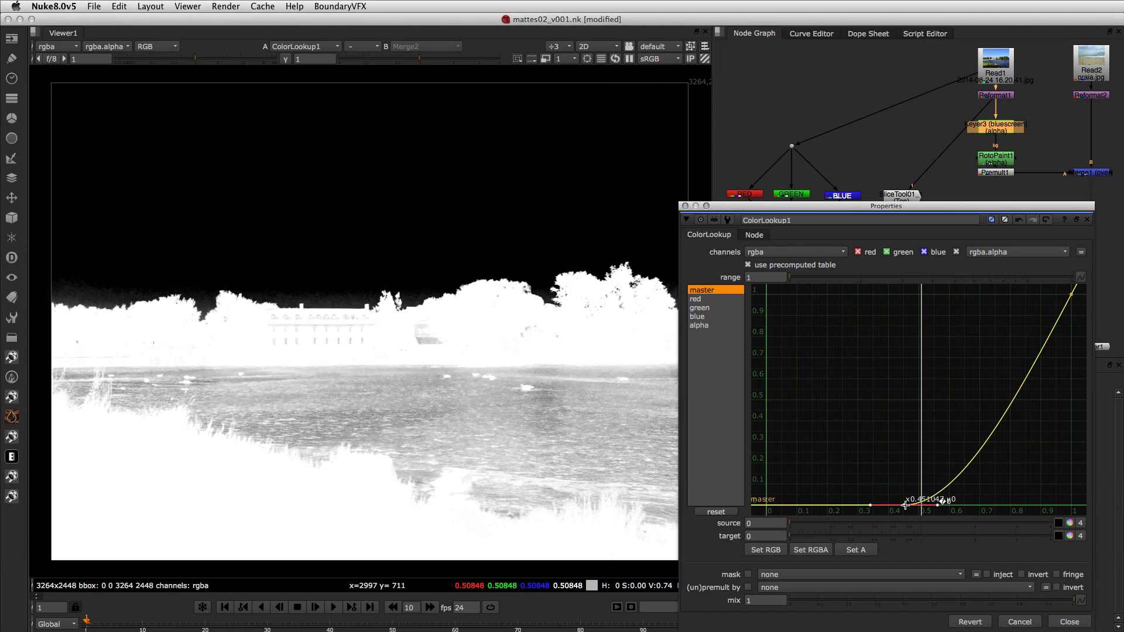
mouse_move(914, 504)
mouse_down()
mouse_move(1038, 495)
mouse_move(1033, 505)
mouse_move(875, 510)
mouse_move(918, 507)
mouse_up()
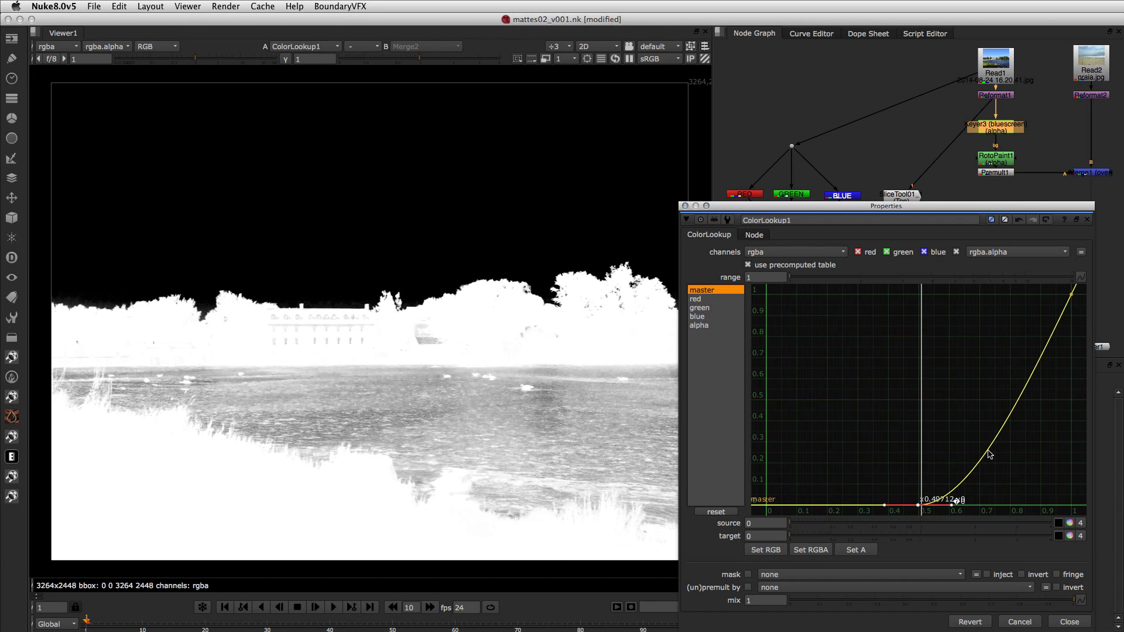
- Try Linear interpolation on the lower point and add two points on the rising line, the first at about x 0.62, y 0.25
drag(882, 476, 922, 514)
key(l)
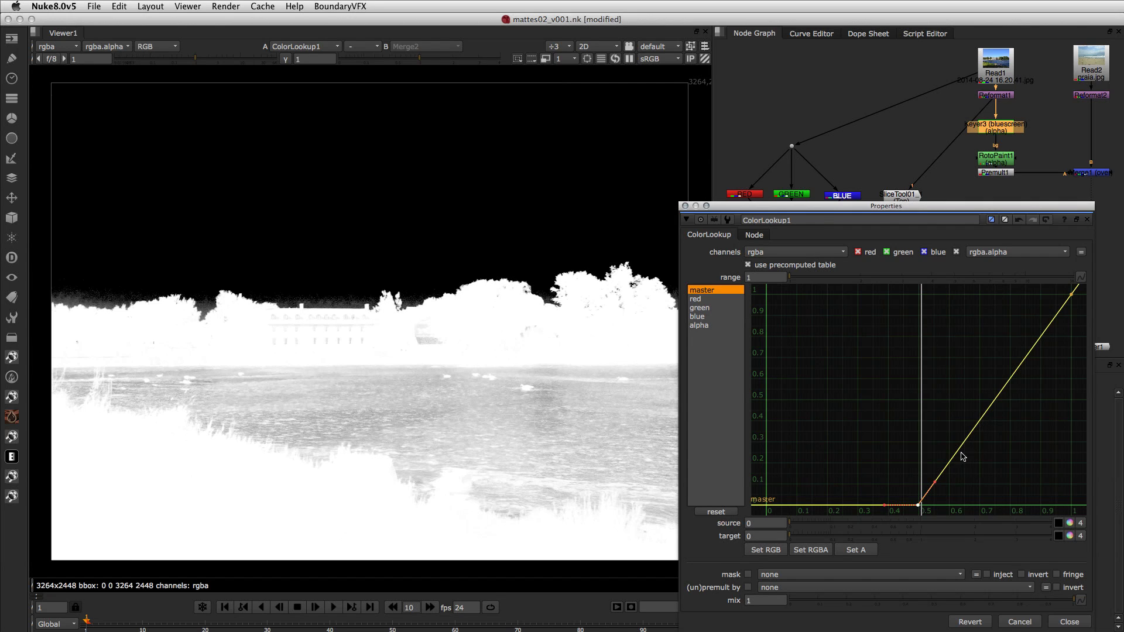
ctrl+alt+click(958, 455)
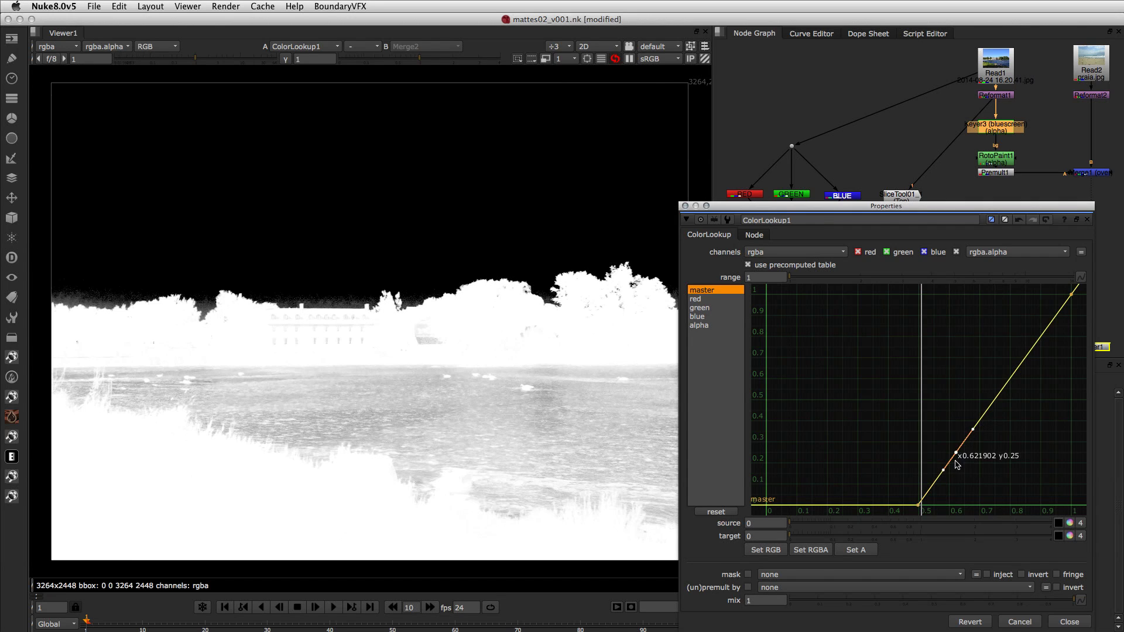
ctrl+alt+click(1004, 388)
- Move the lower point to about x 0.52 with Horizontal interpolation, and set the point at y 0.25 to Catmull-Rom
drag(944, 431, 929, 504)
key(h)
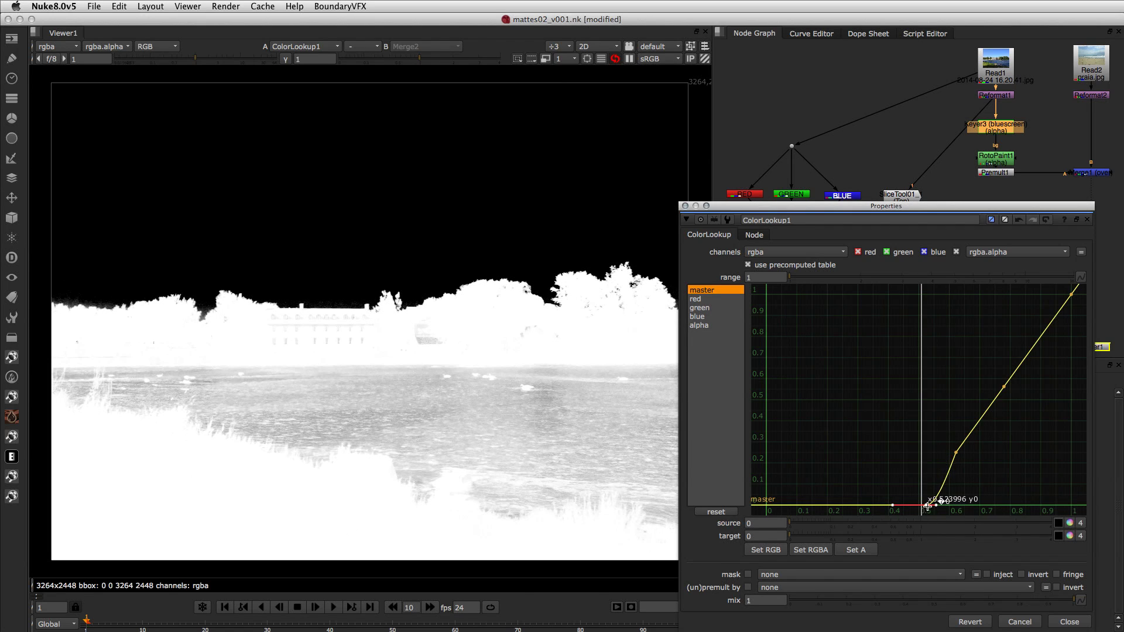
drag(957, 466, 981, 469)
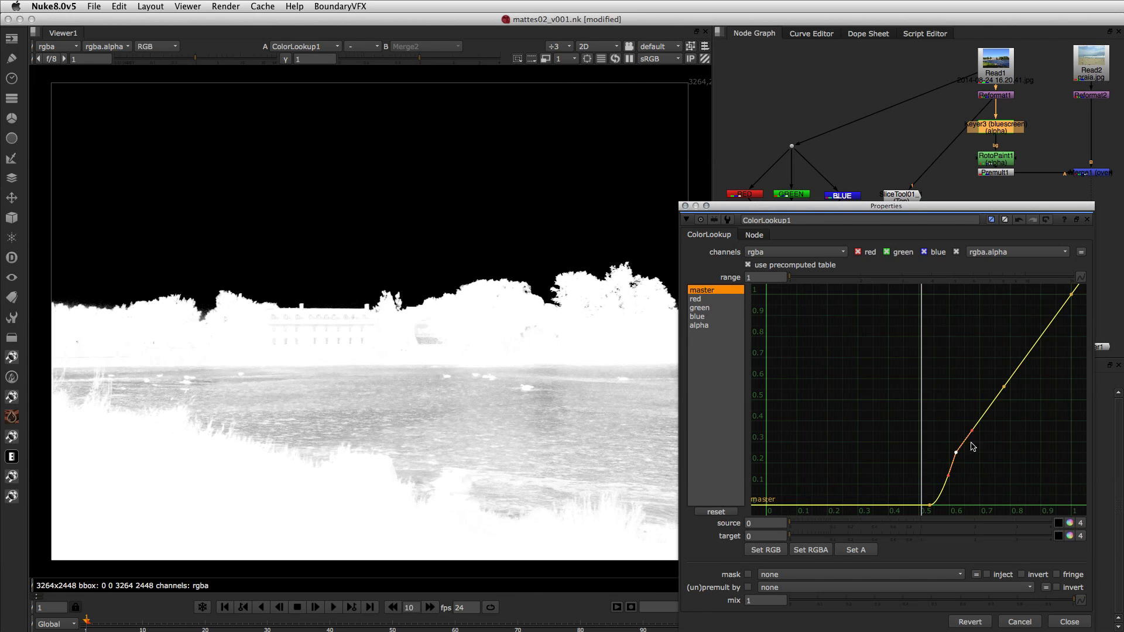
right_click(956, 452)
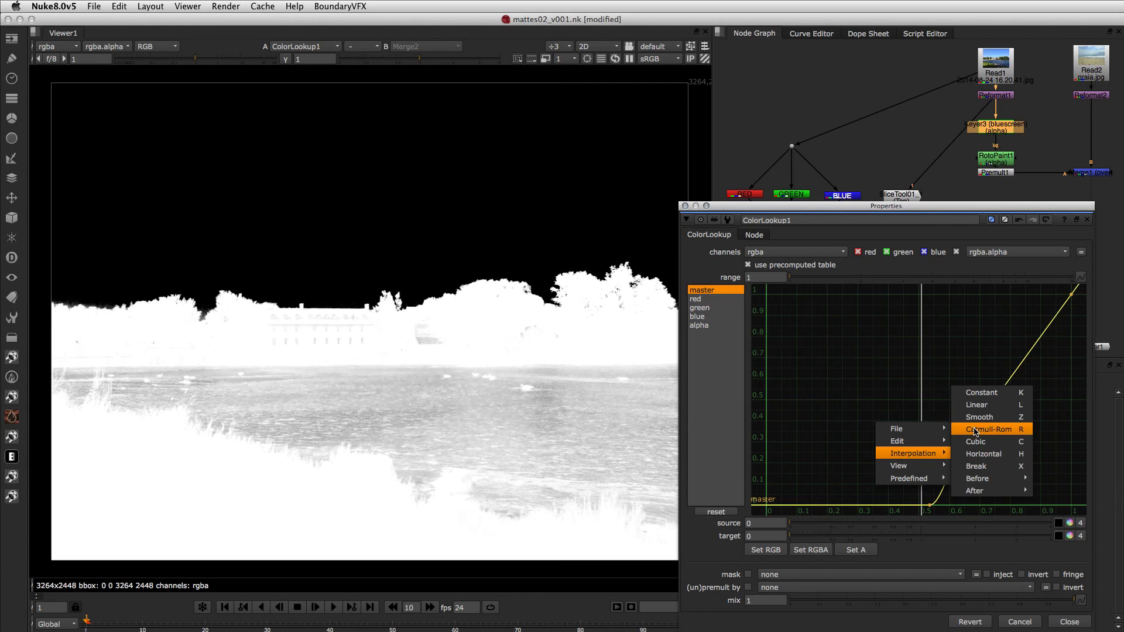
click(1004, 428)
- Delete the two middle points from the master curve and flatten the tangent at its top point
drag(989, 366, 983, 337)
key(Delete)
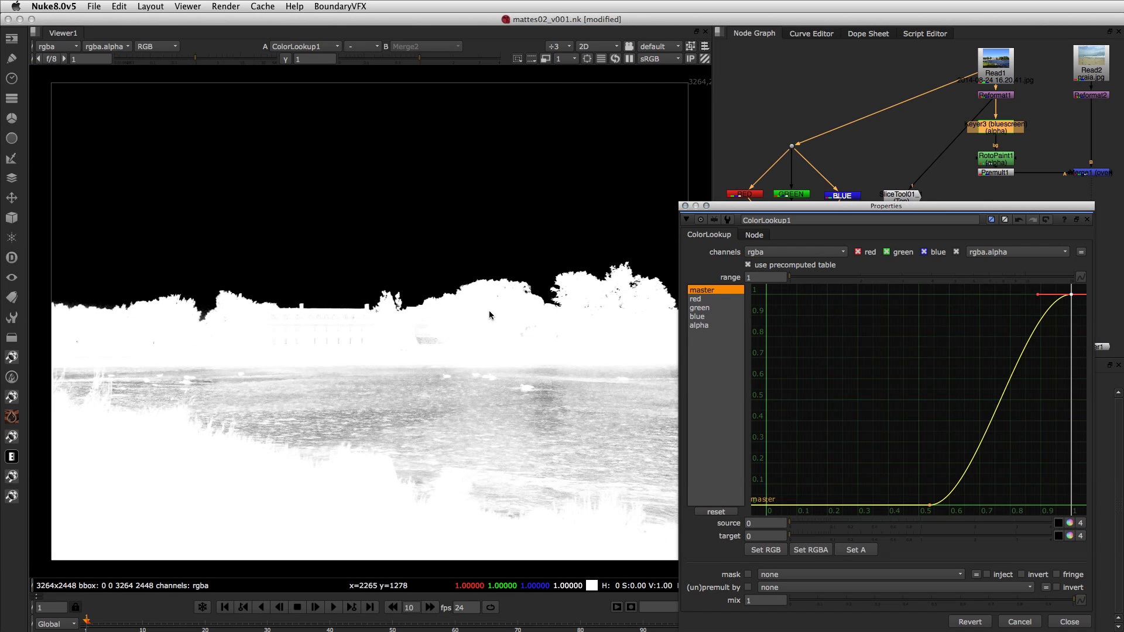
- Move the master curve's lower point to about x 0.51 at y 0 and close the ColorLookup1 properties
mouse_move(929, 507)
mouse_down()
mouse_move(906, 507)
mouse_move(923, 506)
mouse_up()
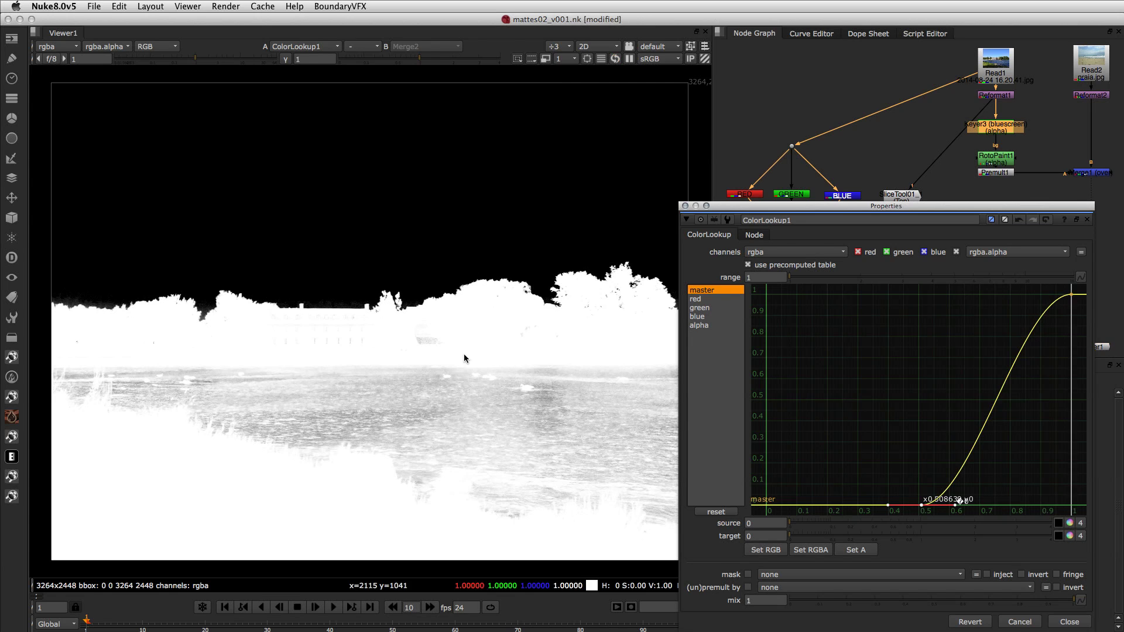
scroll(463, 353, down, 3)
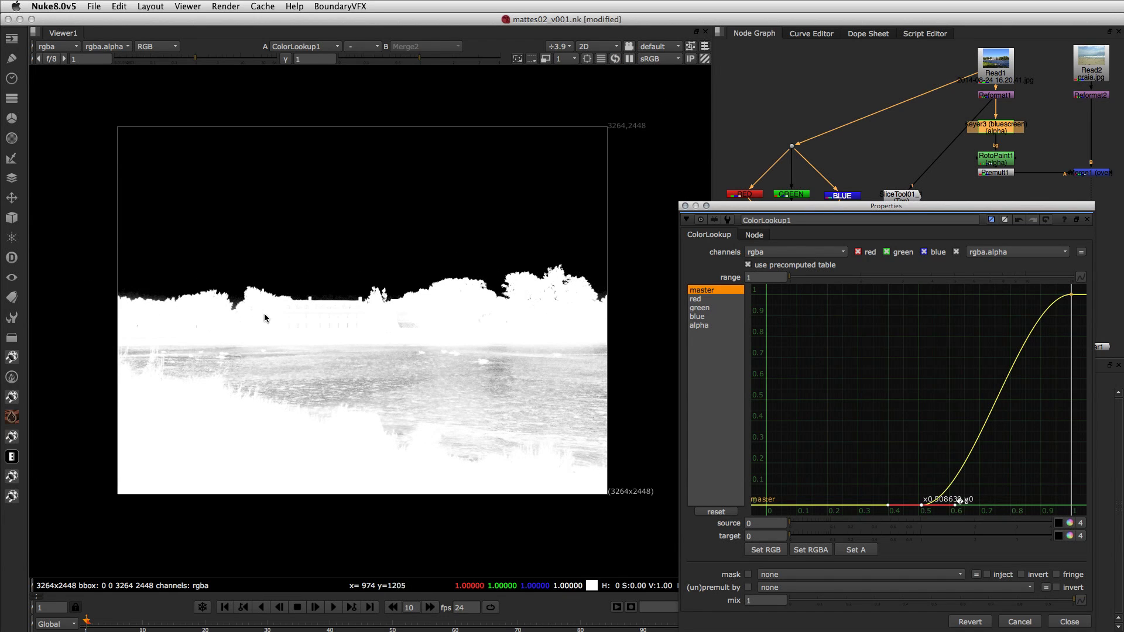
click(686, 206)
- Copy the RotoPaint1 node and paste the copy directly below ColorLookup1
drag(996, 161, 1002, 162)
key(super+c)
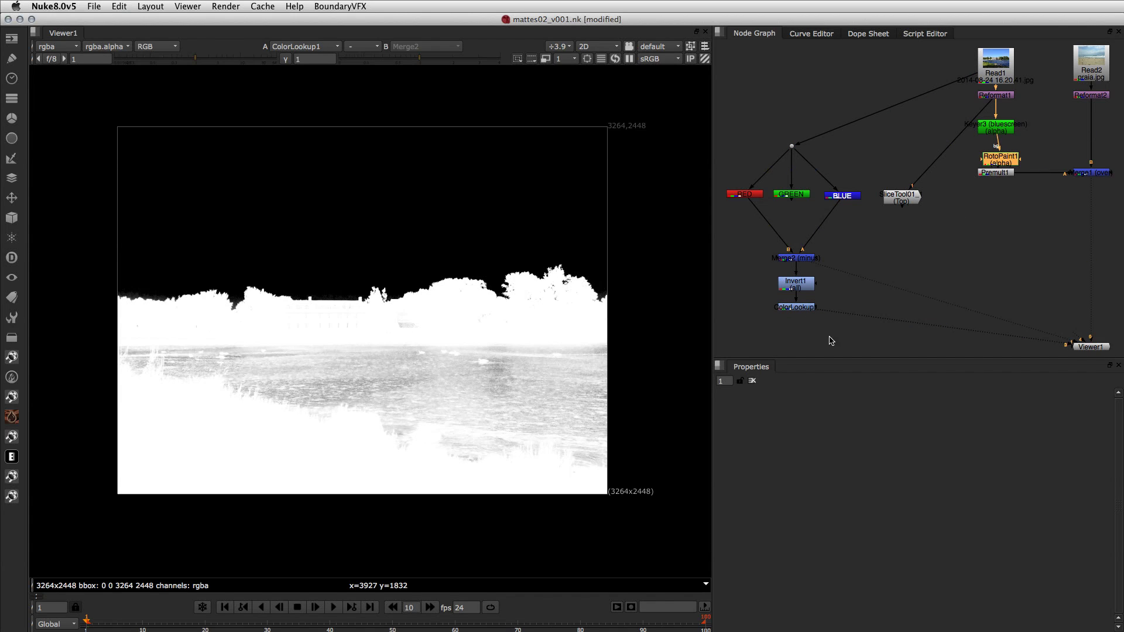
click(791, 308)
key(super+v)
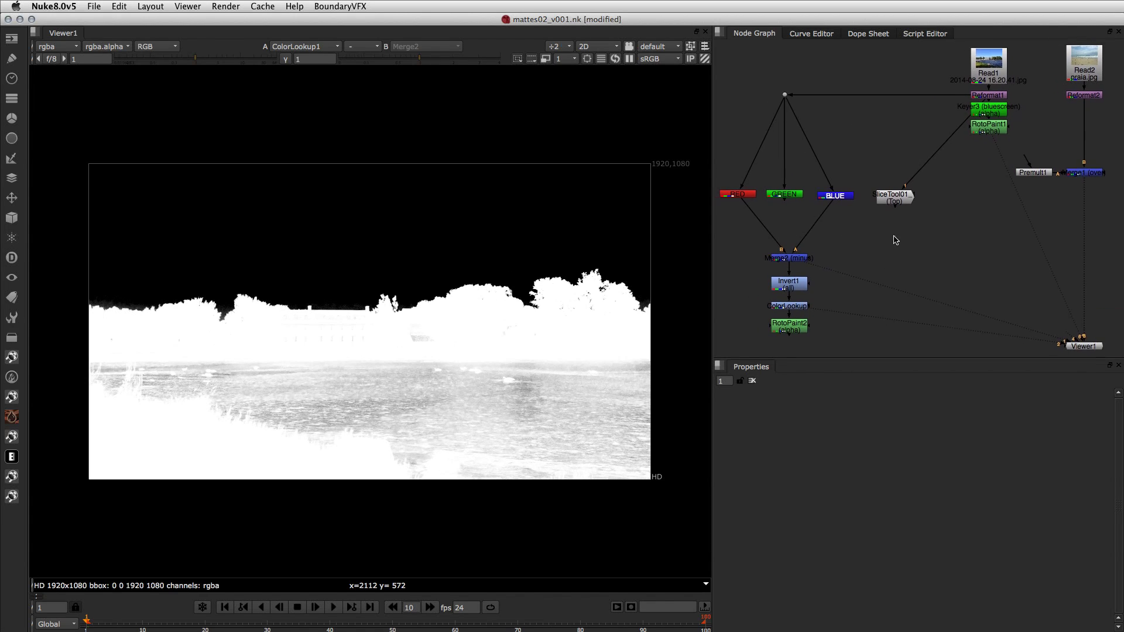
- View the alpha channel of RotoPaint2 to check the cleaned-up sky matte
middle_drag(895, 240, 902, 232)
click(801, 297)
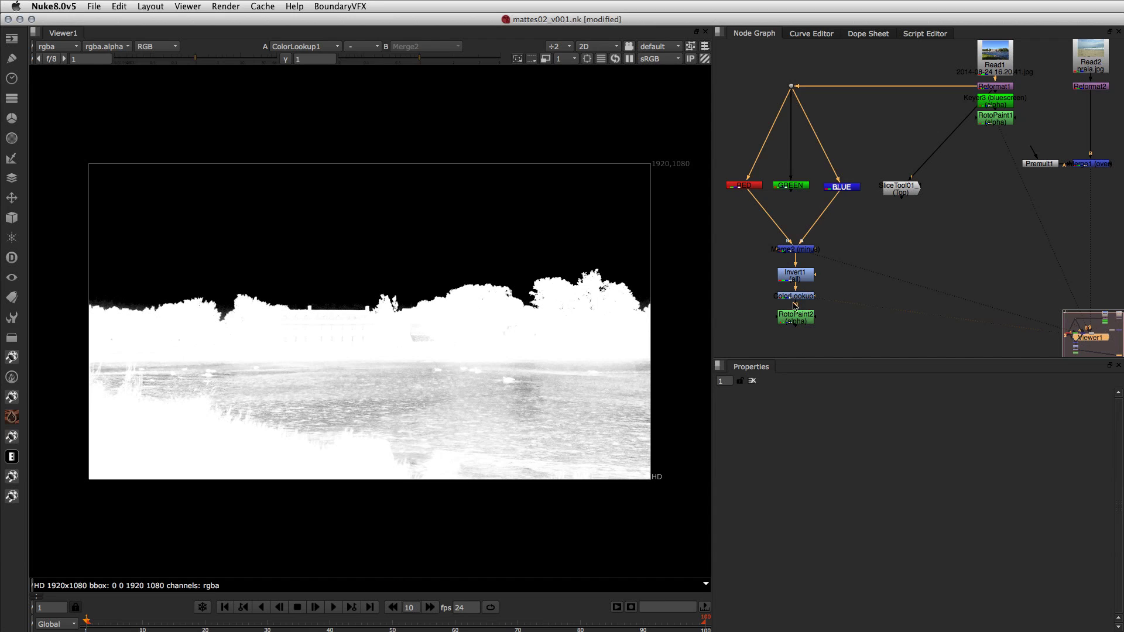
click(797, 317)
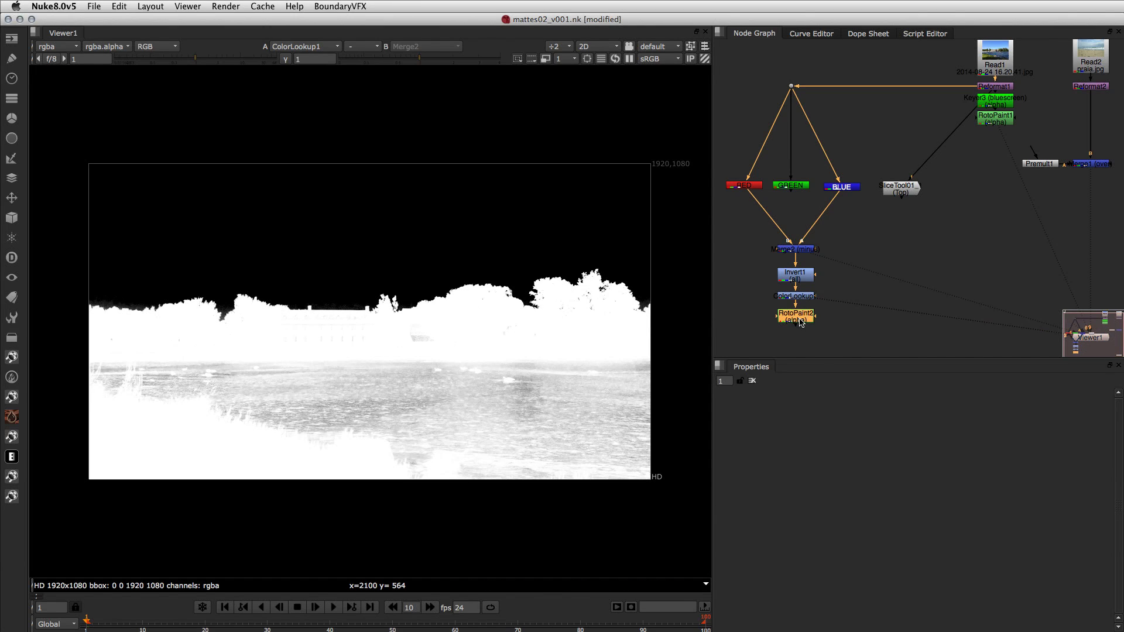
key(1)
key(2)
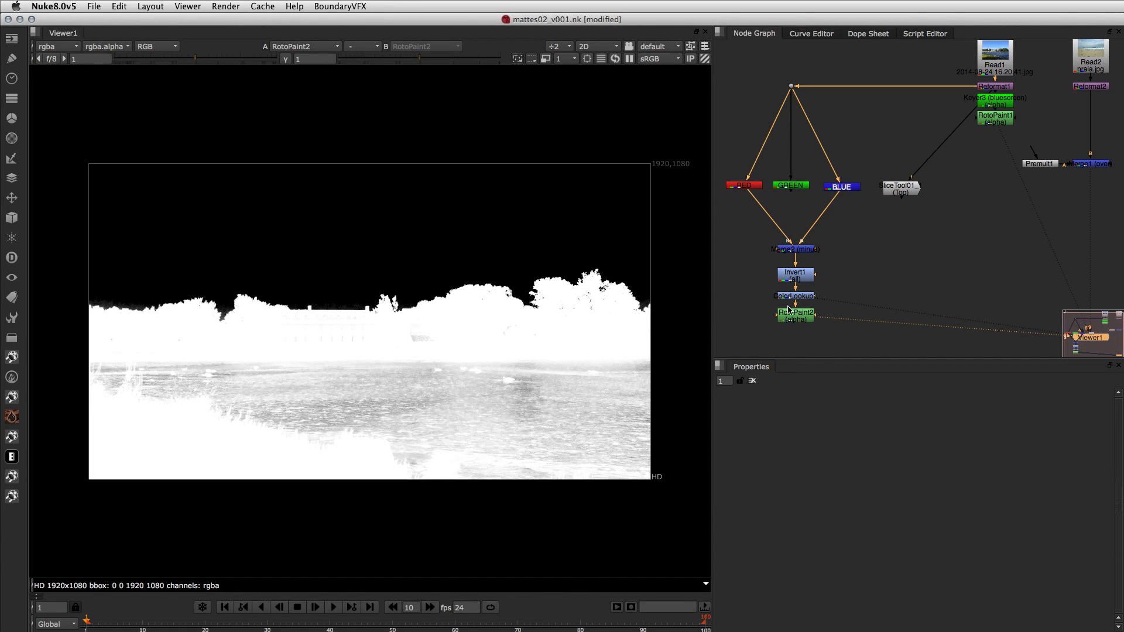
key(a)
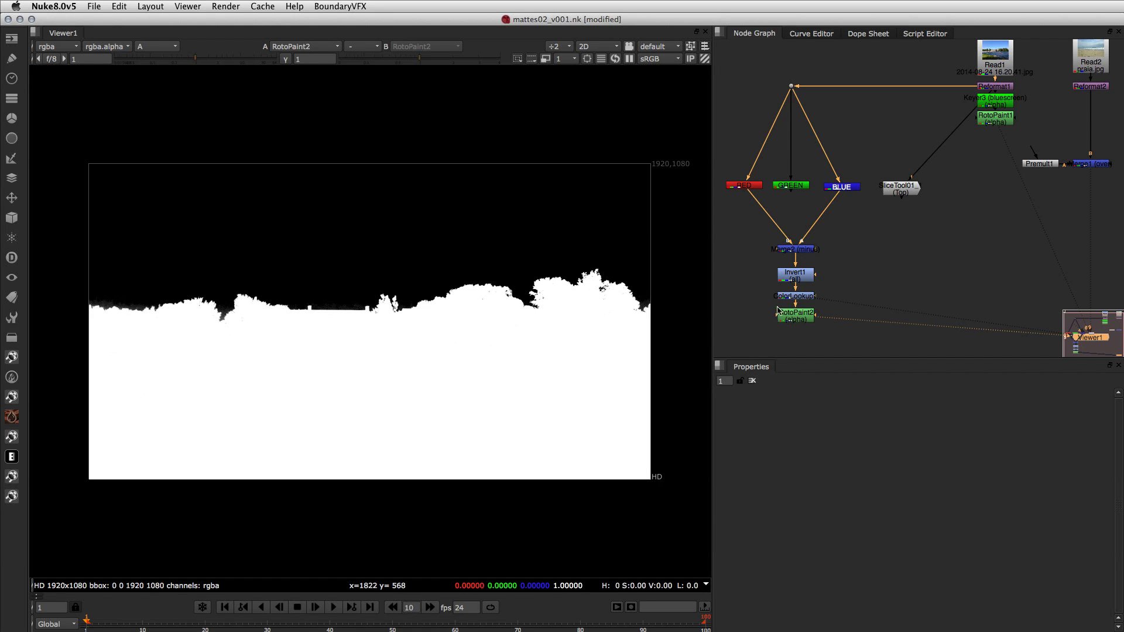
- Add a ShuffleCopy node to feed Premult1
click(797, 319)
click(987, 218)
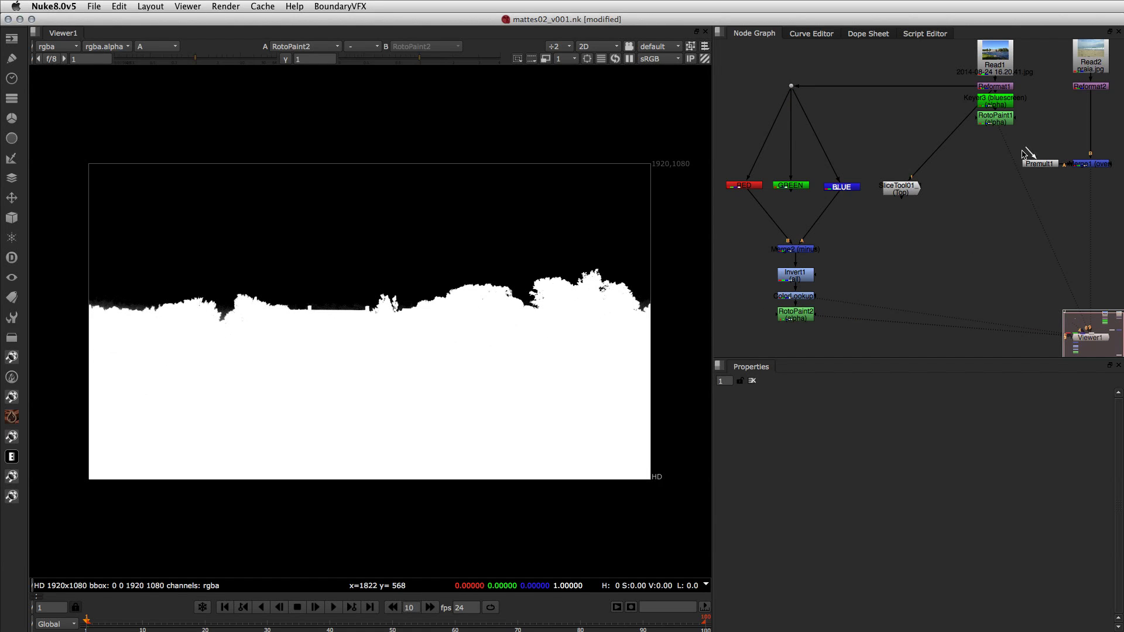
drag(1033, 152, 989, 226)
key(Tab)
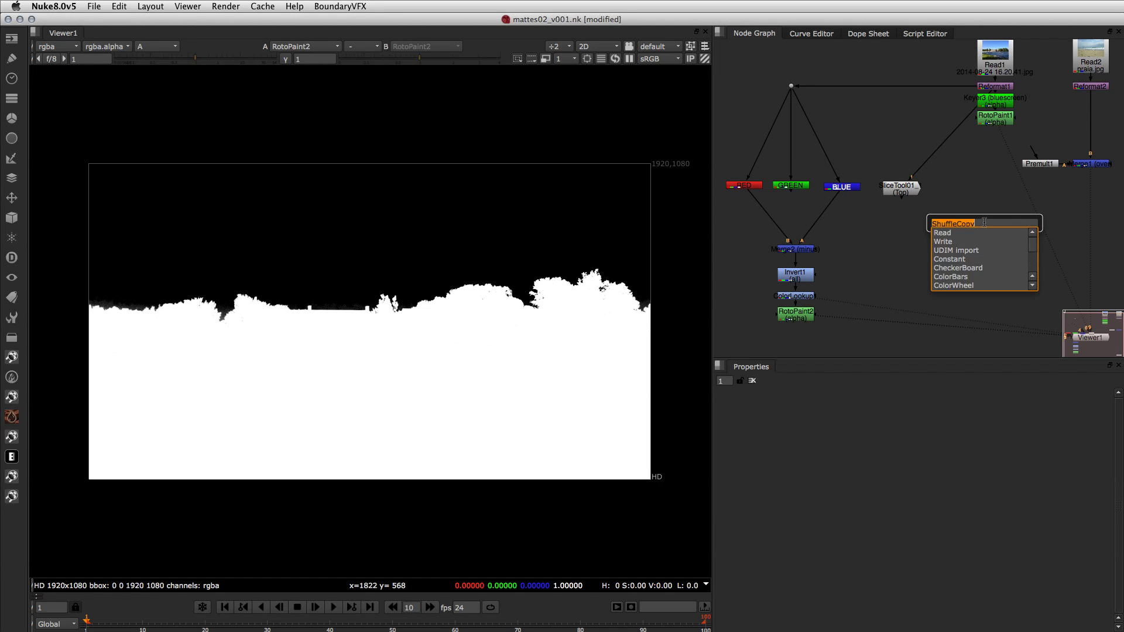
text(shuf)
key(Down)
key(Return)
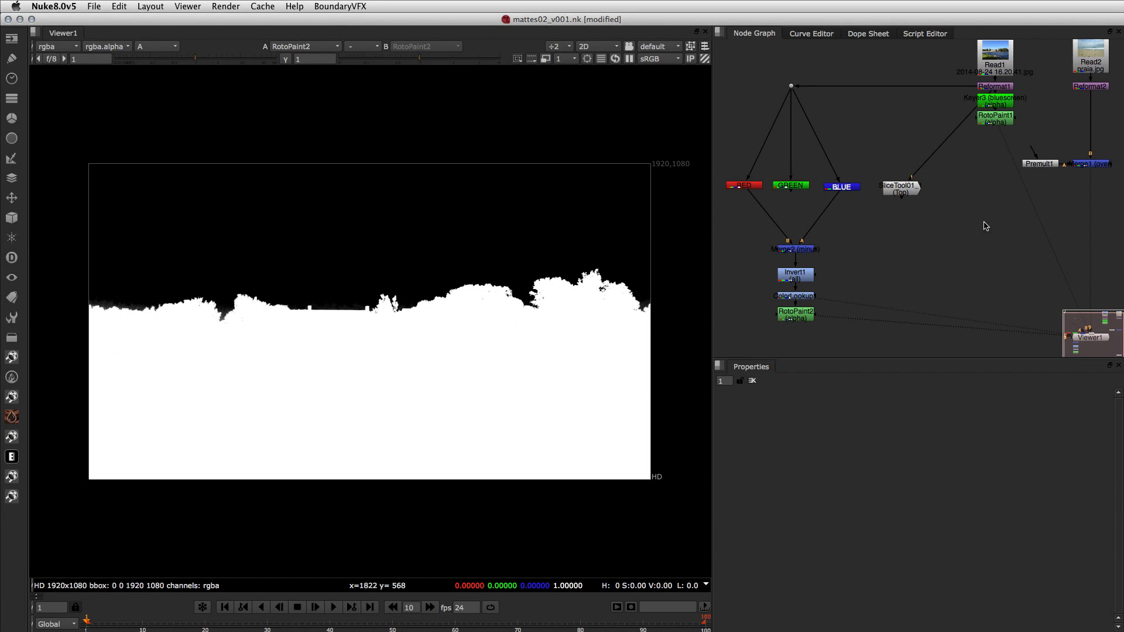
- Connect ShuffleCopy1's alpha source input to RotoPaint2 and its other input to Reformat1
drag(982, 246, 799, 315)
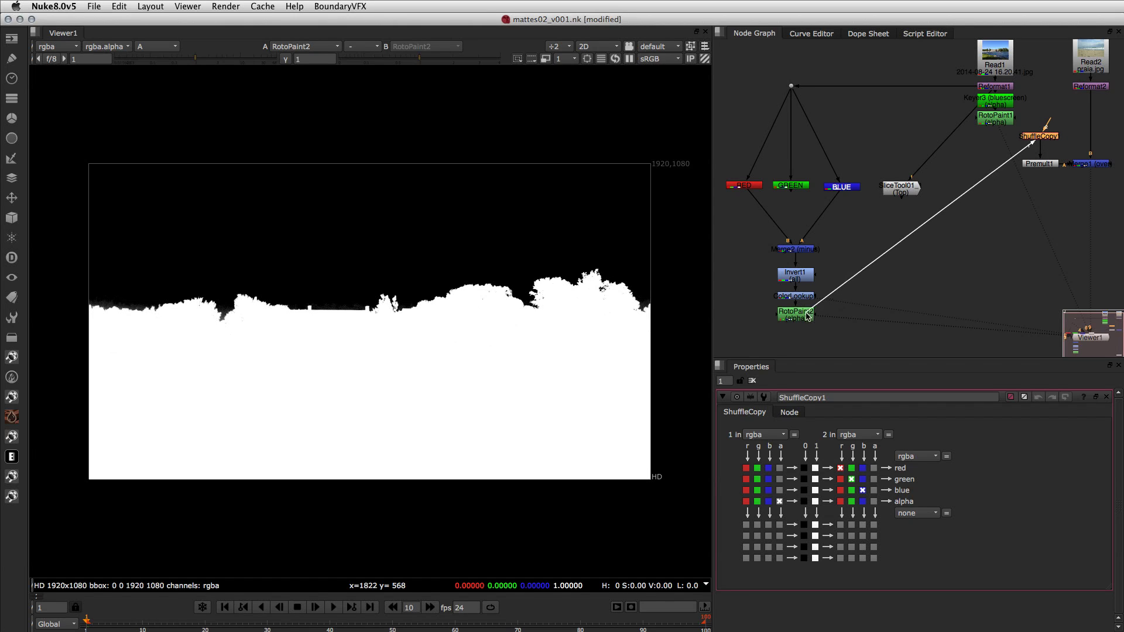
click(1047, 121)
drag(1047, 121, 1008, 90)
- View Premult1's colour output and the Merge1 composite to check the new matte's edges
click(1048, 165)
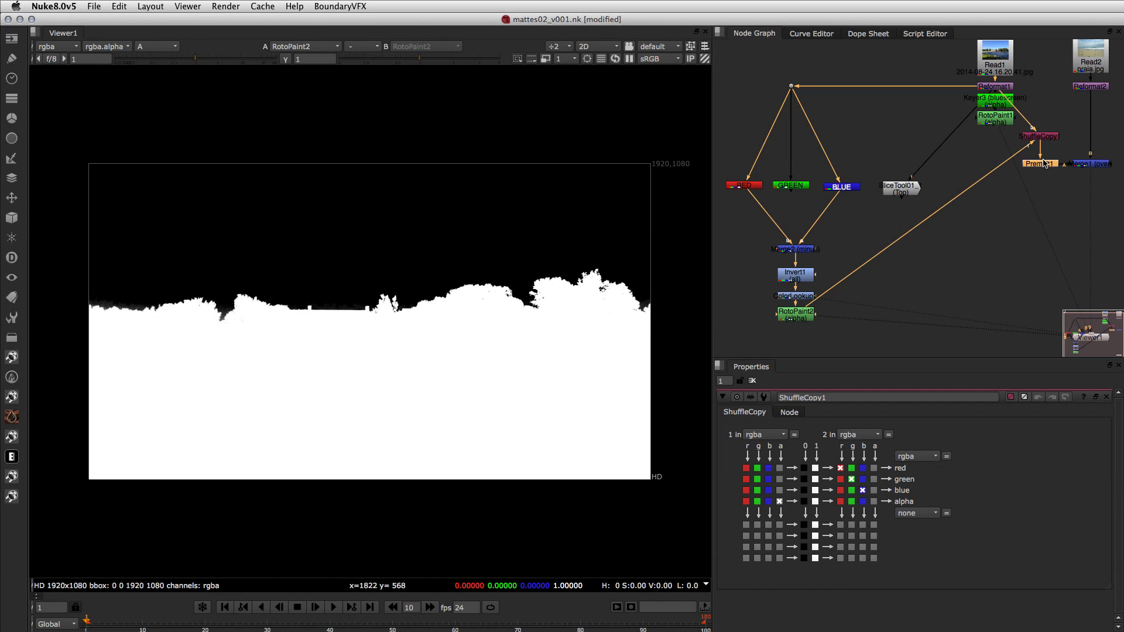
key(1)
key(a)
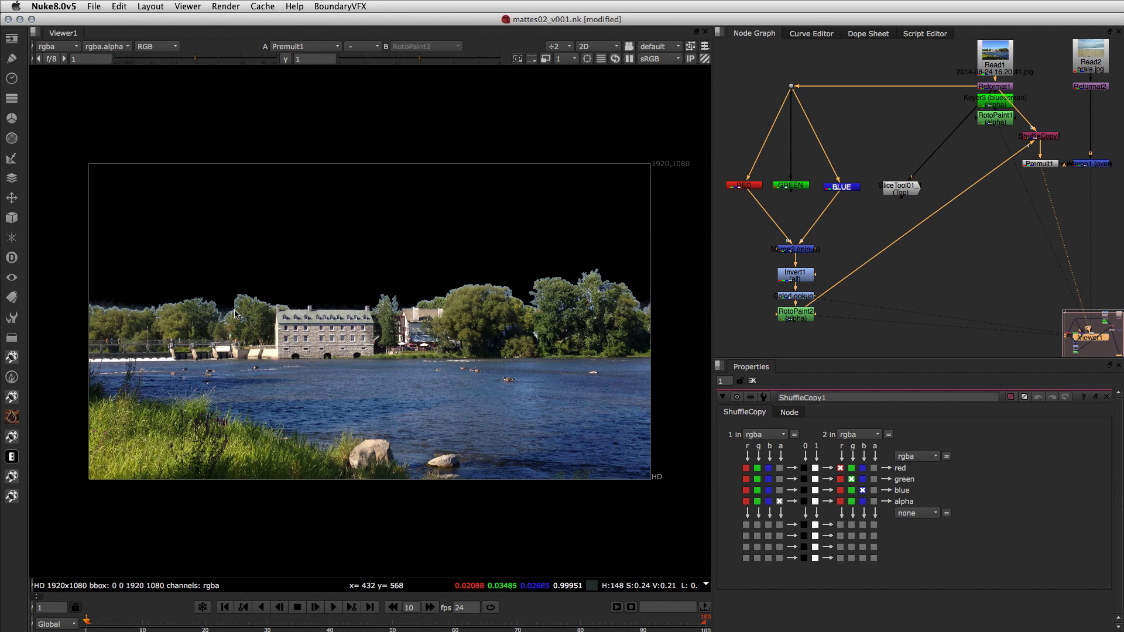
click(1083, 164)
key(1)
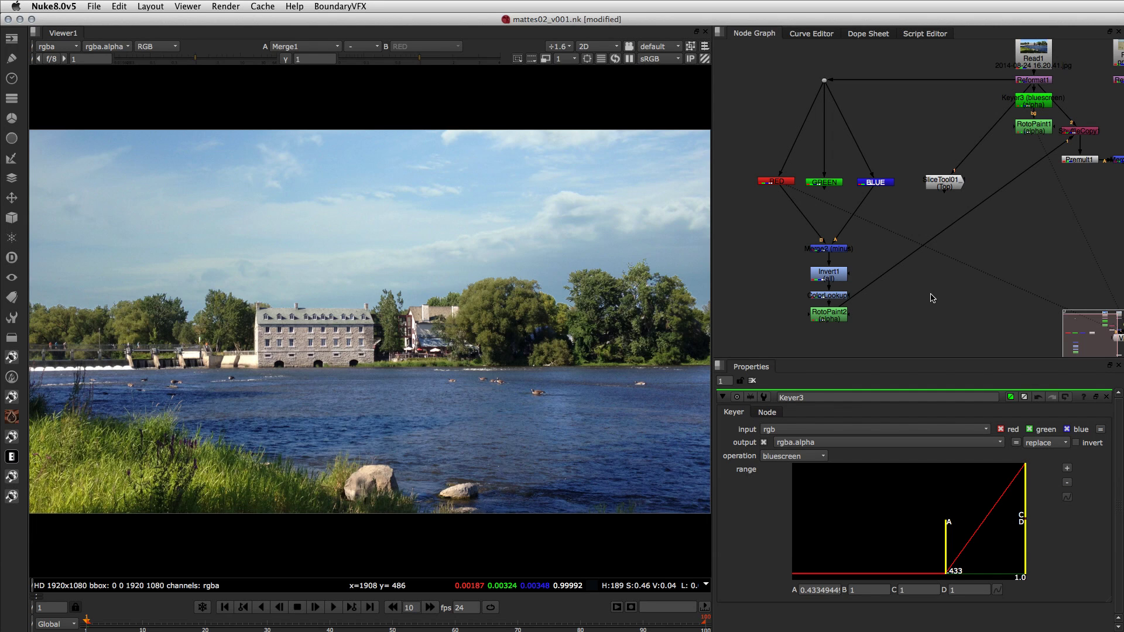
- View the SliceTool output and examine the red, green and blue levels across the whole plate
click(934, 186)
key(1)
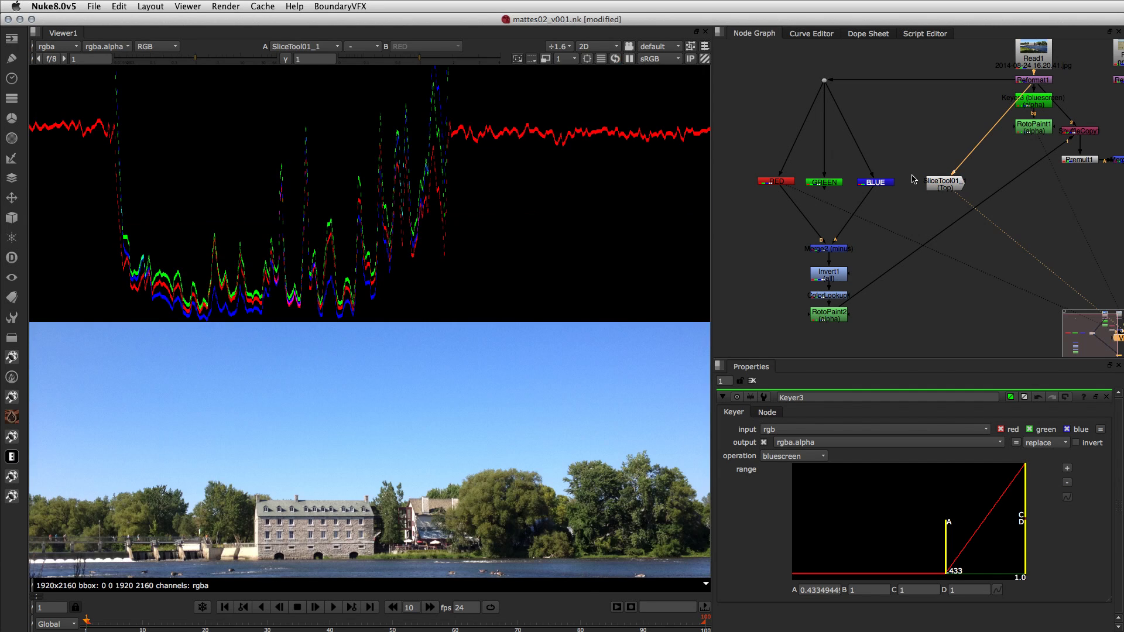
key(minus)
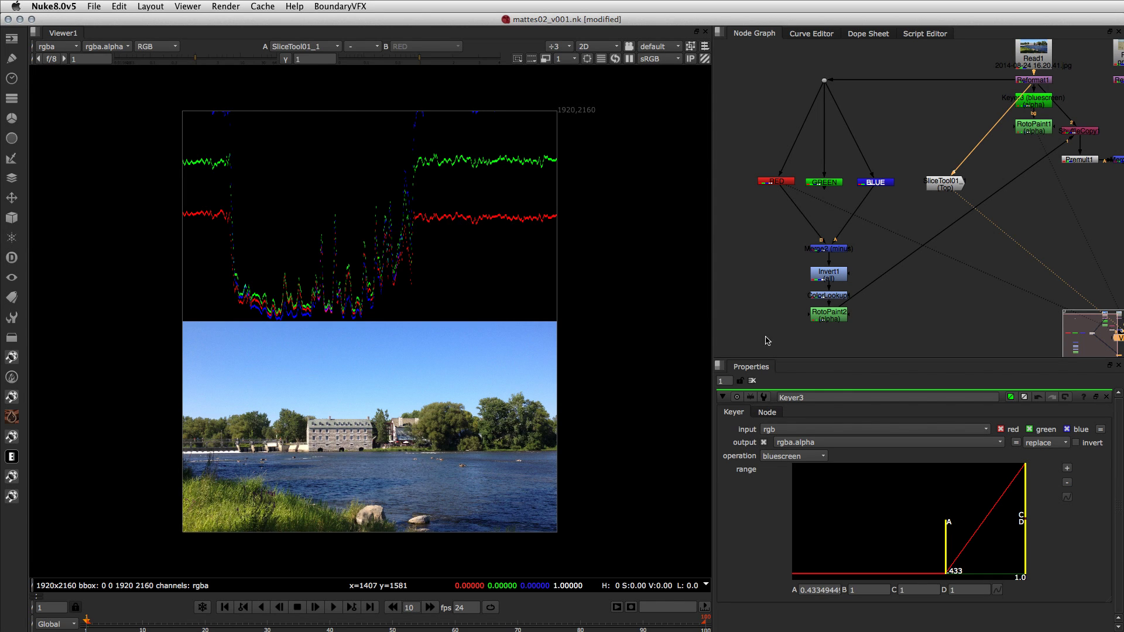
- Reopen the ColorLookup1 properties and examine the shape of the master curve
double_click(825, 299)
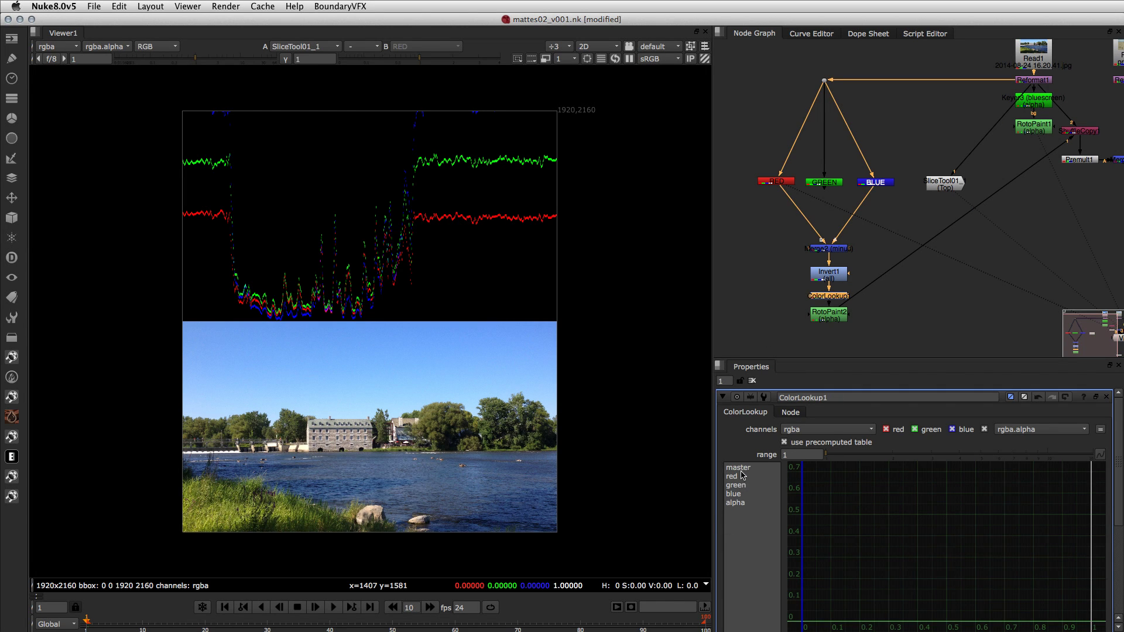
click(740, 469)
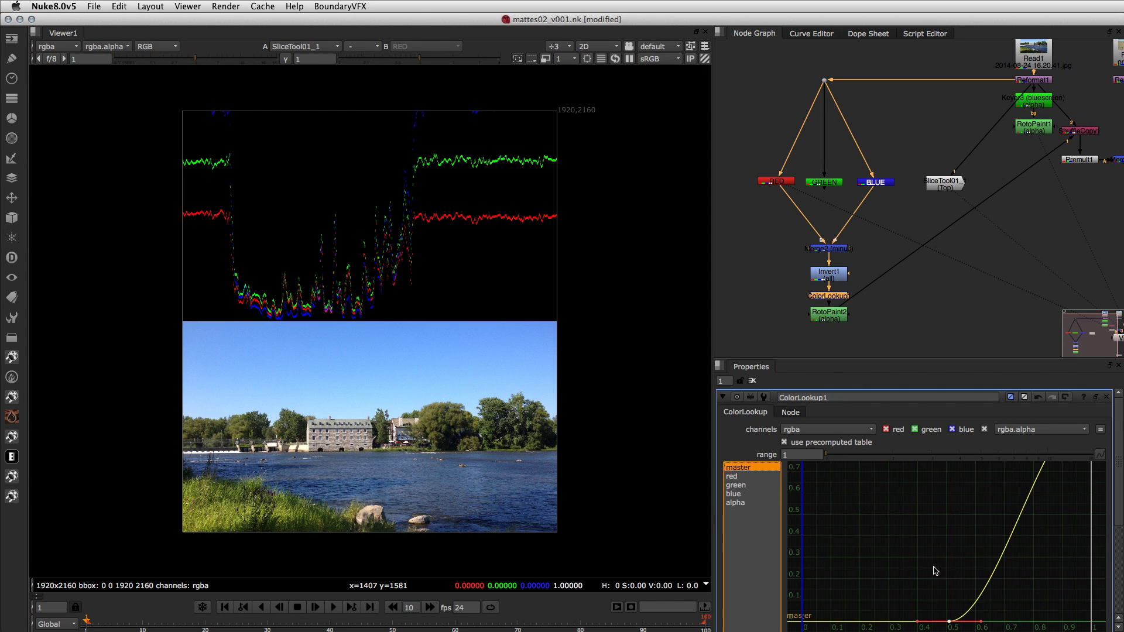
click(965, 538)
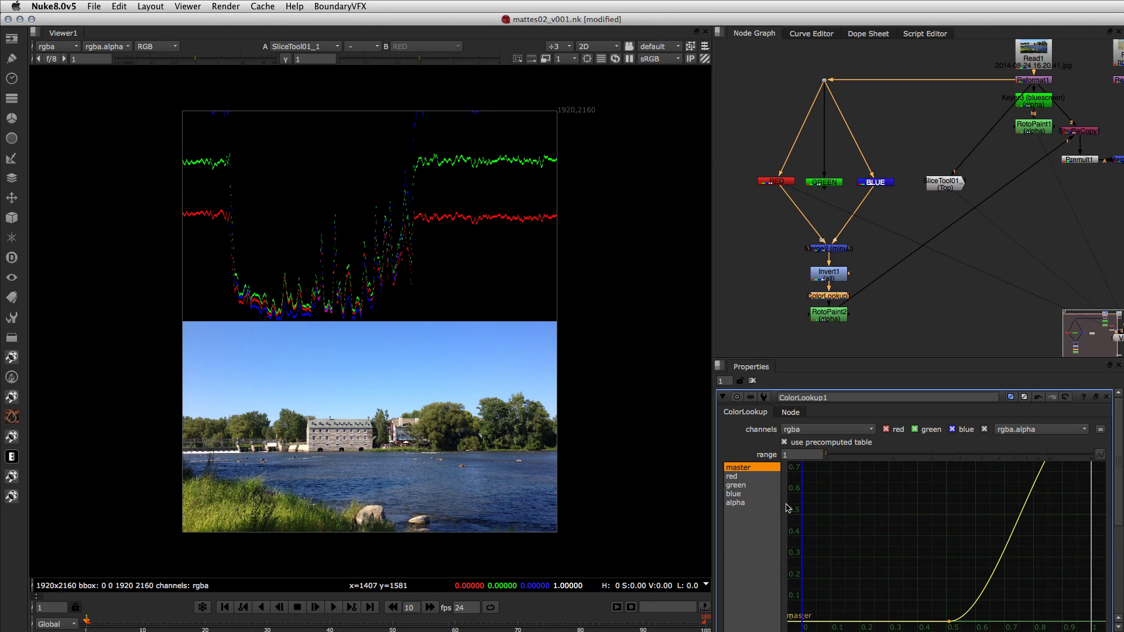
click(763, 136)
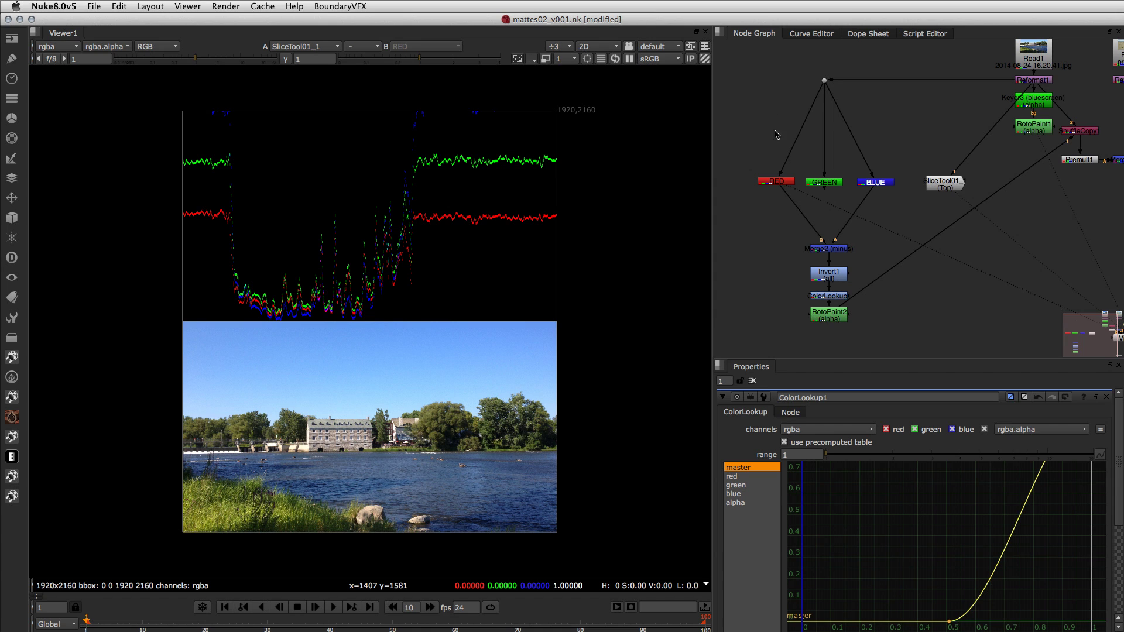
scroll(779, 138, left, 5)
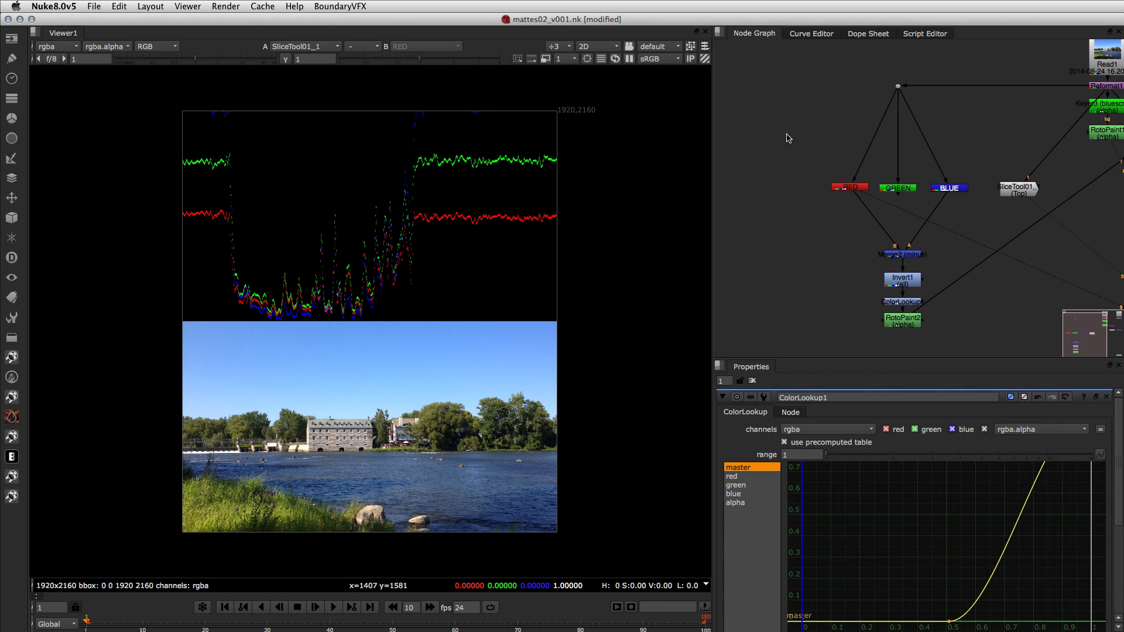
- Add a Colorspace node beside the shuffle branches and connect its input to the dot that feeds them
key(Tab)
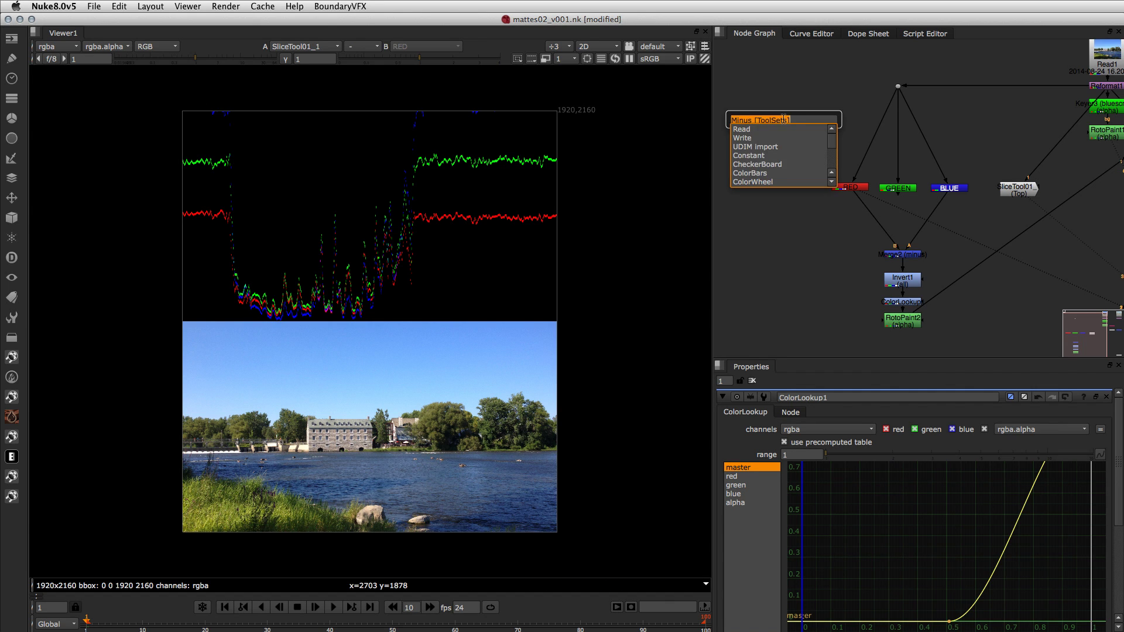
text(color)
key(Down)
key(Down)
key(Down)
key(Down)
key(Down)
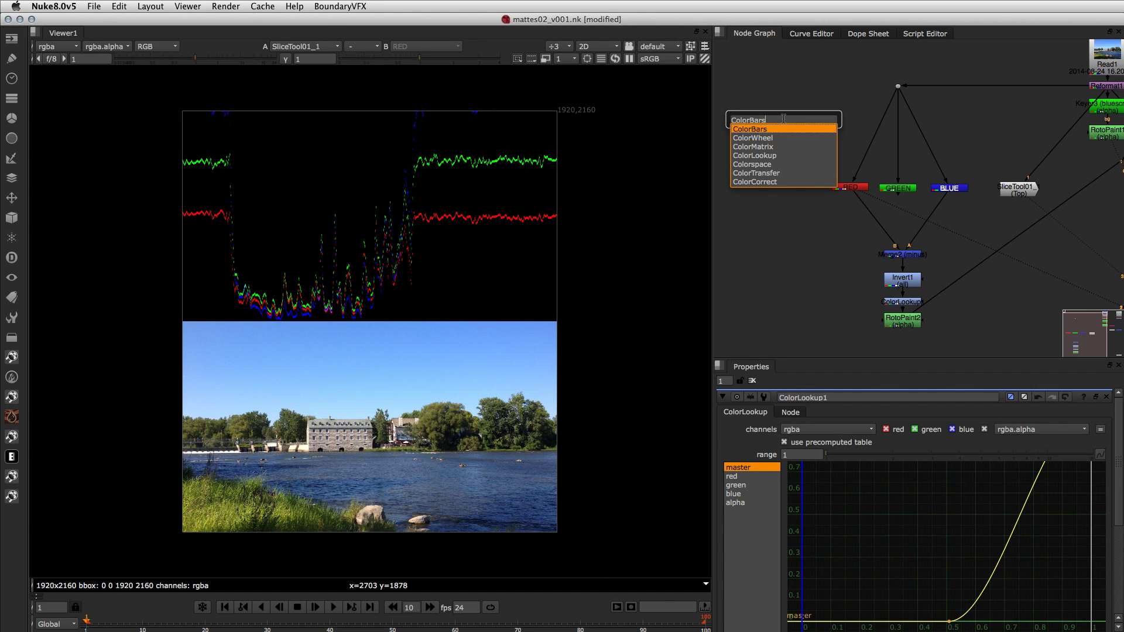
key(Return)
drag(769, 115, 779, 123)
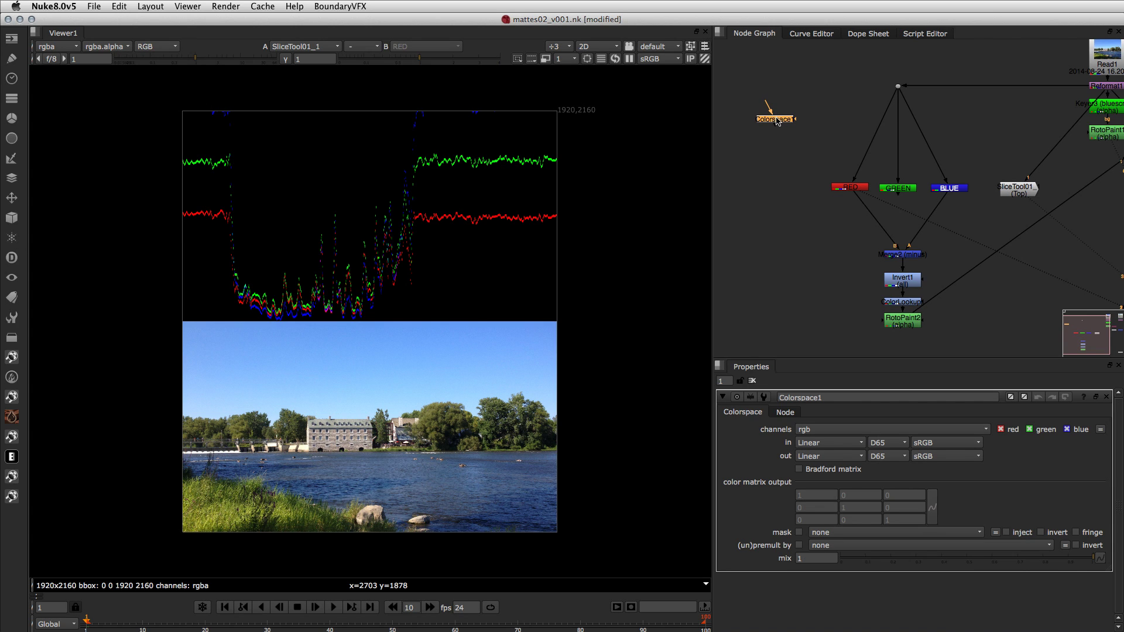
drag(768, 103, 785, 118)
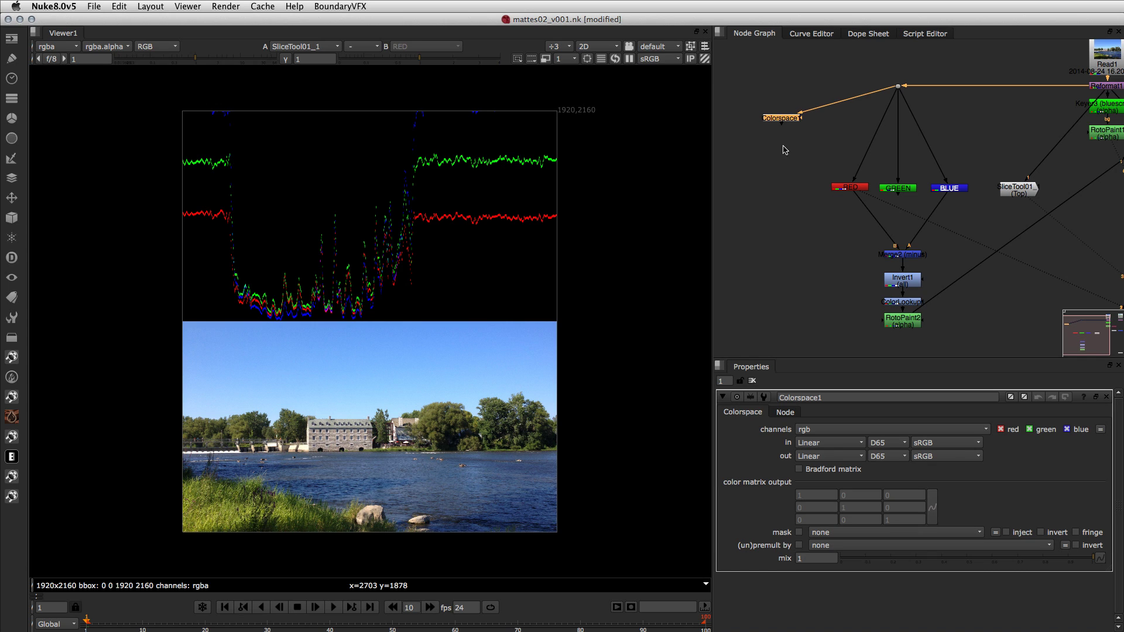
- Set Colorspace1's output colourspace to YCbCr and view the converted plate
click(809, 457)
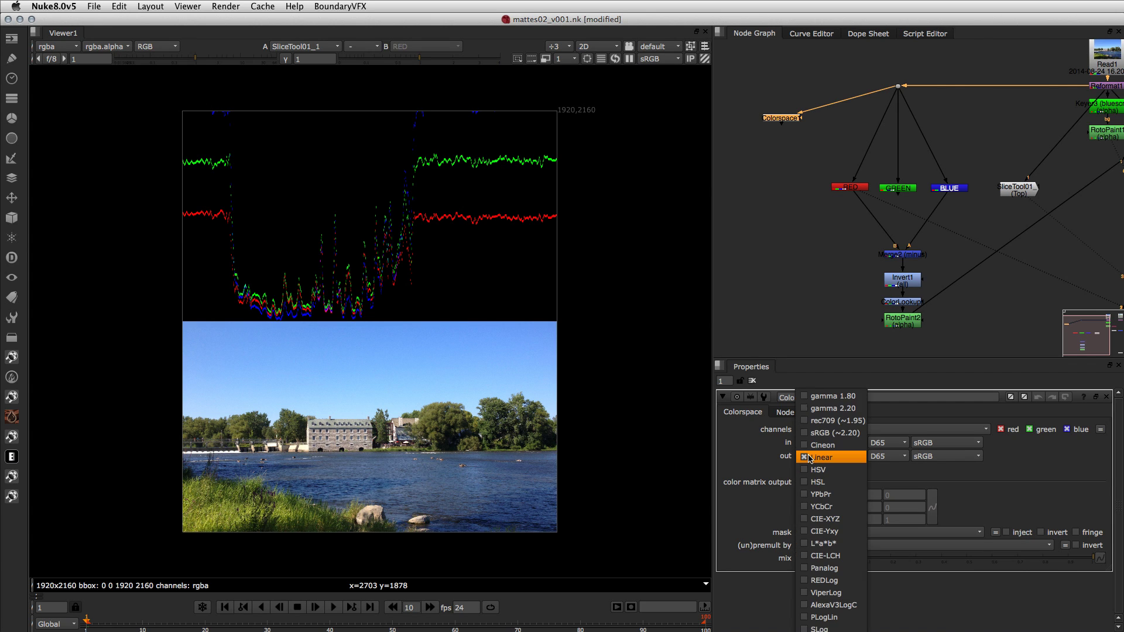
click(829, 513)
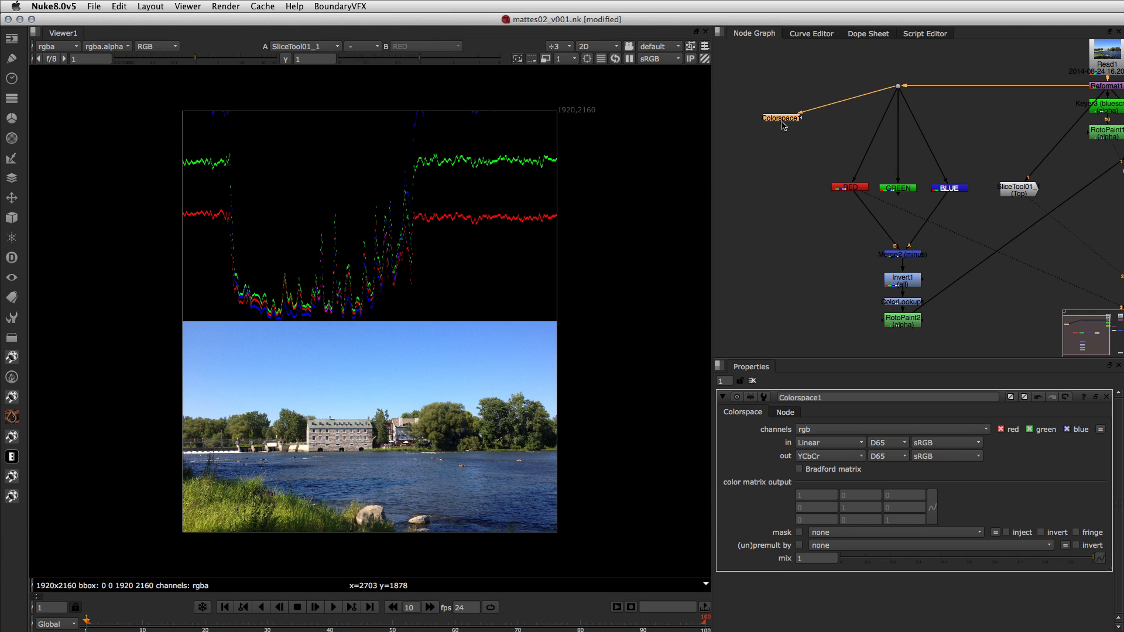
drag(783, 121, 783, 120)
key(1)
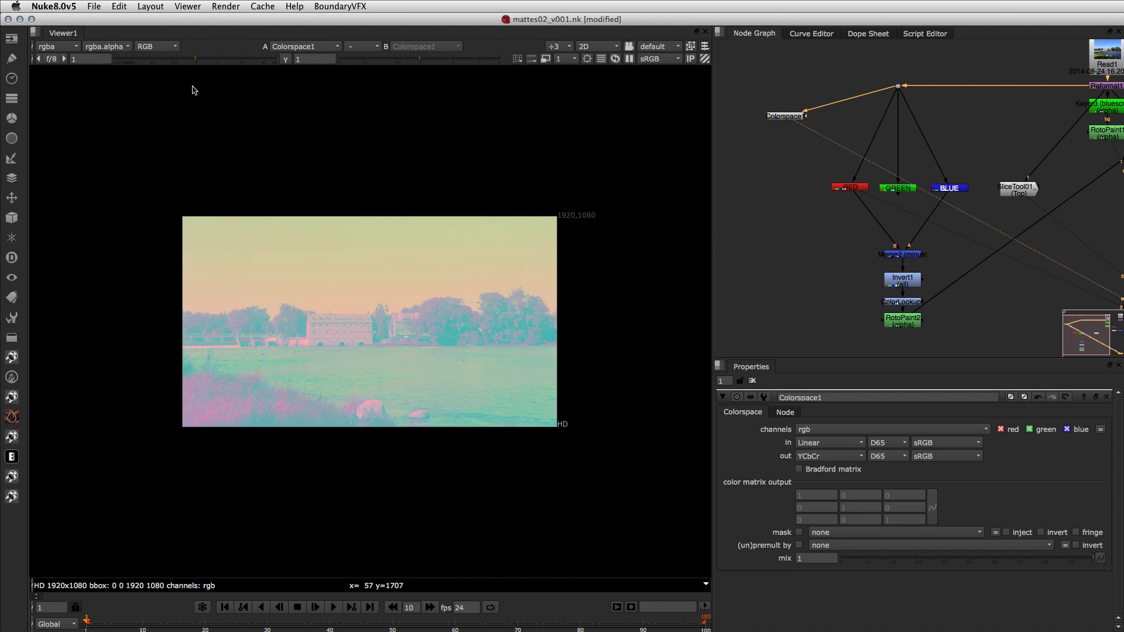
- View the red, green and blue channels of the YCbCr plate one by one
click(156, 49)
click(170, 94)
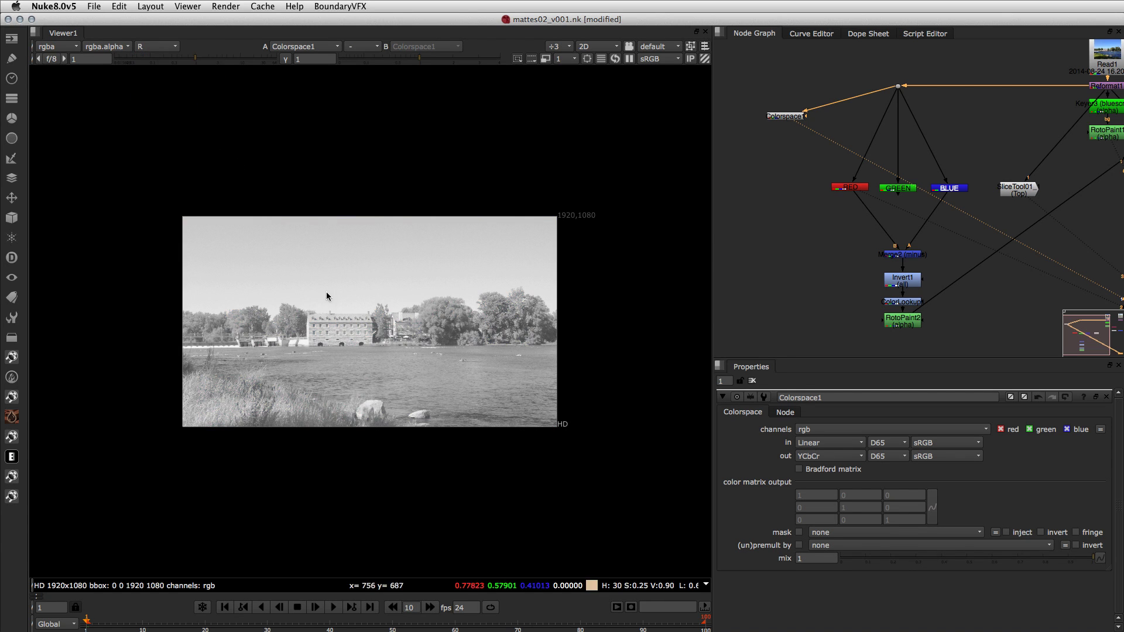
click(153, 47)
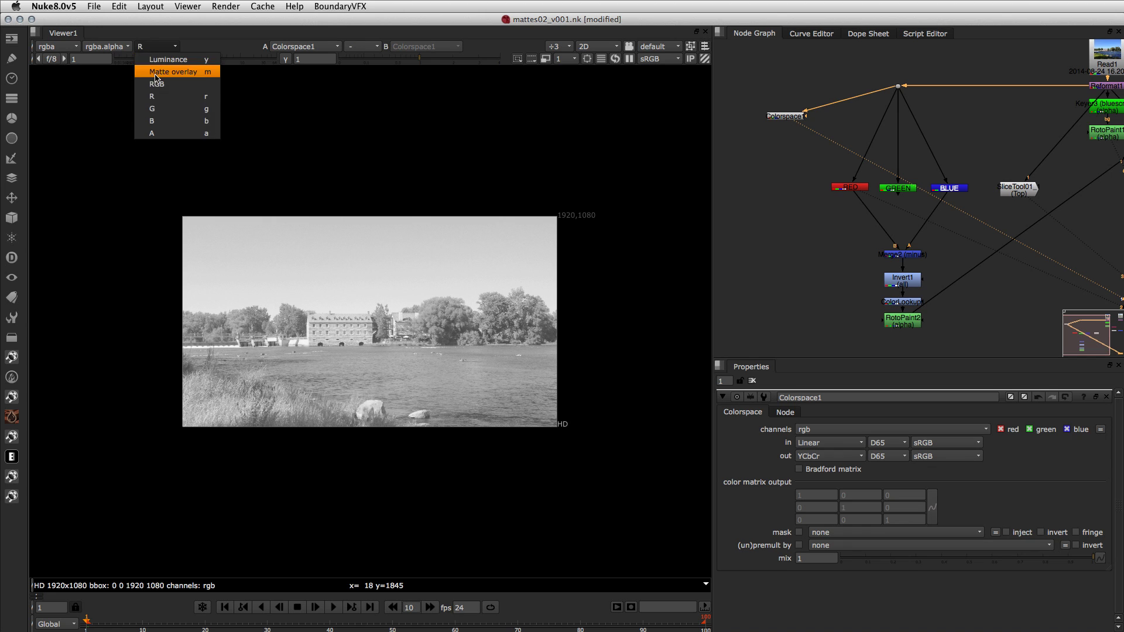
click(159, 109)
click(157, 46)
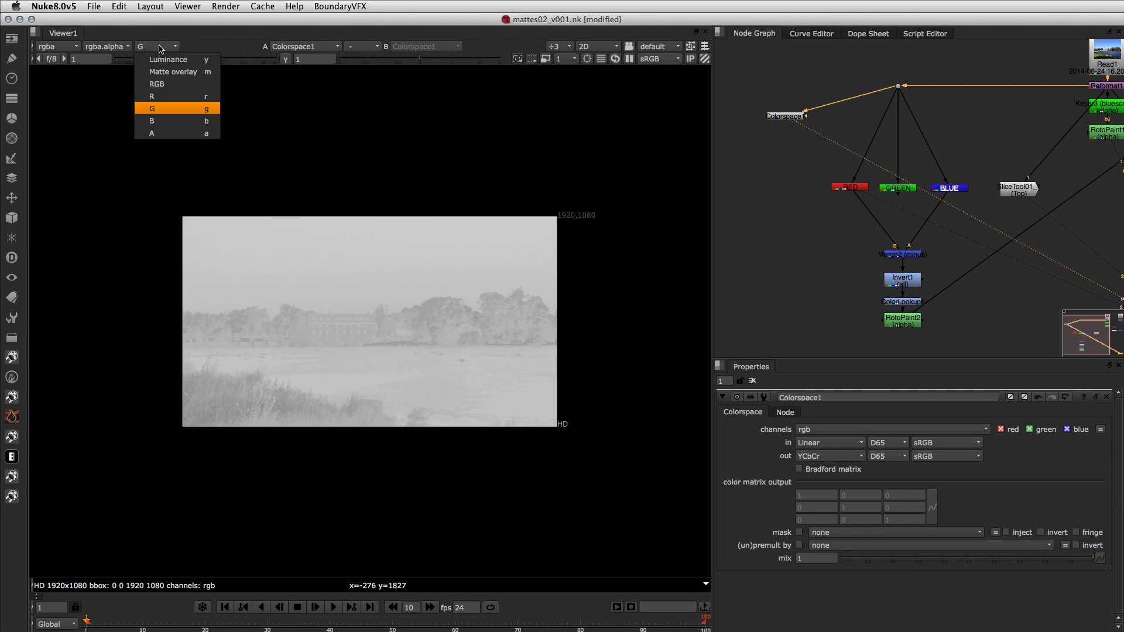
click(160, 121)
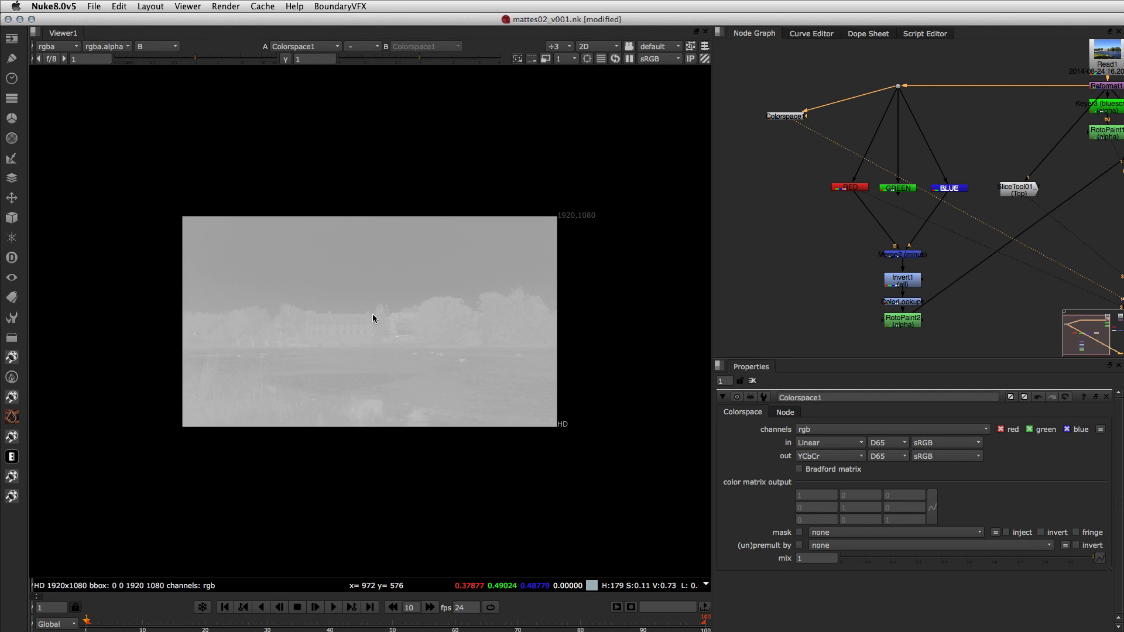
- Connect the SliceTool input to Colorspace1 and view its output in full RGB
click(1042, 124)
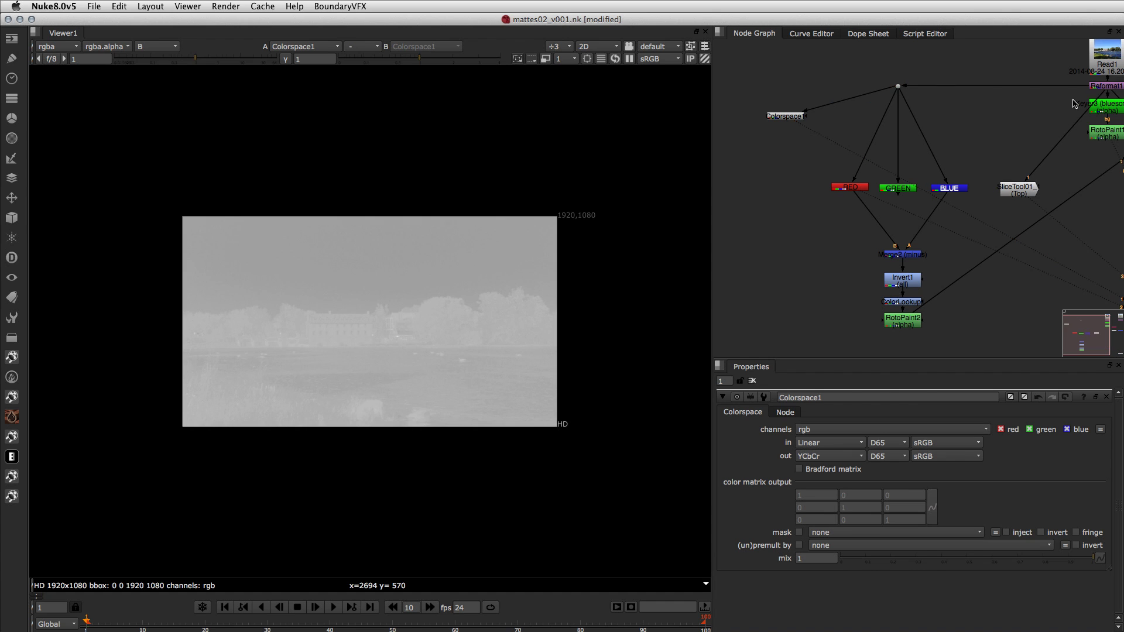
drag(1096, 98, 788, 116)
click(1018, 188)
key(1)
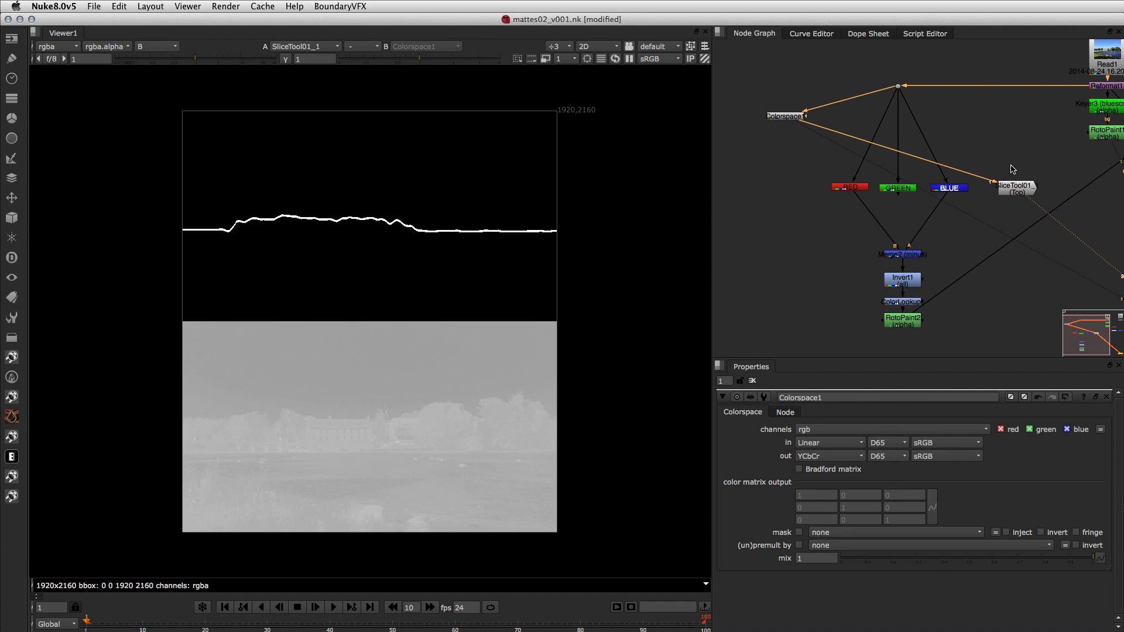
key(r)
key(r)
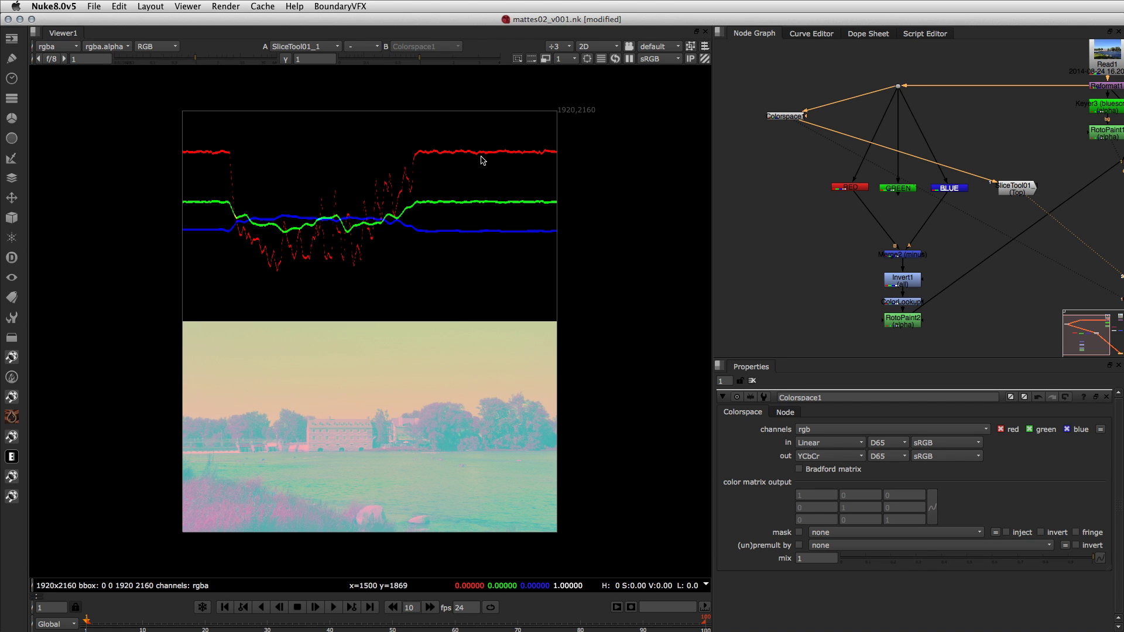
- Switch the SliceTool input to Reformat1 and back to Colorspace1 to compare the channel levels
click(814, 126)
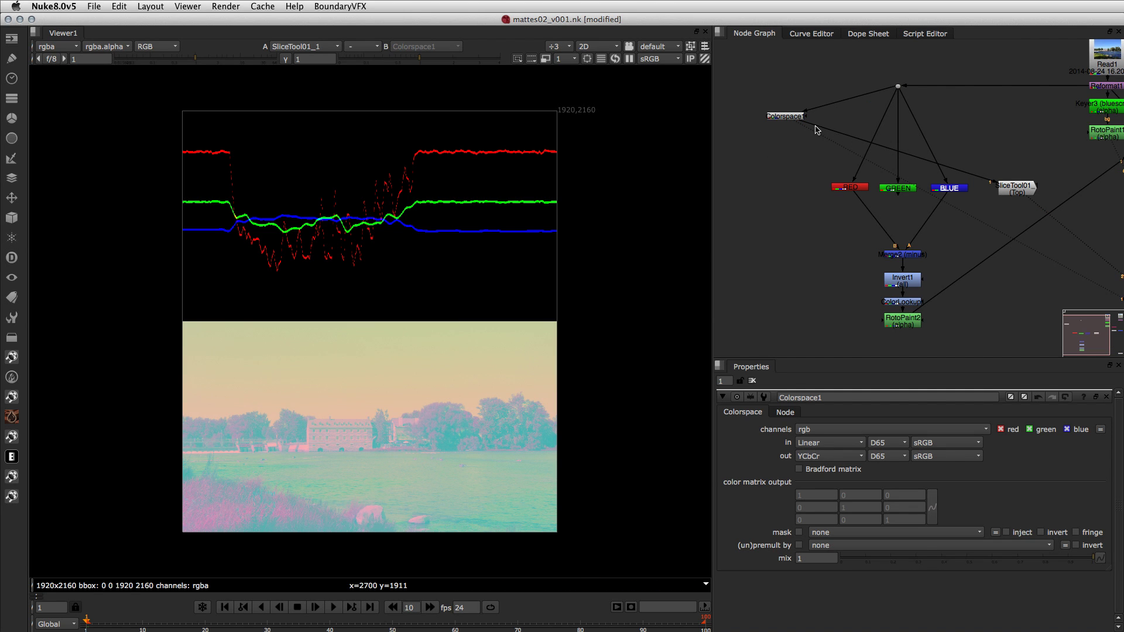
drag(818, 130, 1090, 105)
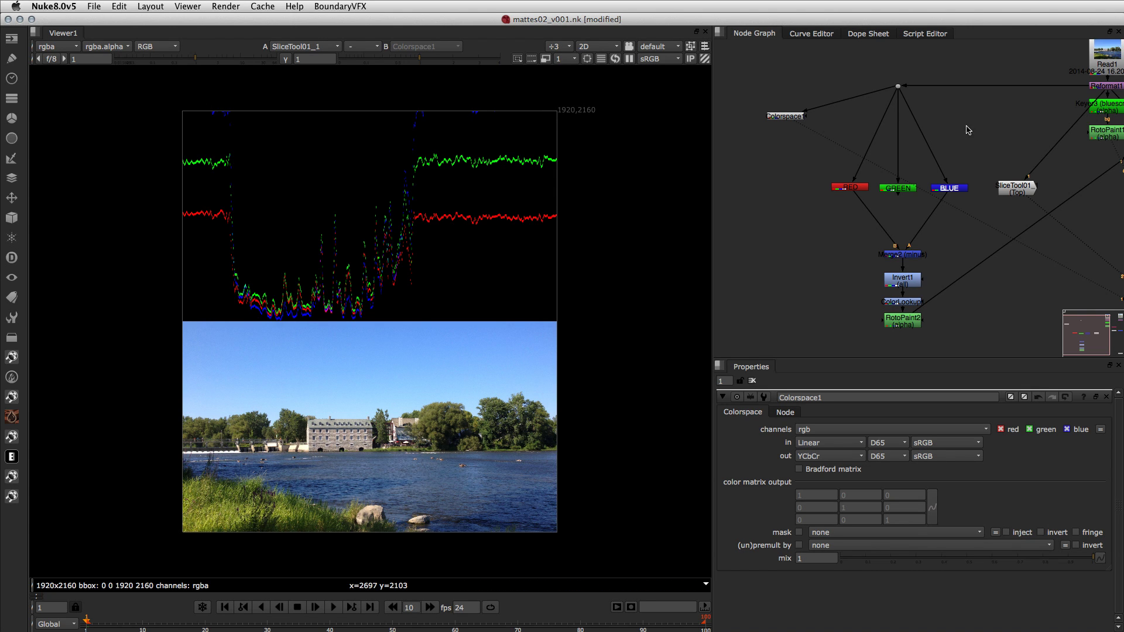
drag(1100, 100, 787, 119)
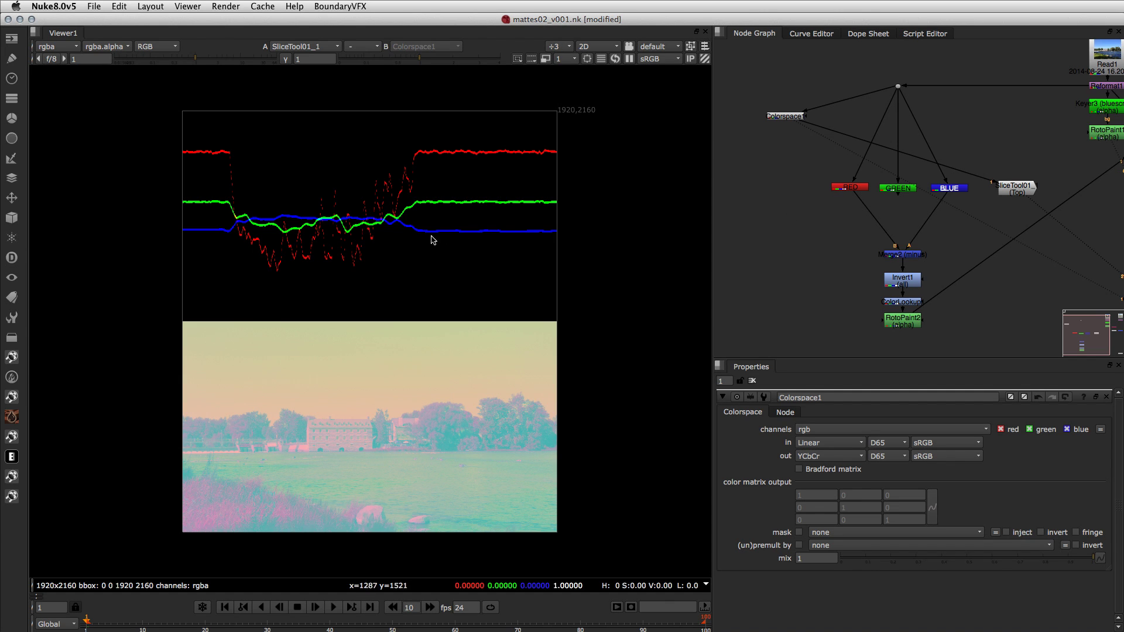
- Duplicate the BLUE shuffle node, connect the copy to Colorspace1 and align it below that node
click(938, 190)
key(ctrl+c)
click(754, 197)
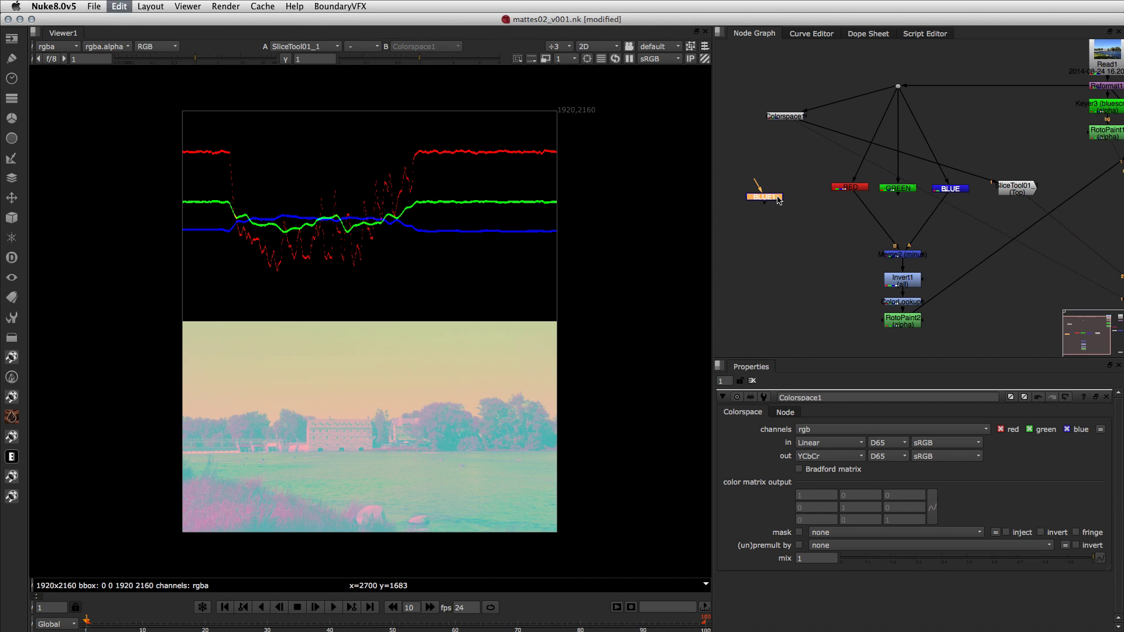
key(ctrl+v)
drag(783, 176, 783, 130)
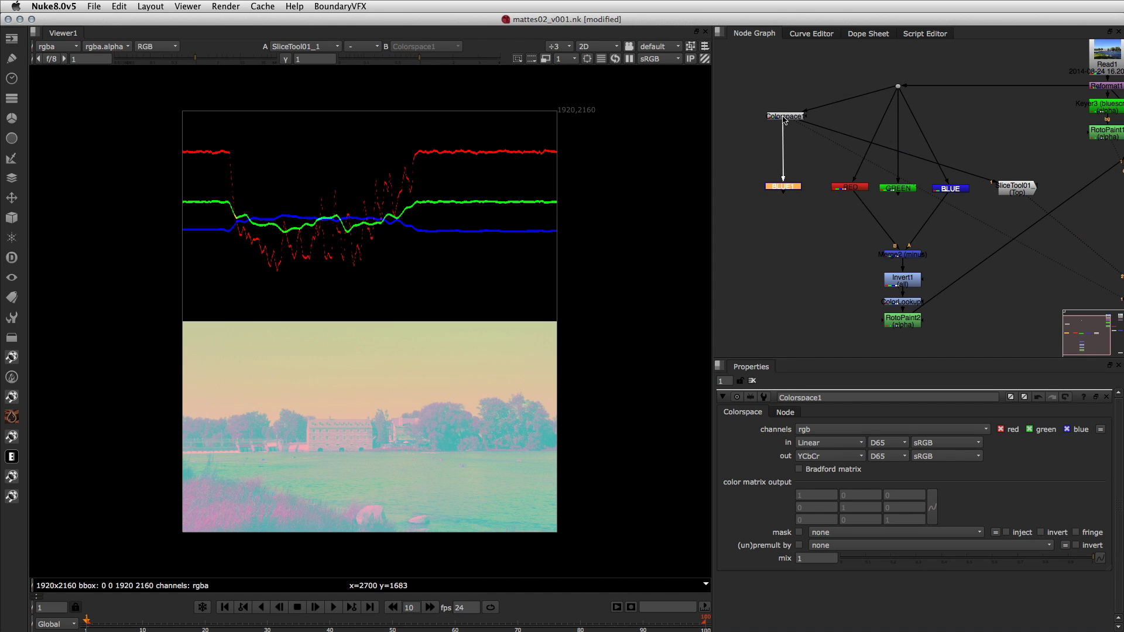
drag(783, 186, 785, 186)
click(795, 253)
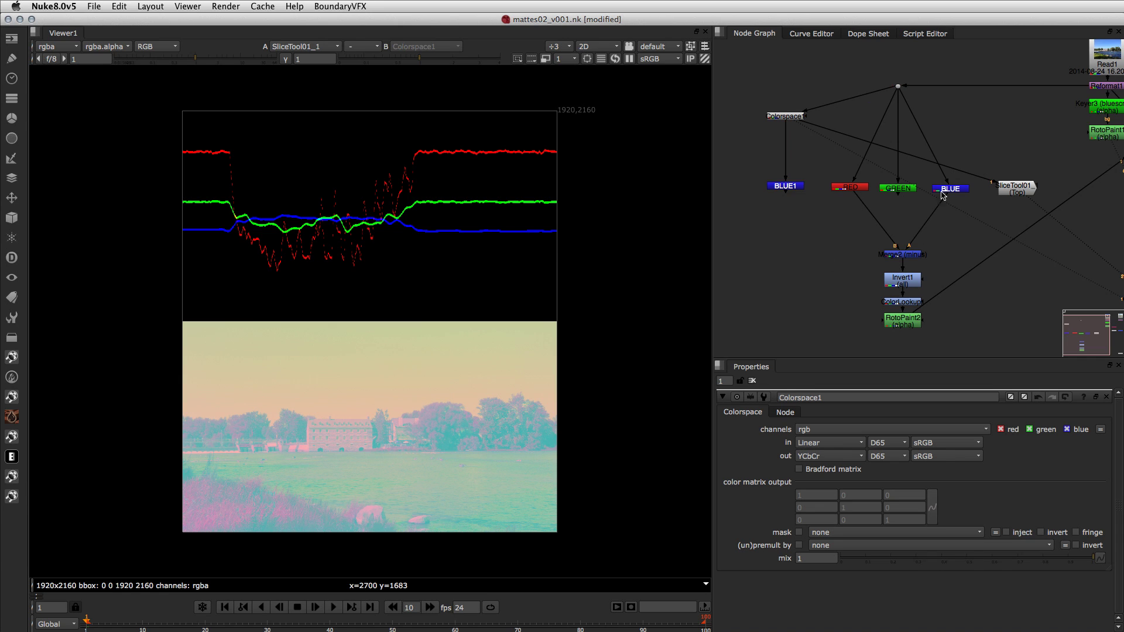
- Open the original BLUE shuffle node's settings and check its channel routing
double_click(951, 188)
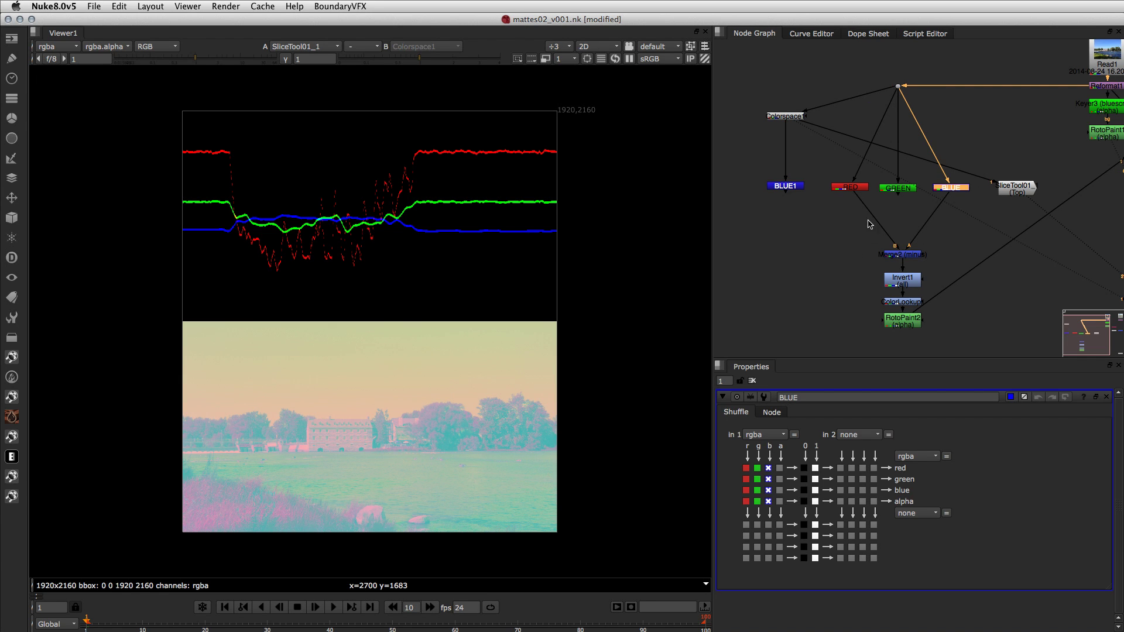
click(850, 189)
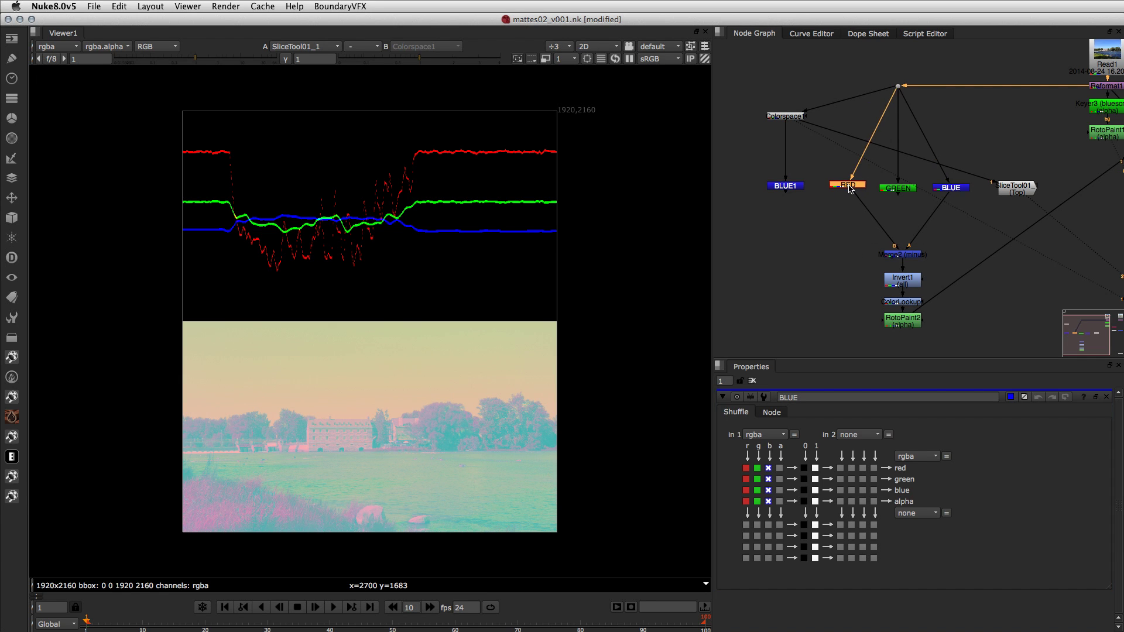
click(789, 189)
click(917, 264)
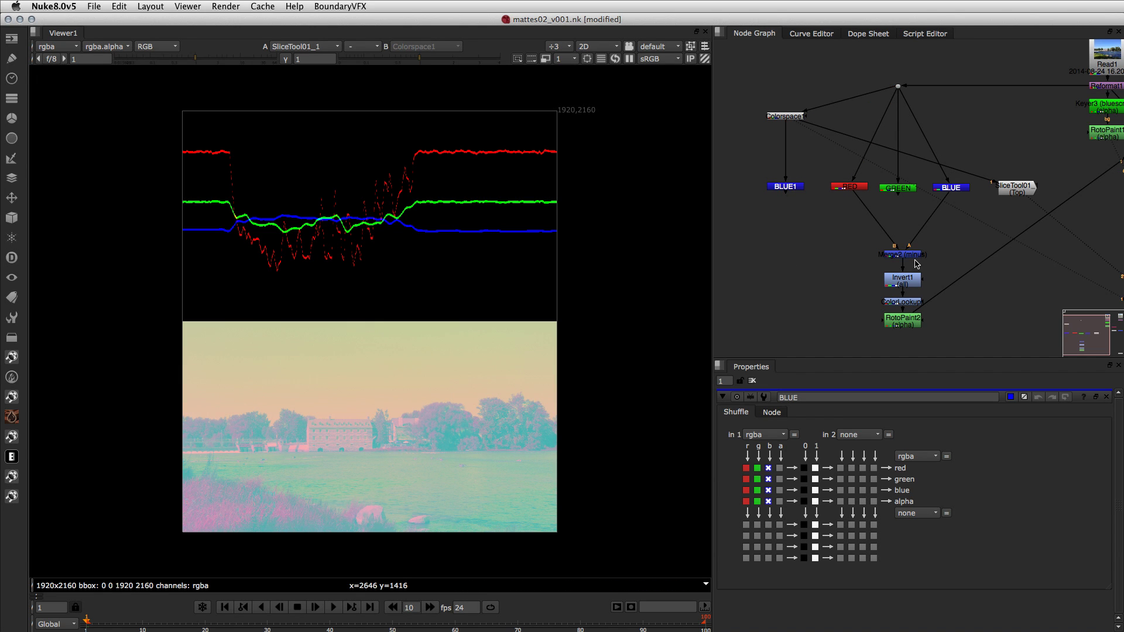
- View Merge2, connect its B input to BLUE1 instead of RED, and examine the resulting subtraction matte
click(907, 256)
key(1)
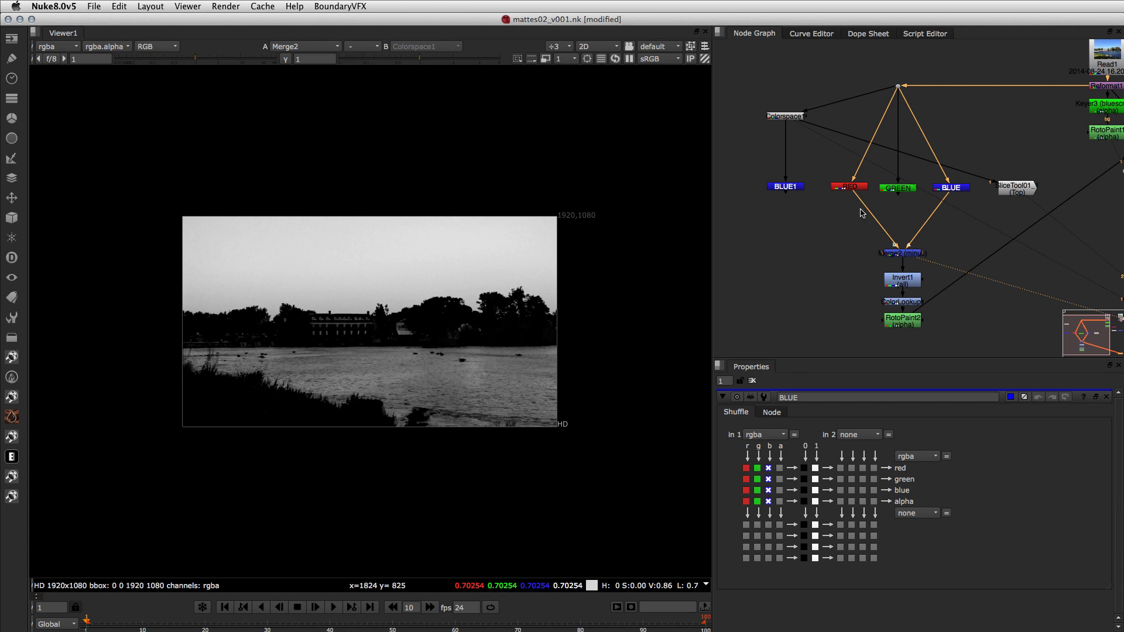
drag(856, 196, 785, 187)
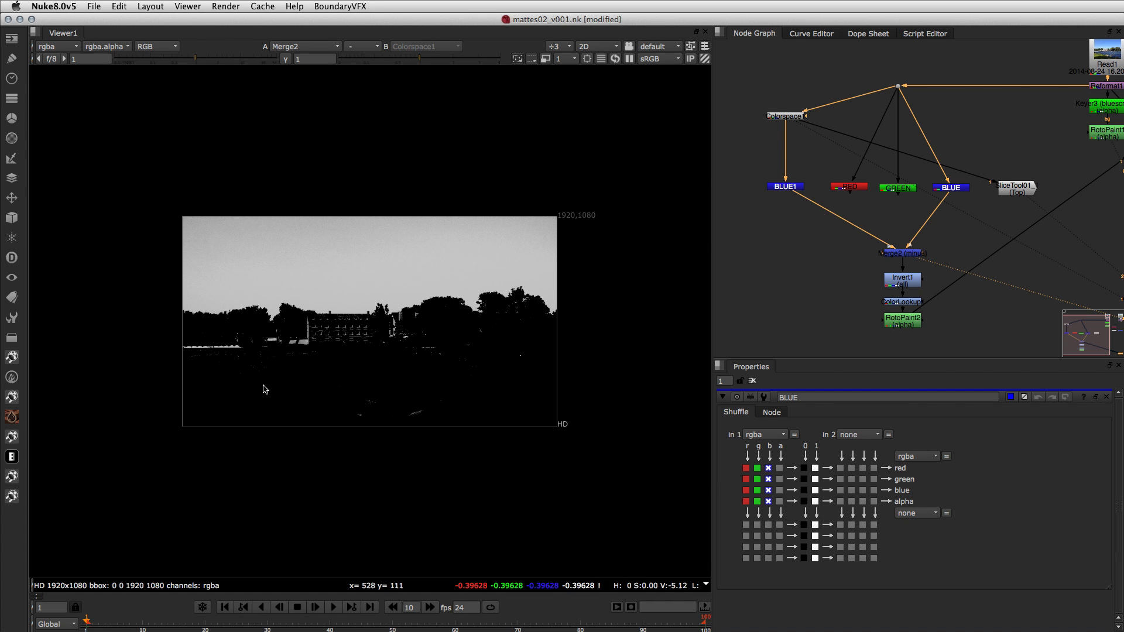
scroll(170, 335, up, 4)
scroll(268, 331, down, 2)
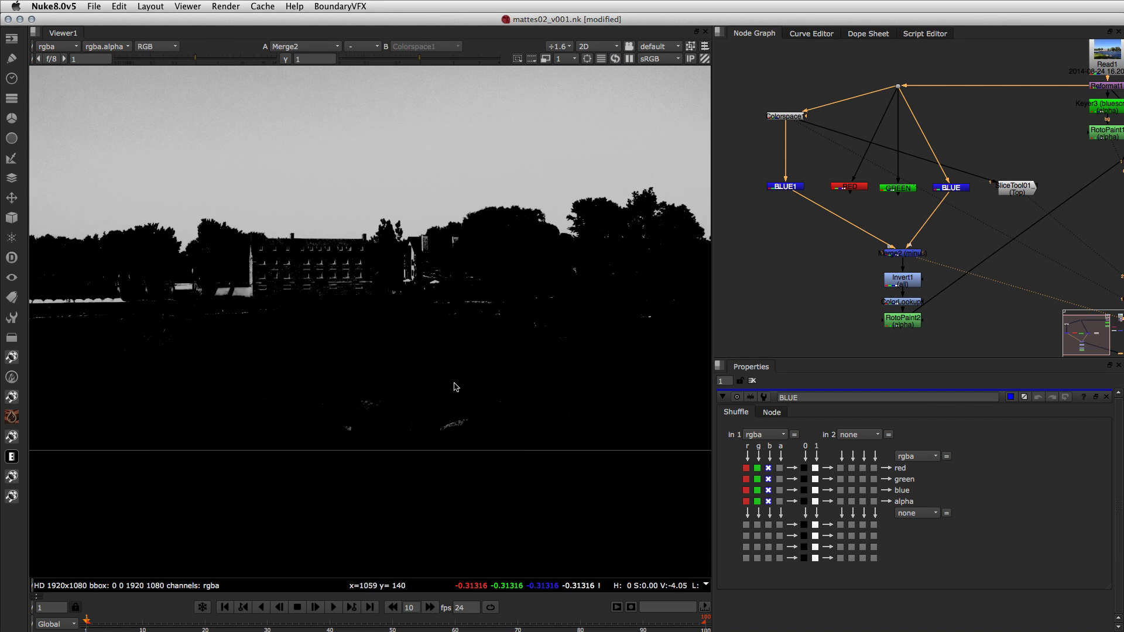
scroll(456, 393, down, 6)
scroll(456, 393, up, 3)
middle_drag(522, 376, 409, 372)
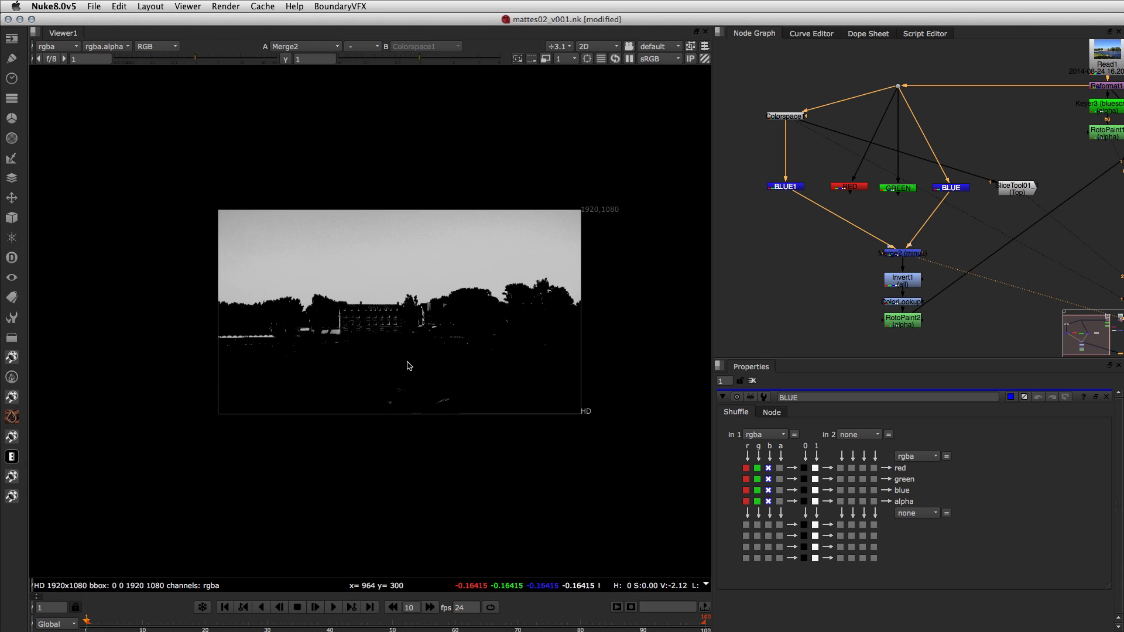
scroll(413, 383, up, 3)
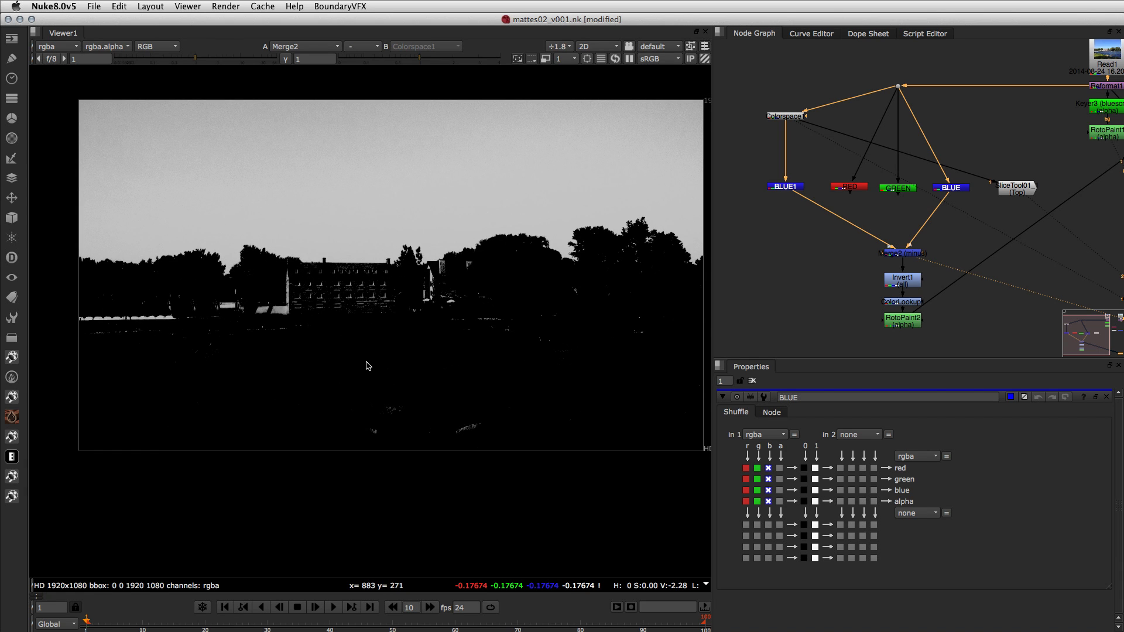
- Disable the RotoPaint2 node at the end of the matte branch
mouse_move(800, 196)
mouse_down()
mouse_move(843, 191)
mouse_move(788, 188)
mouse_up()
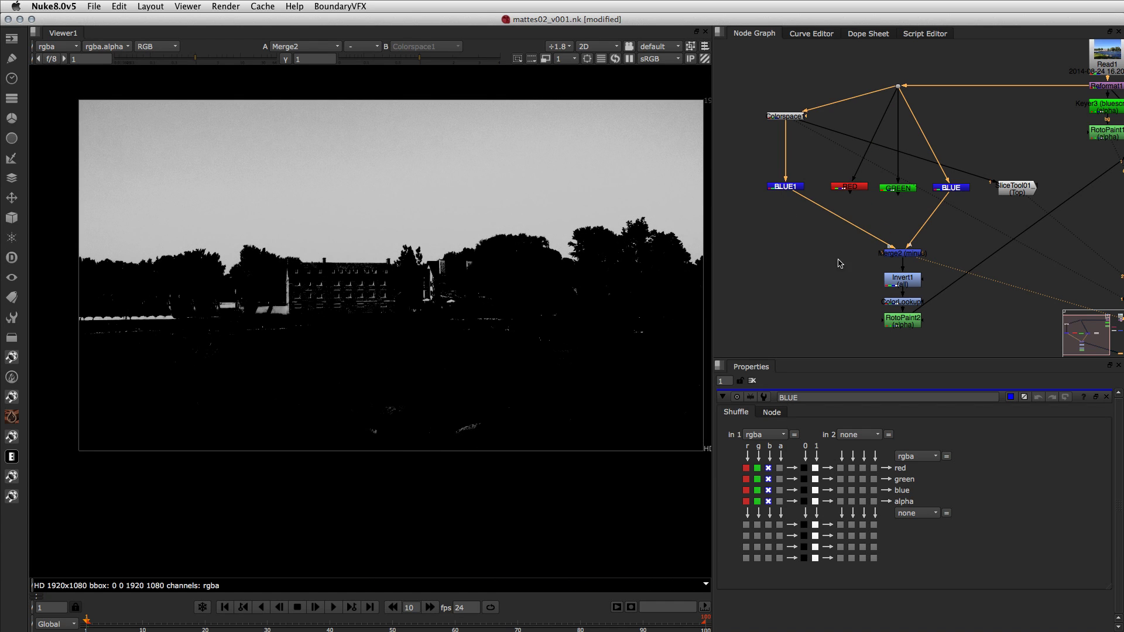
middle_drag(867, 279, 816, 261)
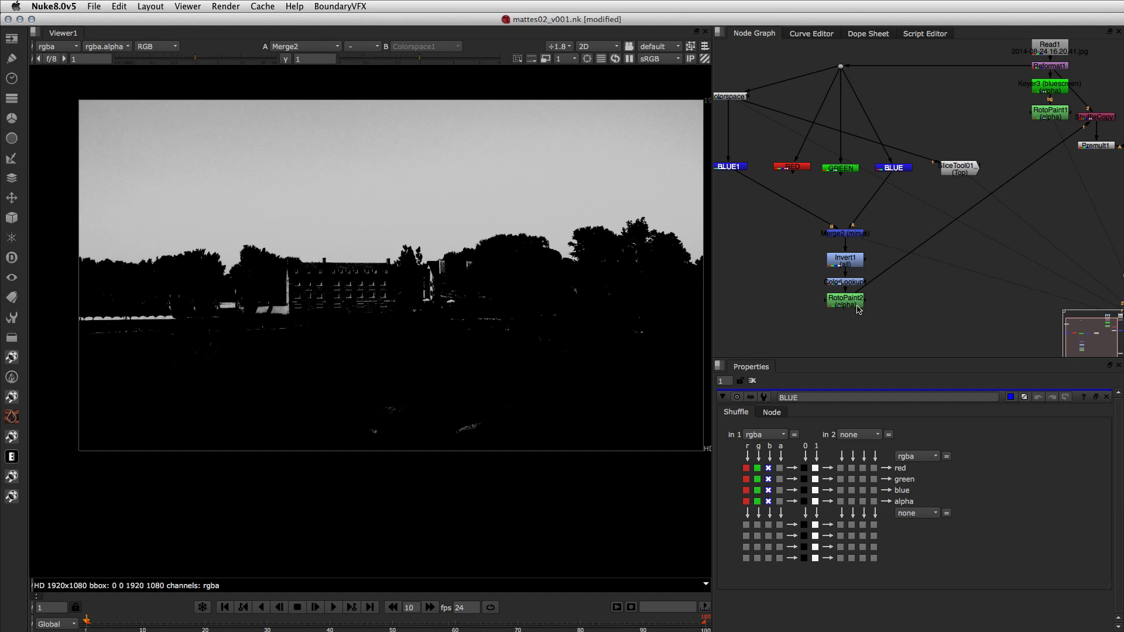
drag(858, 305, 844, 298)
key(d)
click(904, 313)
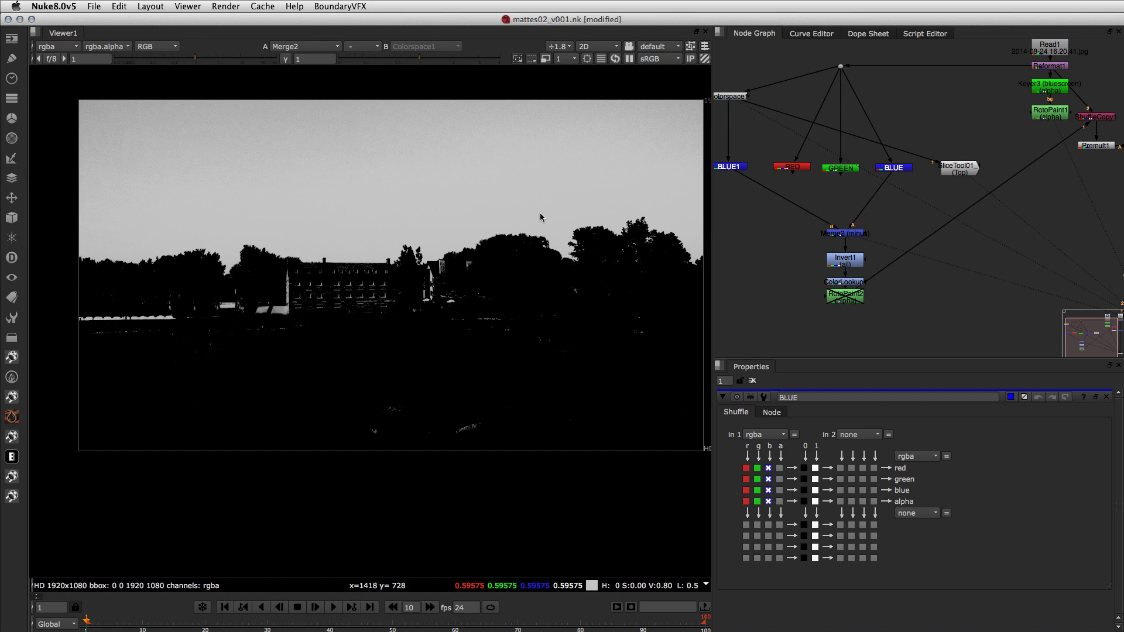
- View the Merge1 composite and examine the tree and building edges against the replaced sky
key(r)
key(r)
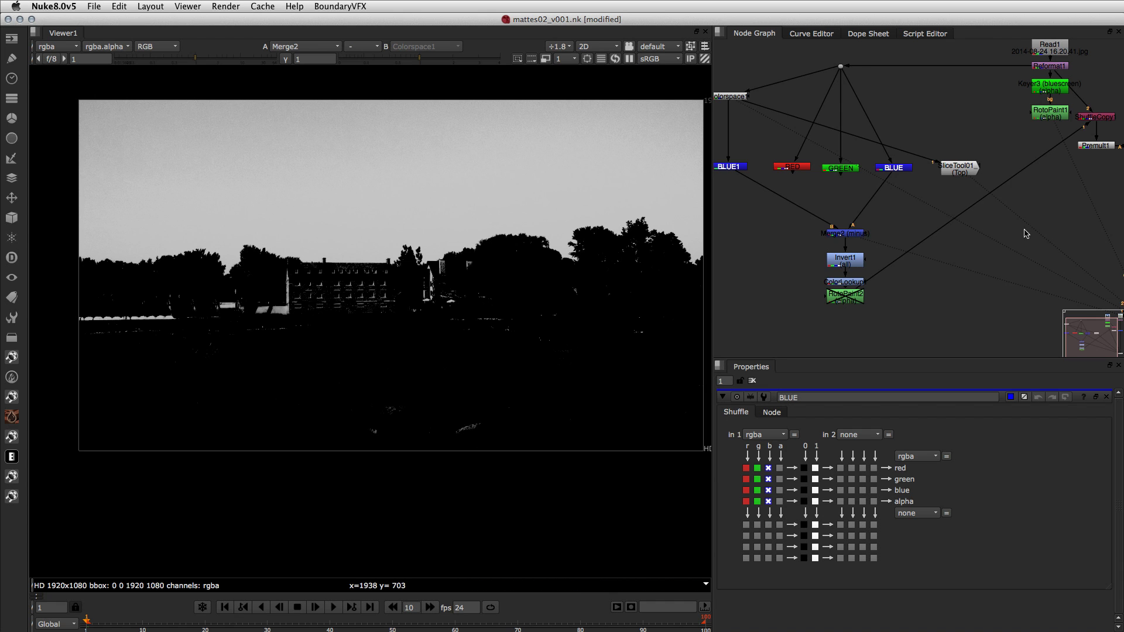
middle_drag(1024, 231, 872, 267)
click(997, 182)
key(1)
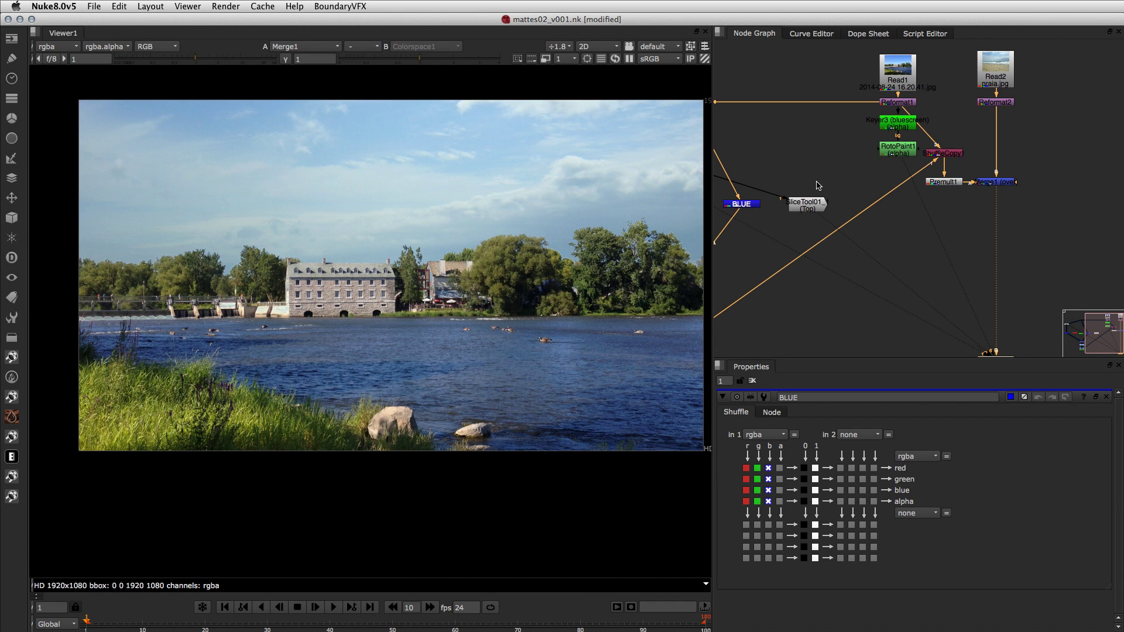
scroll(523, 261, up, 5)
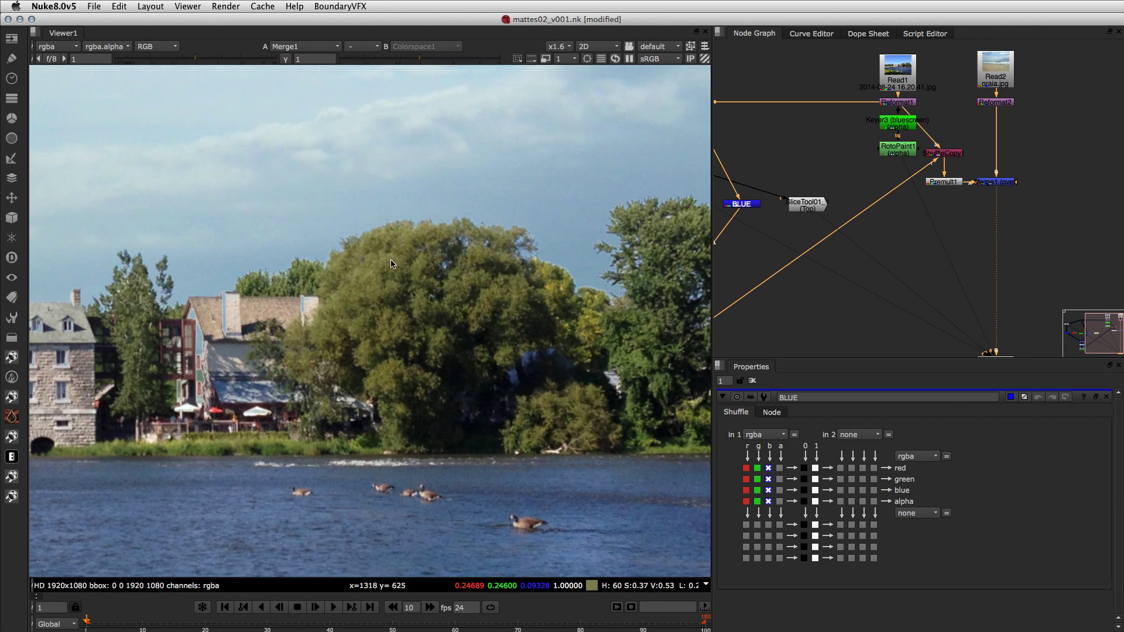
middle_drag(349, 269, 408, 250)
middle_drag(649, 276, 266, 362)
scroll(266, 362, down, 6)
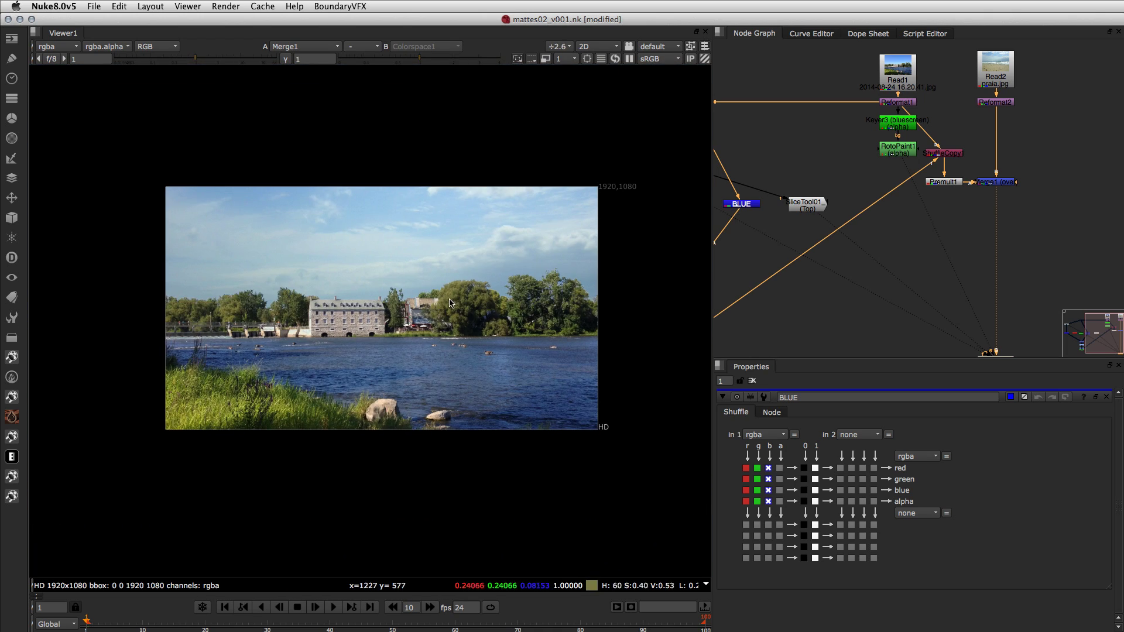
- Connect Merge2's B input to RED and compare the tree edges against the replaced sky in the composite
middle_drag(832, 258, 1032, 214)
scroll(536, 287, up, 2)
scroll(556, 281, up, 3)
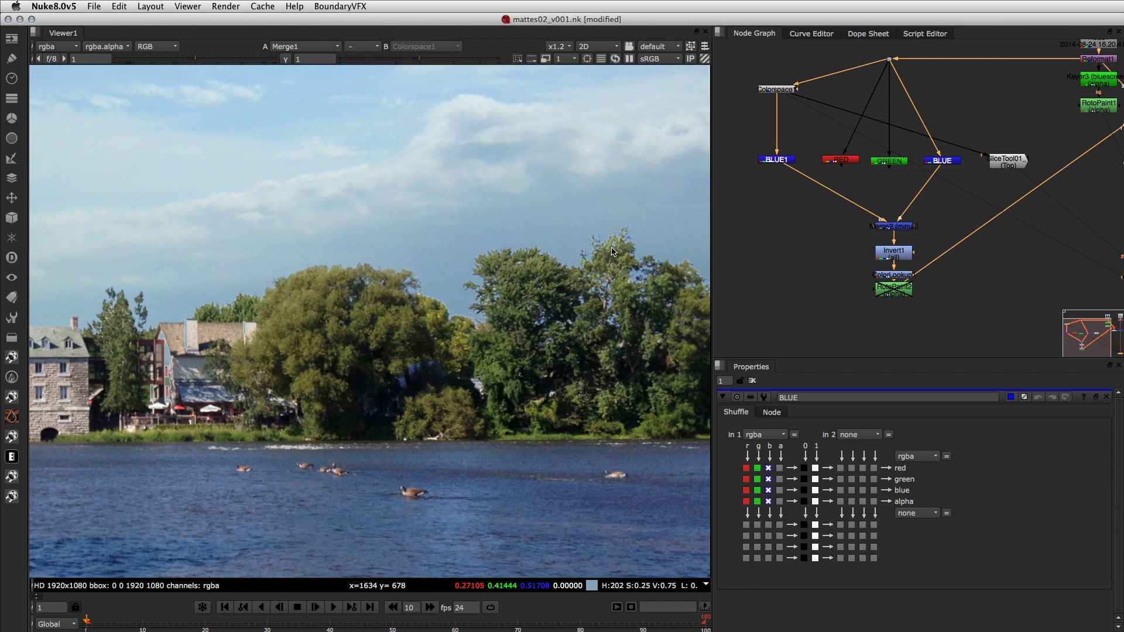
drag(797, 175, 842, 164)
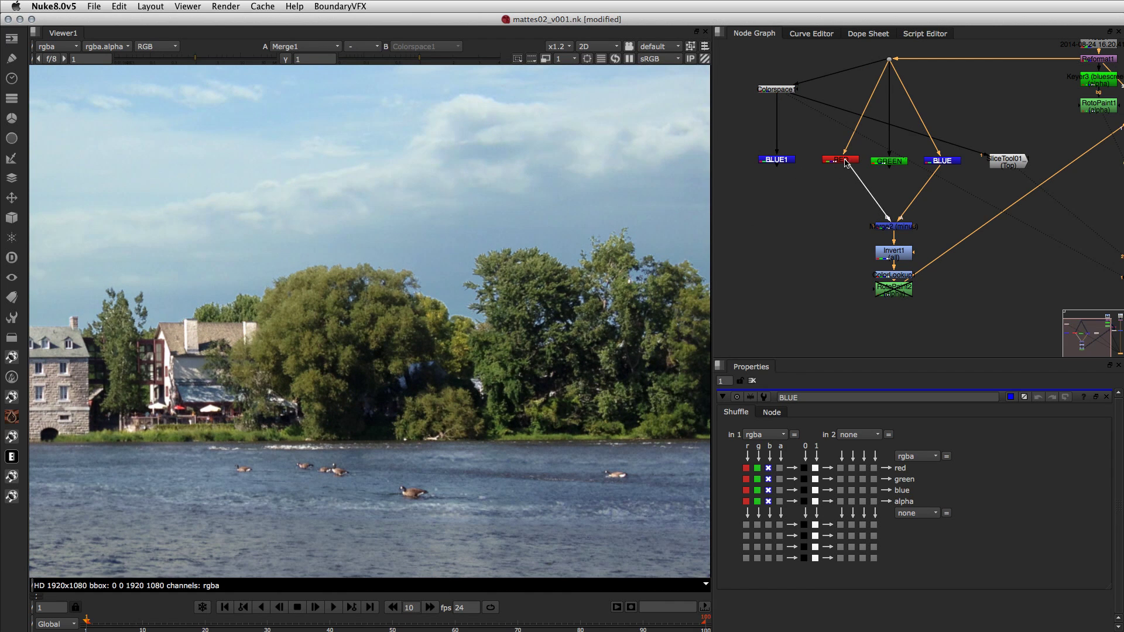
- Re-enable the RotoPaint2 node and reconnect Merge2's B input to BLUE1
click(888, 290)
click(848, 223)
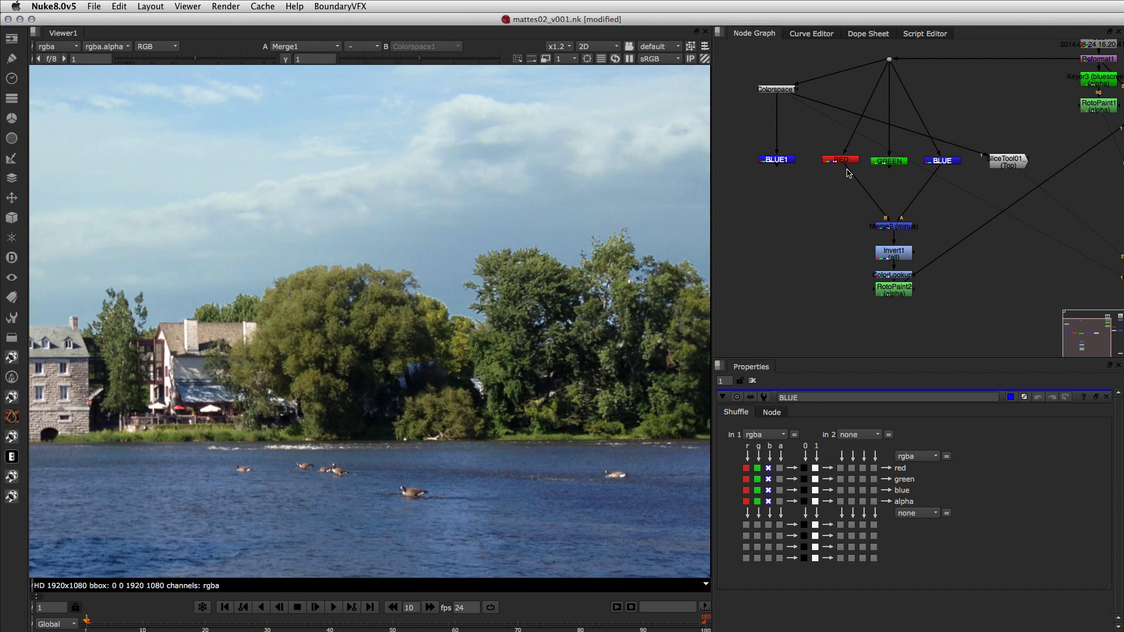
drag(848, 171, 781, 168)
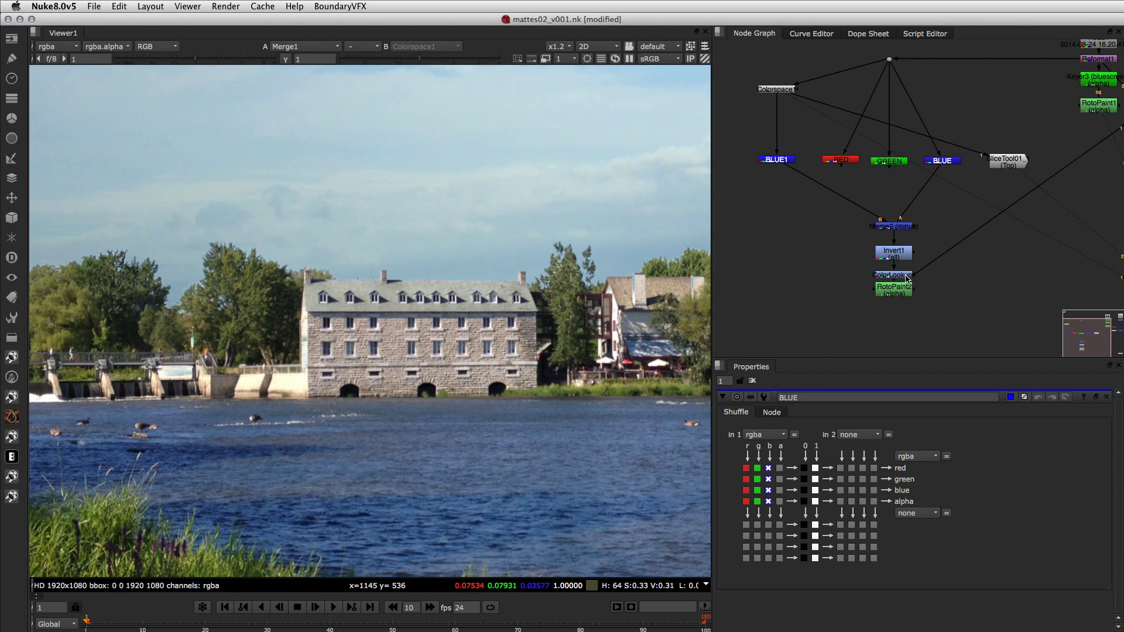
- View the slice tool node's output fitted to the viewer and examine the channel curves of the converted plate
scroll(907, 279, down, 3)
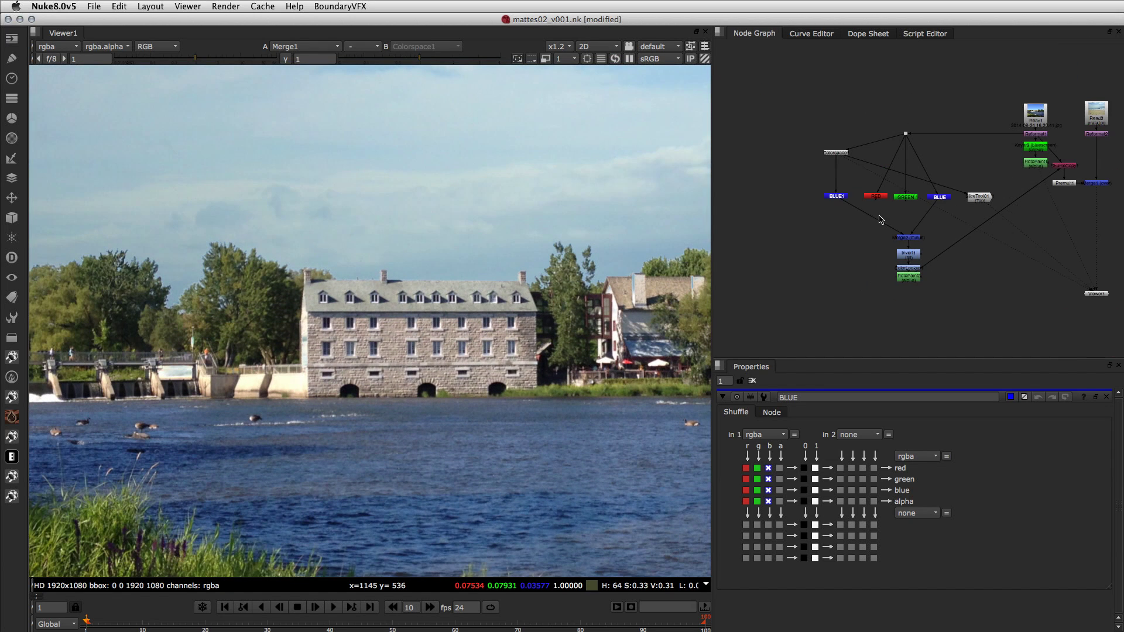
click(983, 198)
key(1)
key(f)
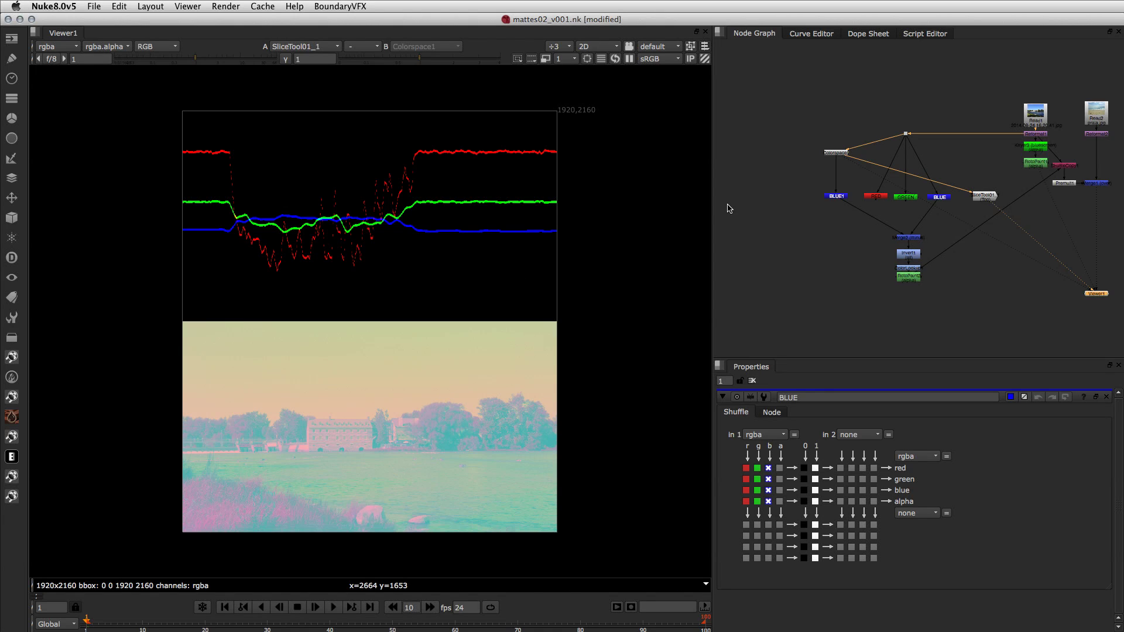
- Open Colorspace1's settings and look through the output colorspace options, keeping YCbCr
double_click(835, 153)
click(811, 462)
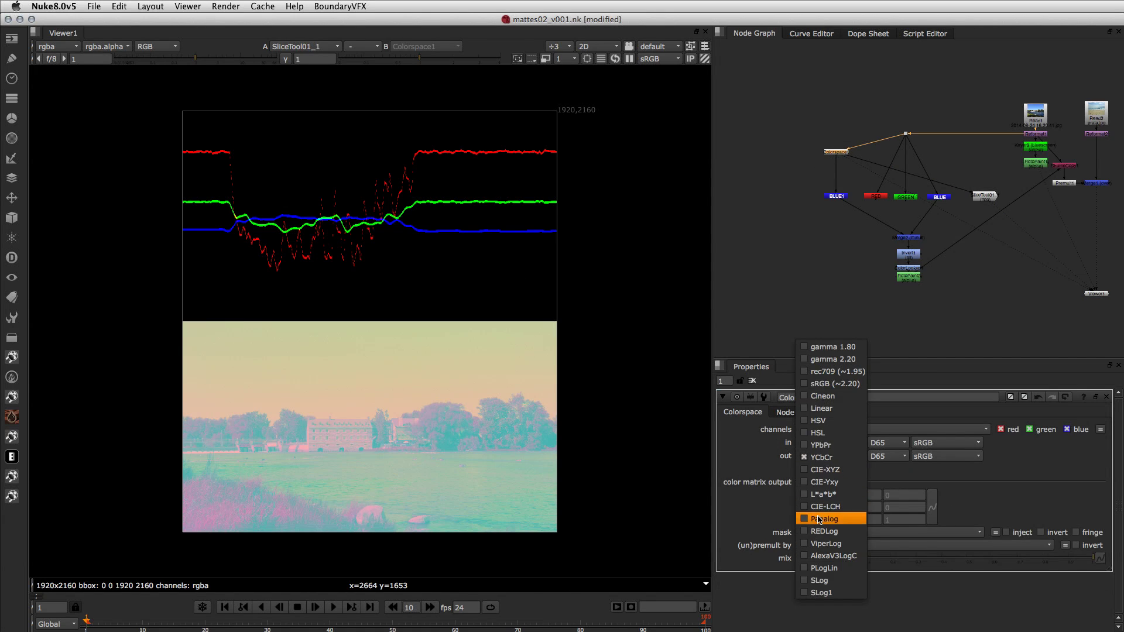
click(821, 460)
click(804, 292)
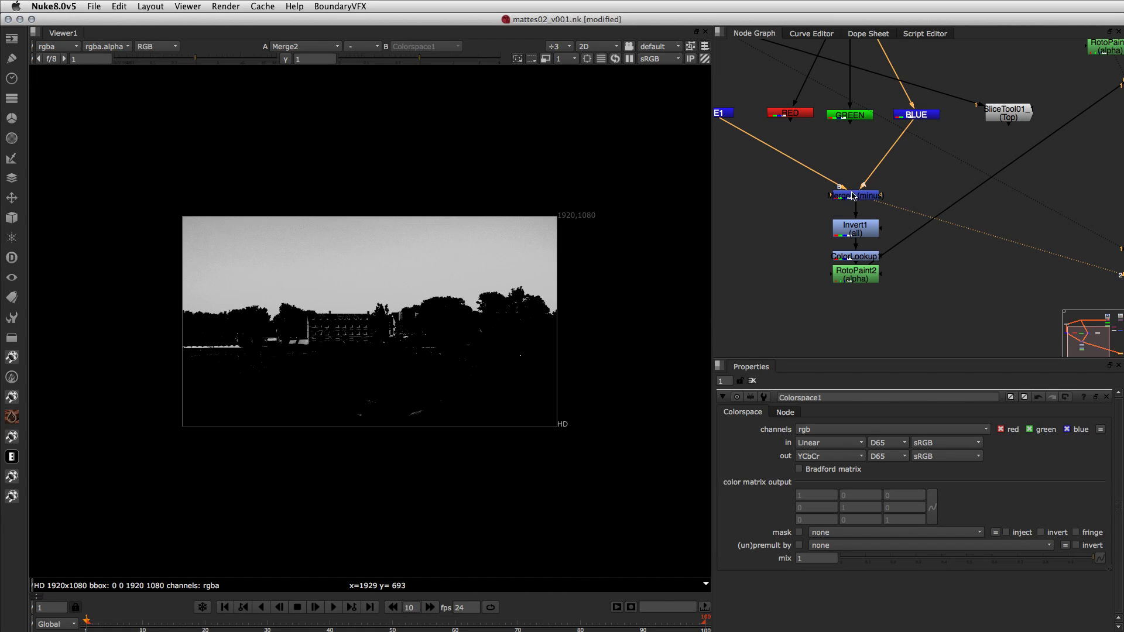
- Insert a Clamp node between Merge2 and Invert1, shifting Merge2 up in the graph to make room
drag(853, 196, 853, 185)
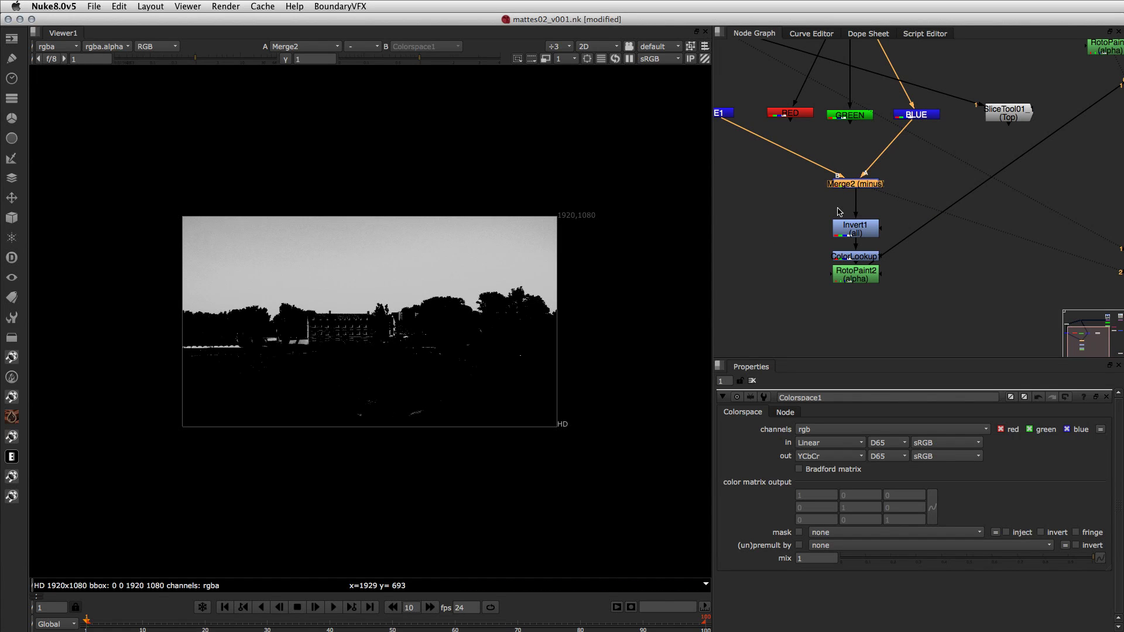
key(Tab)
text(clamp)
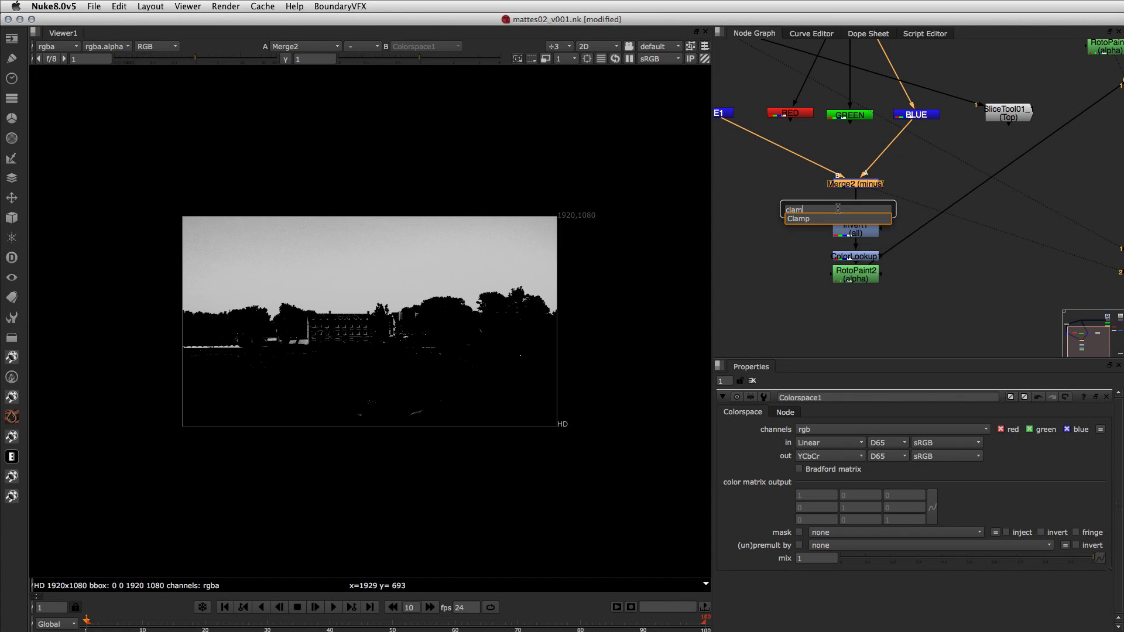
key(Return)
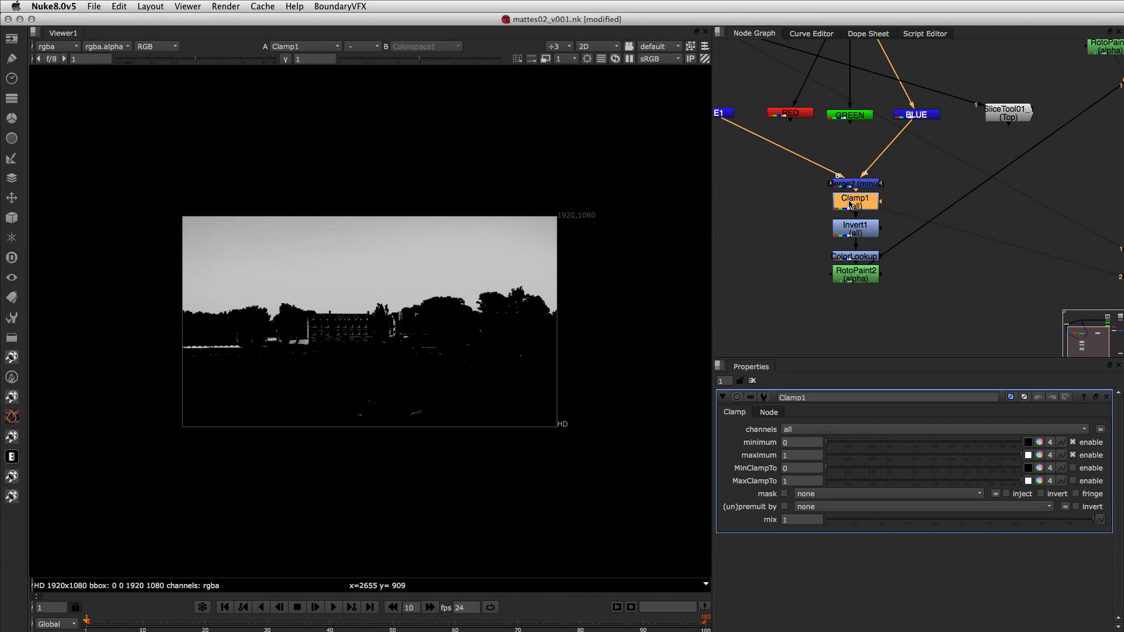
key(d)
key(d)
drag(852, 188, 852, 175)
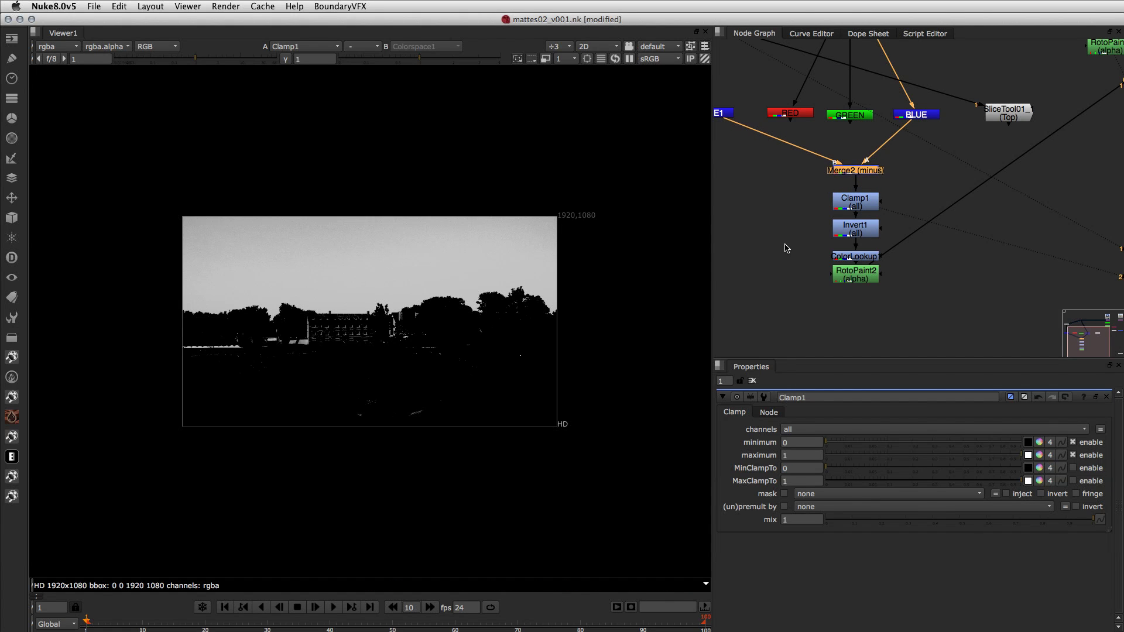
click(911, 193)
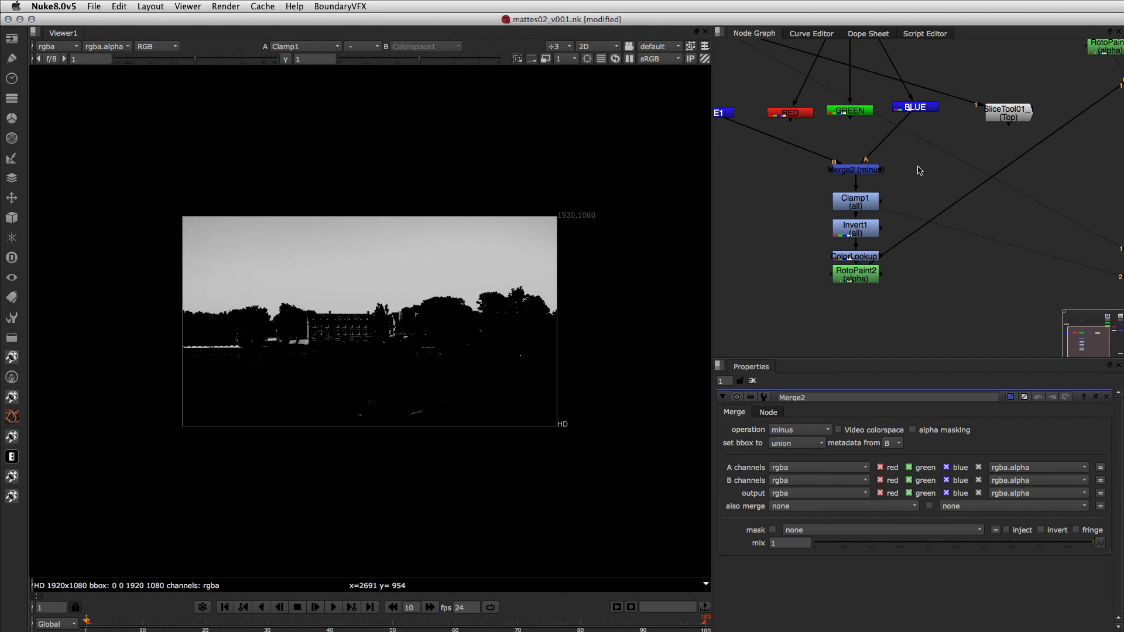
- Review the whole node graph and line up the GREEN and BLUE shuffle nodes in their row
key(space)
middle_drag(919, 170, 688, 381)
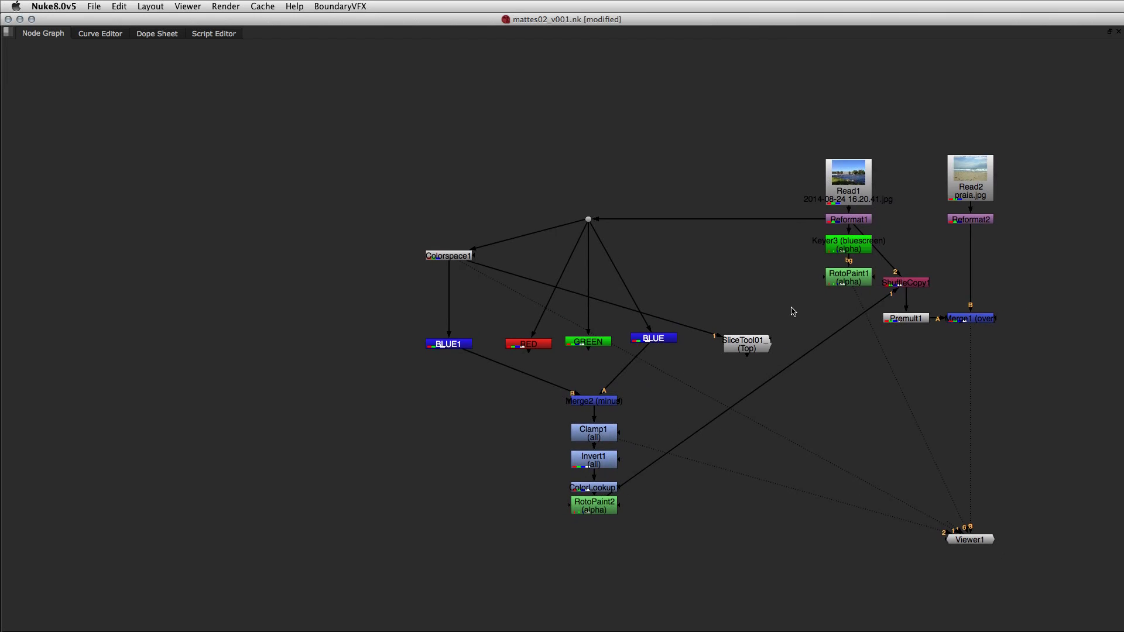
middle_drag(794, 311, 845, 199)
key(space)
drag(799, 183, 854, 176)
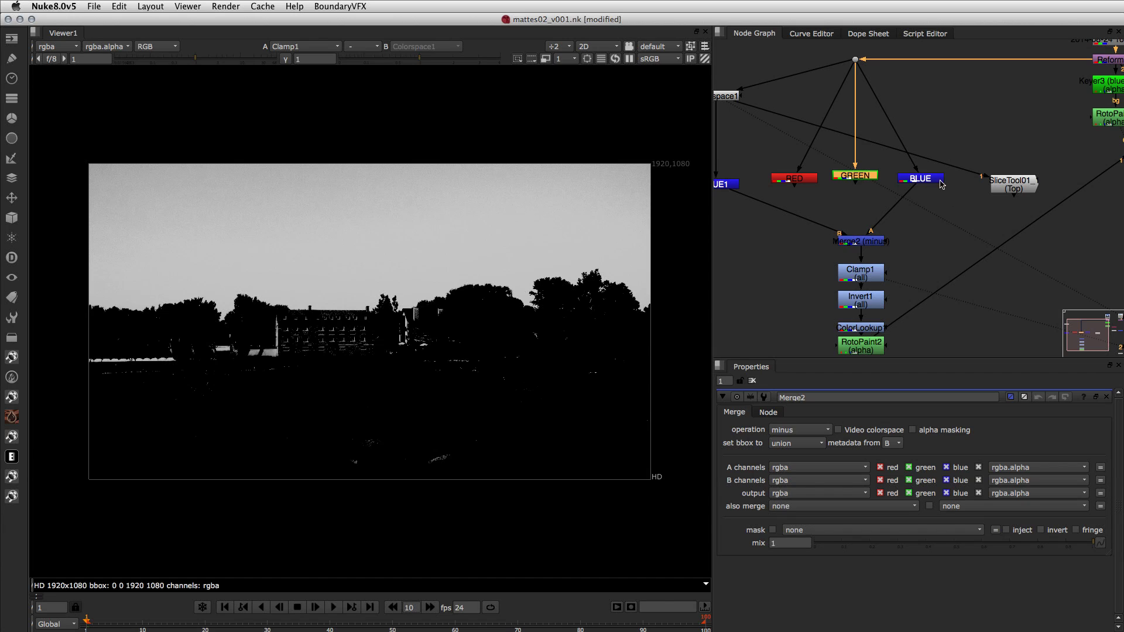
drag(932, 182, 932, 180)
click(949, 198)
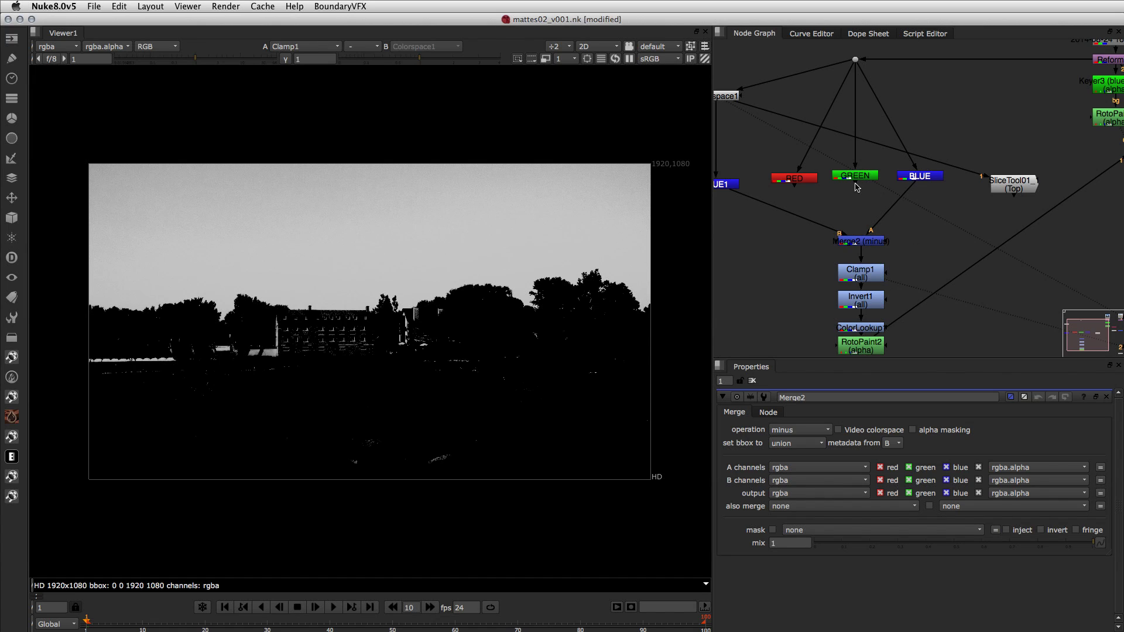
middle_drag(773, 217, 800, 208)
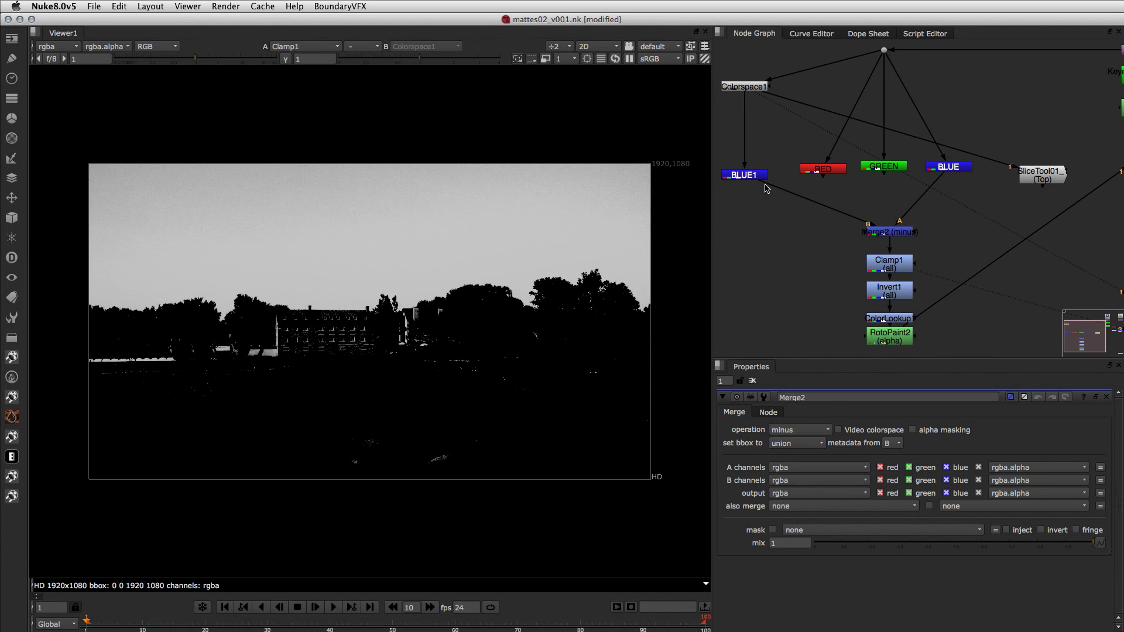
- Connect Merge2's B input to RED instead of BLUE1 and space out the RED and GREEN nodes
click(822, 171)
drag(822, 171, 880, 170)
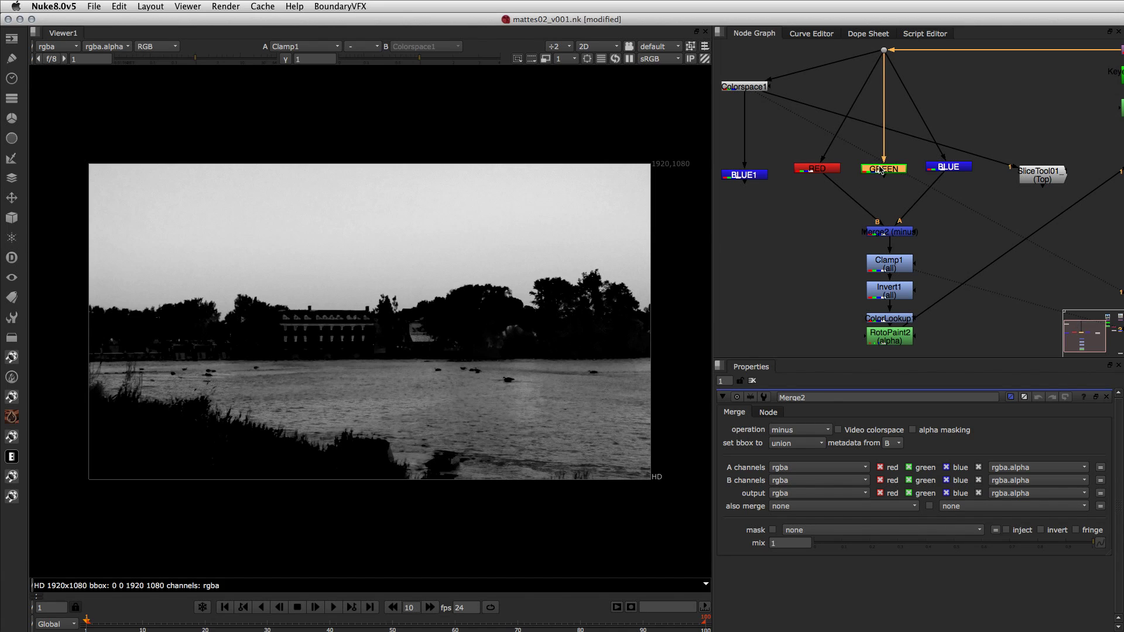
click(817, 170)
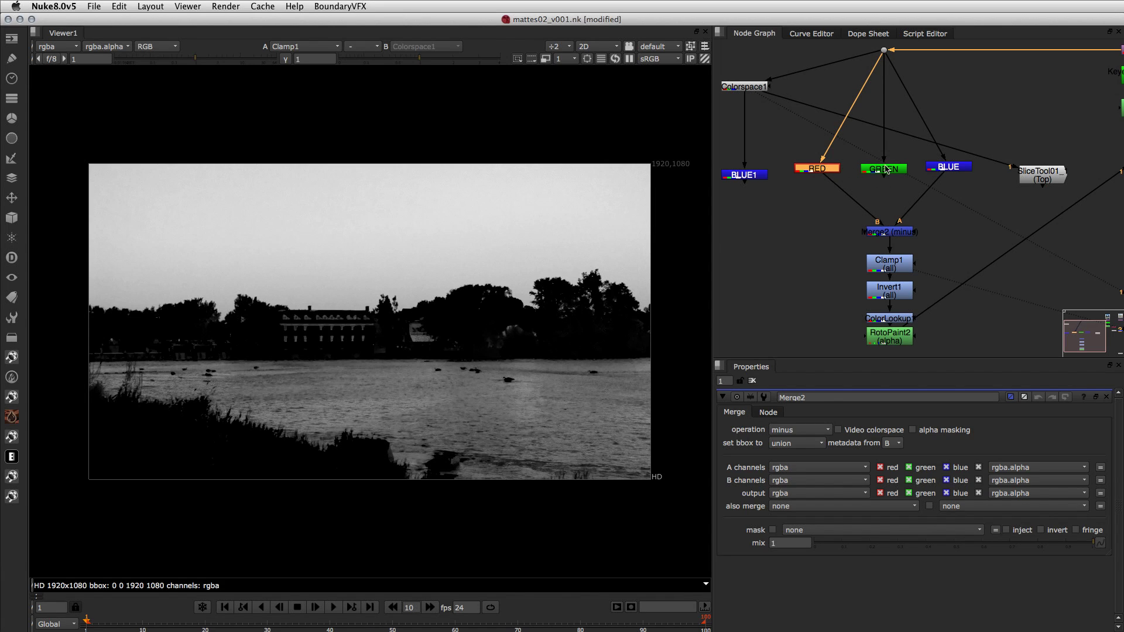
drag(884, 171, 879, 170)
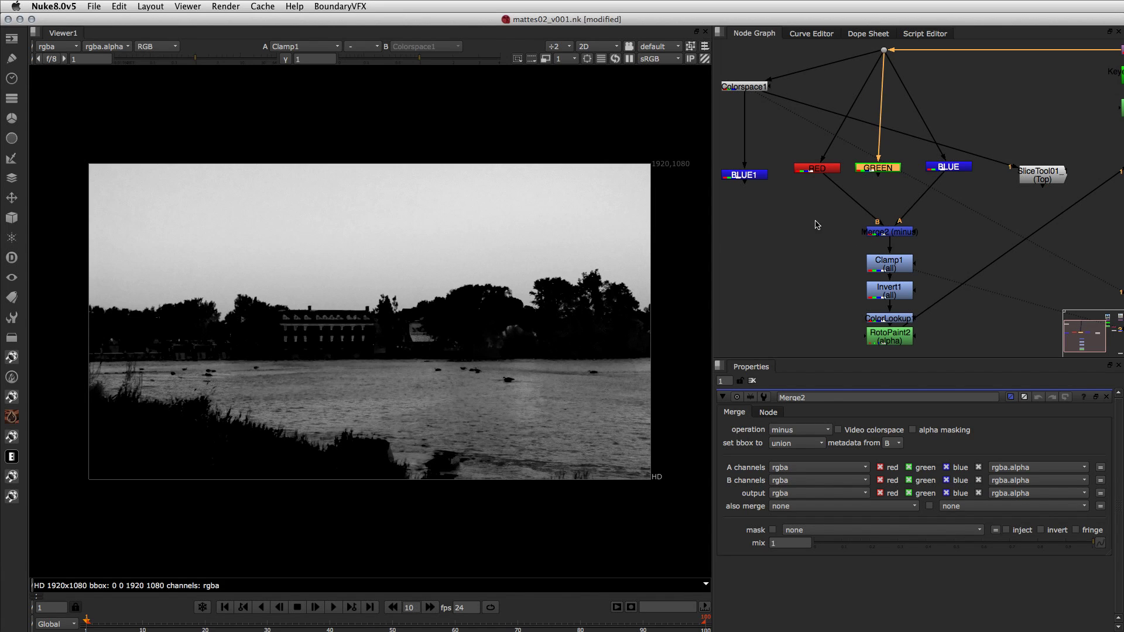
- Create a Merge node set to average from RED and GREEN, and feed it into Merge2's B input
click(820, 203)
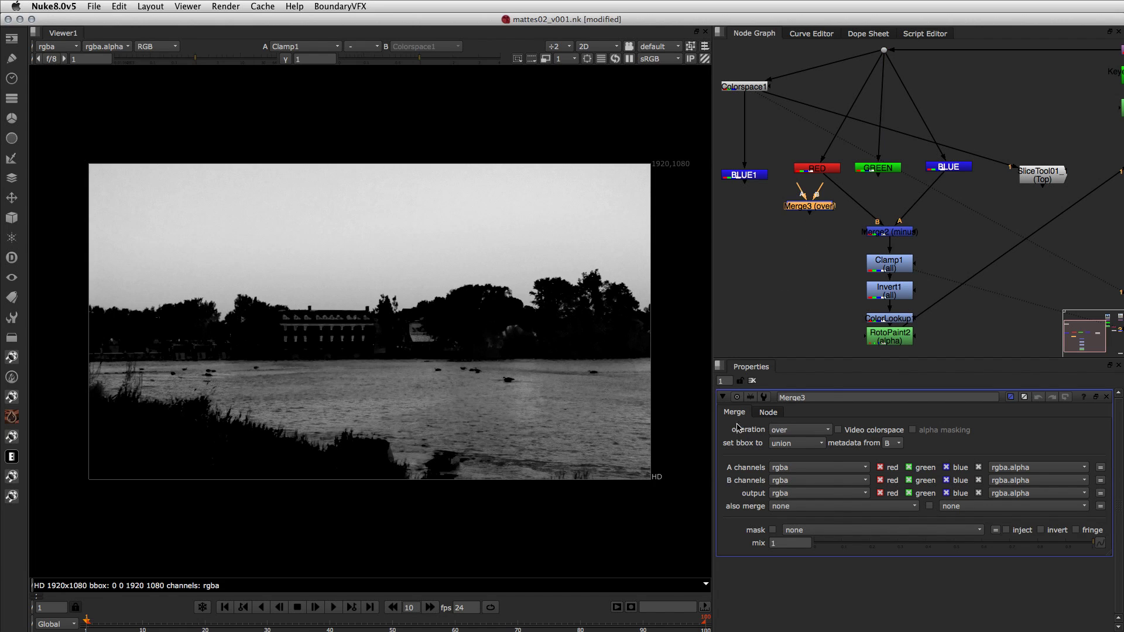
click(796, 430)
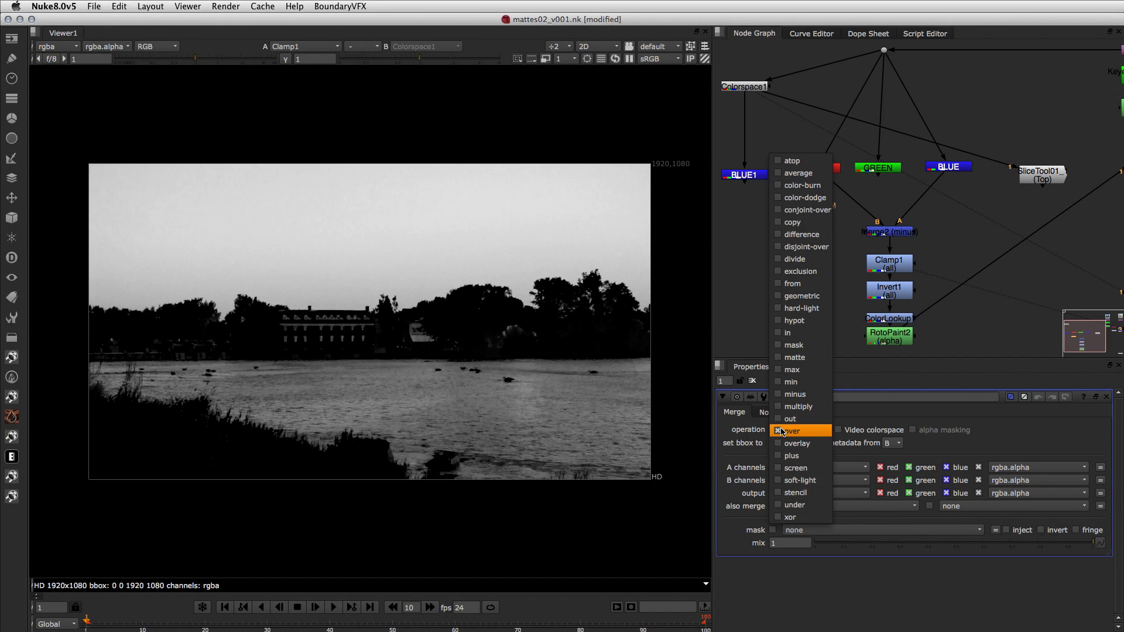
click(797, 173)
drag(824, 182, 877, 169)
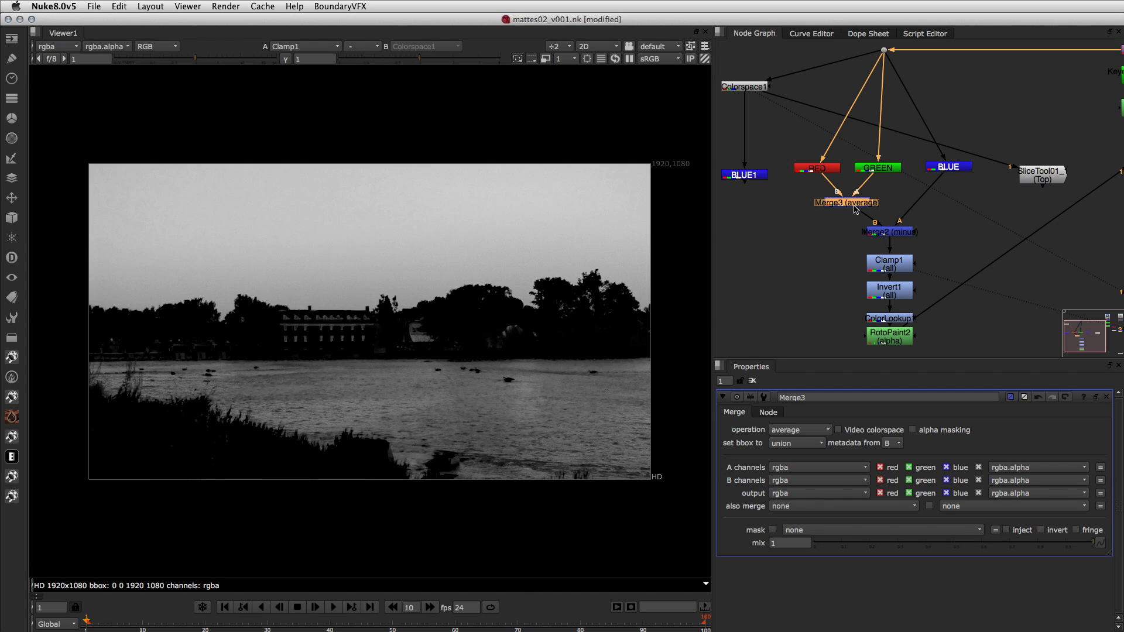
drag(854, 208, 820, 207)
click(793, 256)
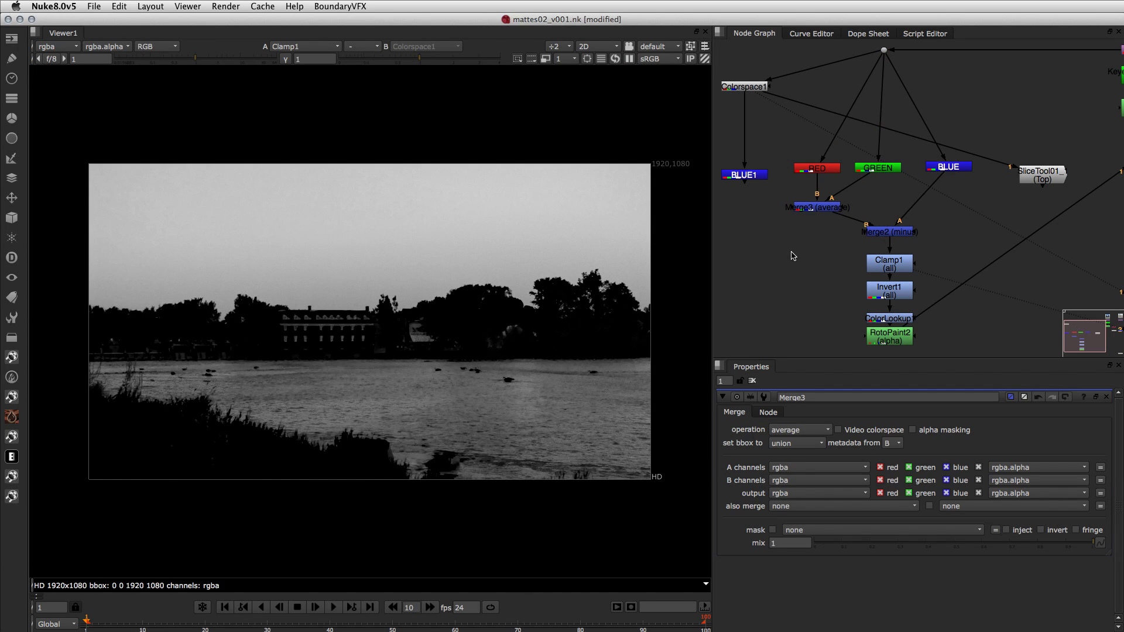
- Replace the average merge with a Max merge that combines RED and GREEN and feeds Merge2's B input
key(Tab)
text(max)
key(Return)
click(819, 209)
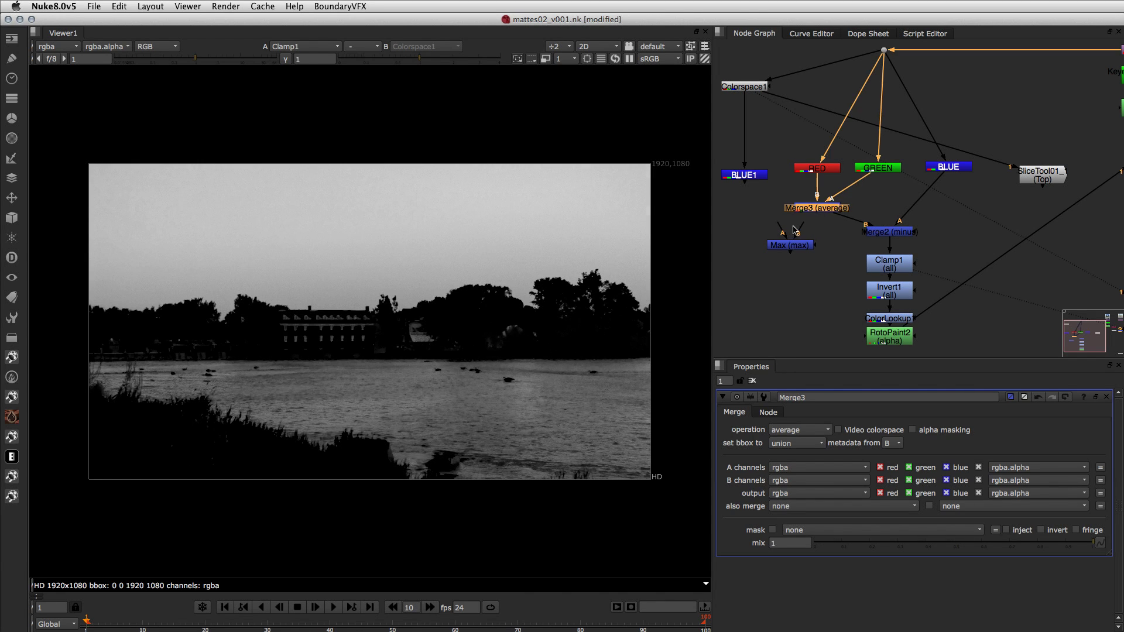
key(Delete)
drag(792, 245, 873, 175)
drag(831, 218, 827, 214)
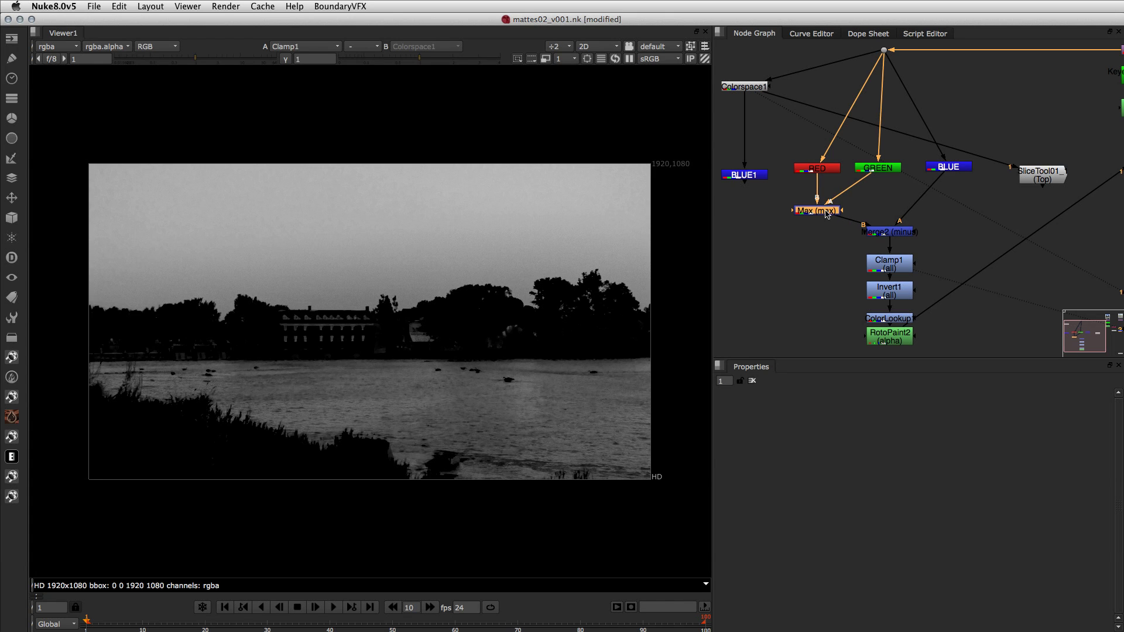
- Change the operation of the merge combining RED and GREEN to min
double_click(817, 211)
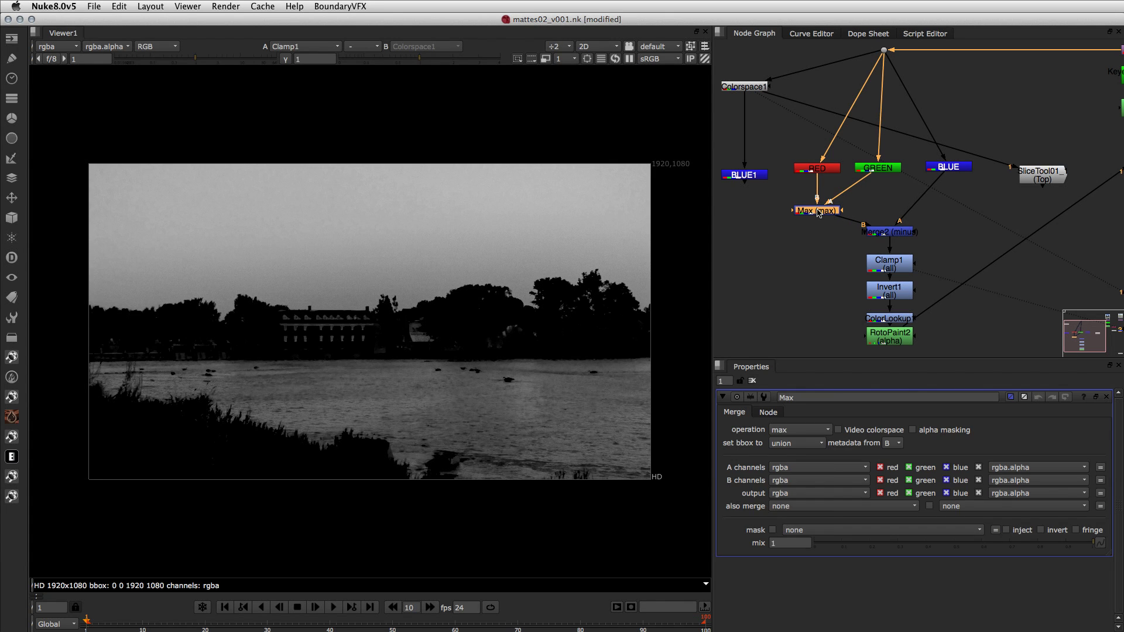
click(796, 438)
click(797, 444)
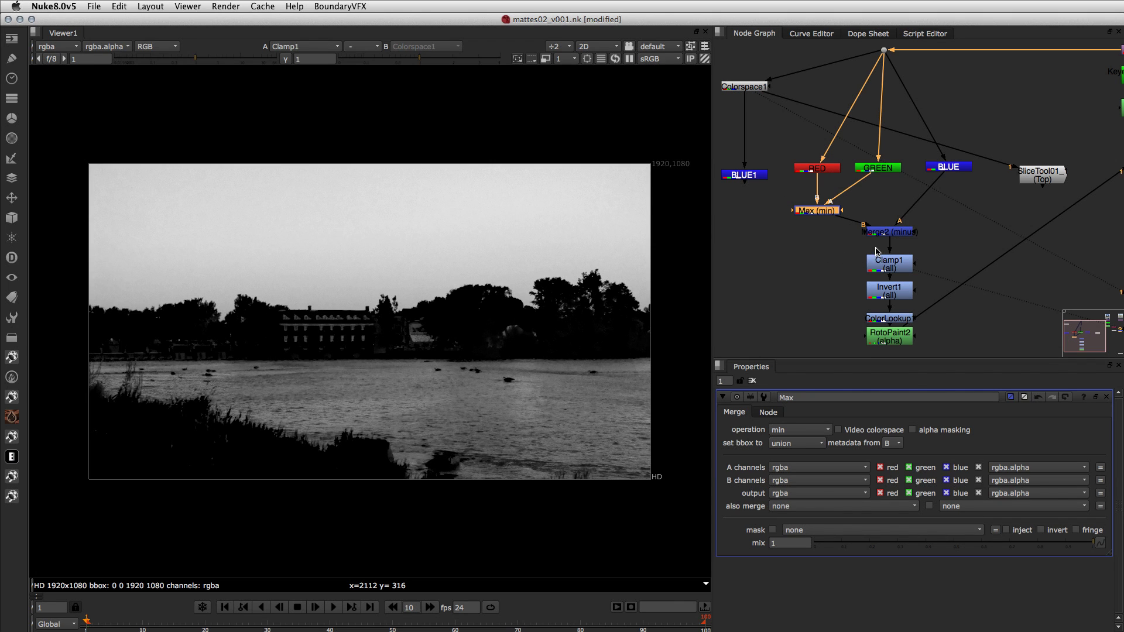
- Open the Keyer3 node's settings and check its operation options, keeping bluescreen
scroll(877, 251, down, 3)
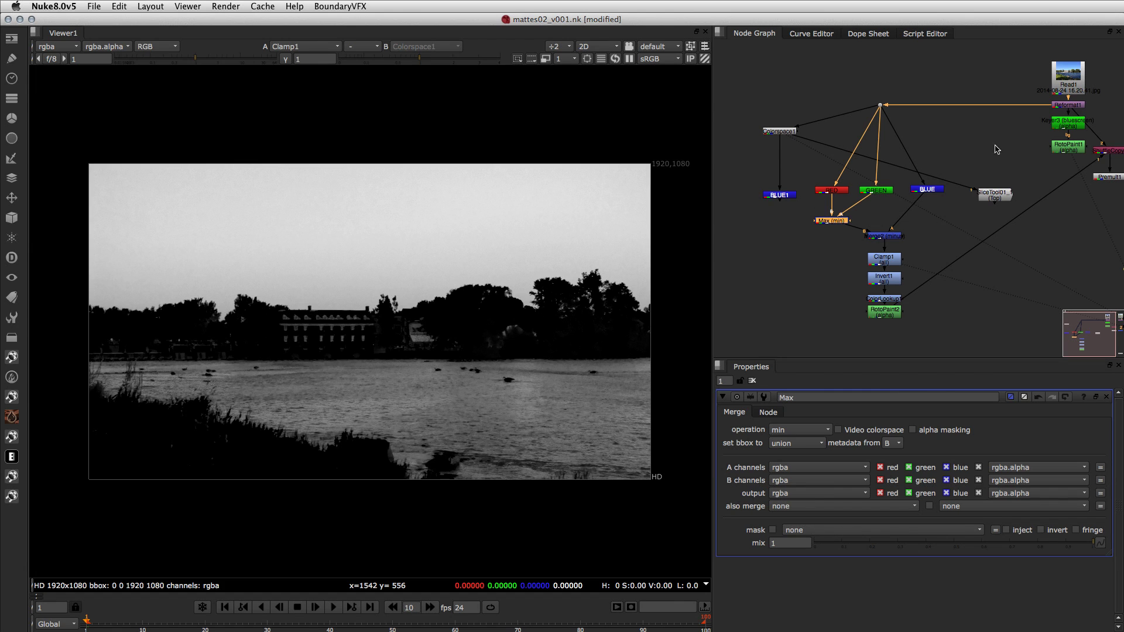
click(1065, 123)
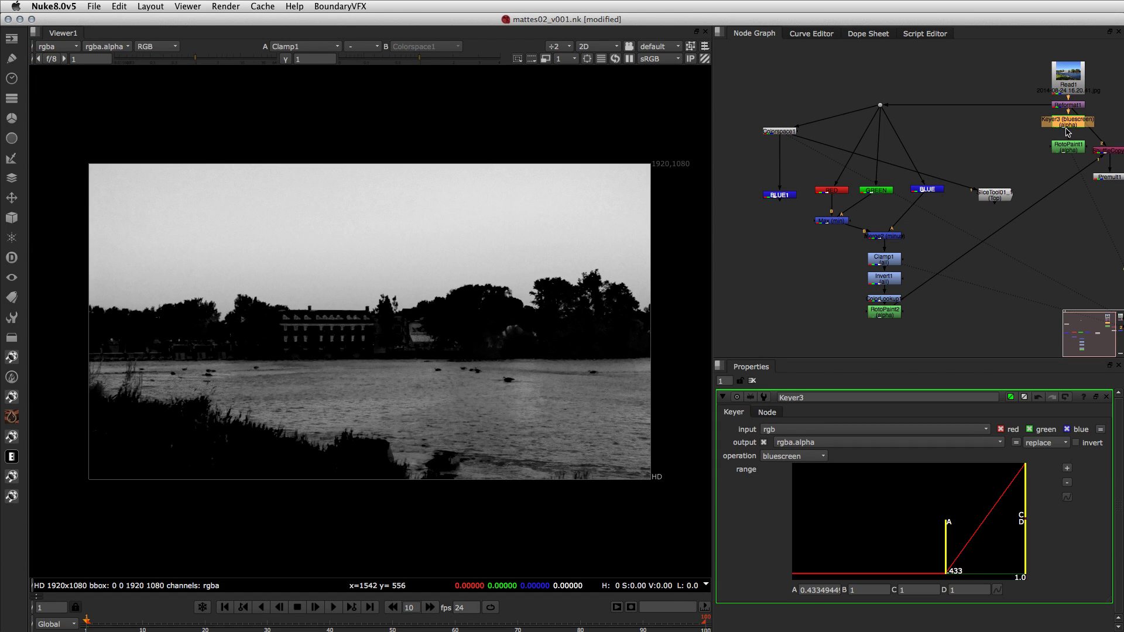
click(788, 458)
click(794, 460)
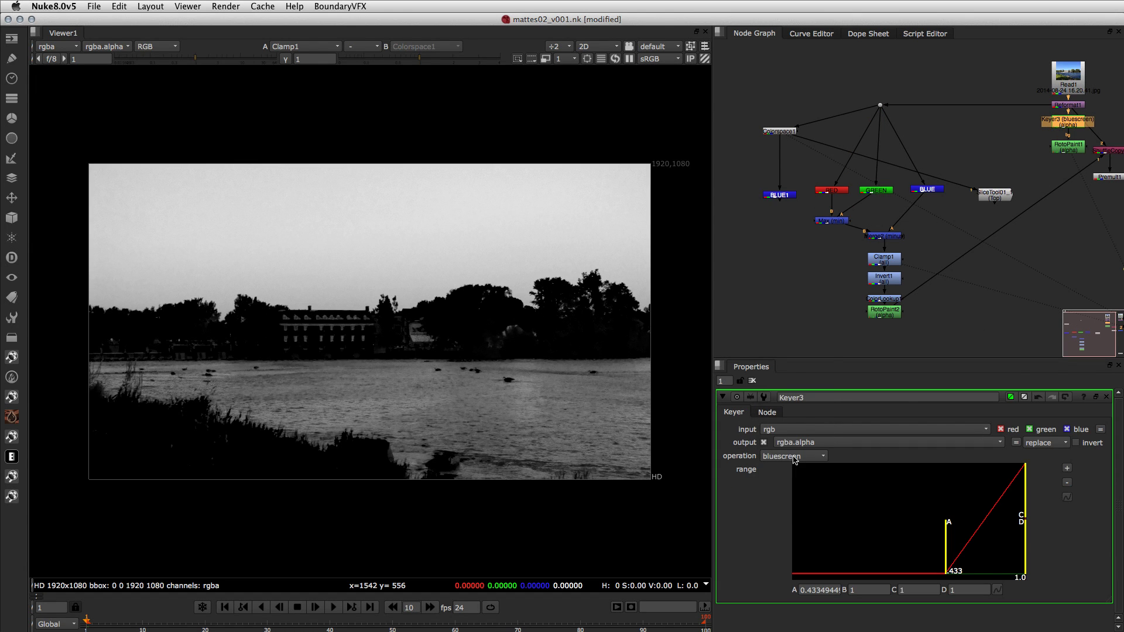